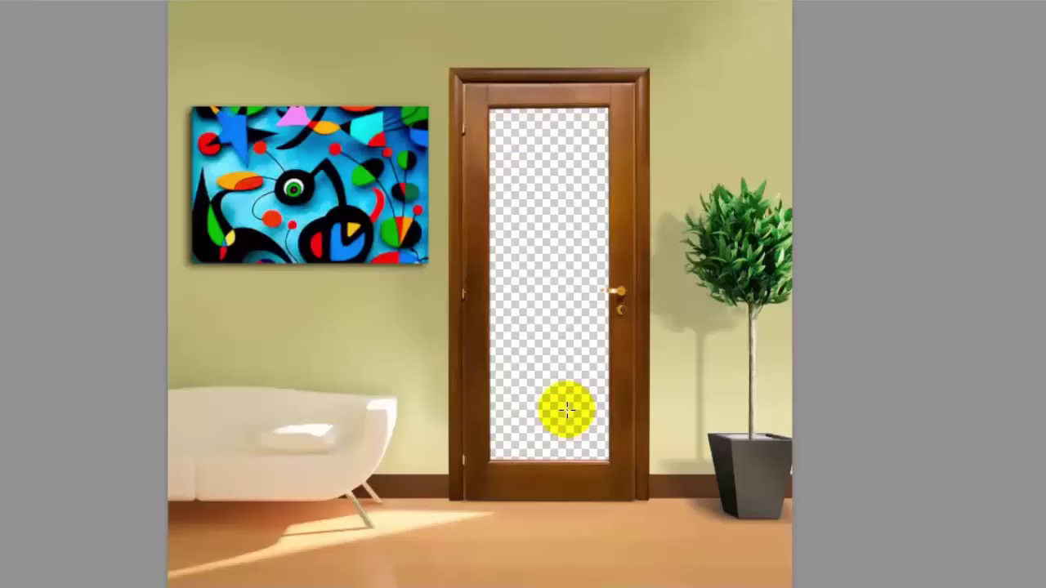
Zoom in on the door to view the finished frosted glass with etched double lines.
scroll(566, 409, up, 1)
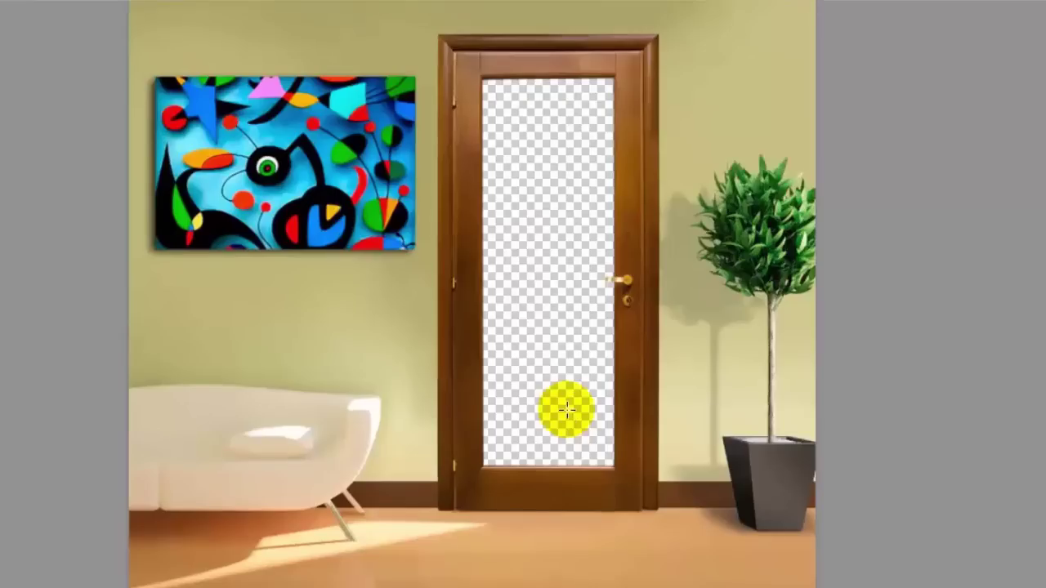
scroll(521, 397, up, 2)
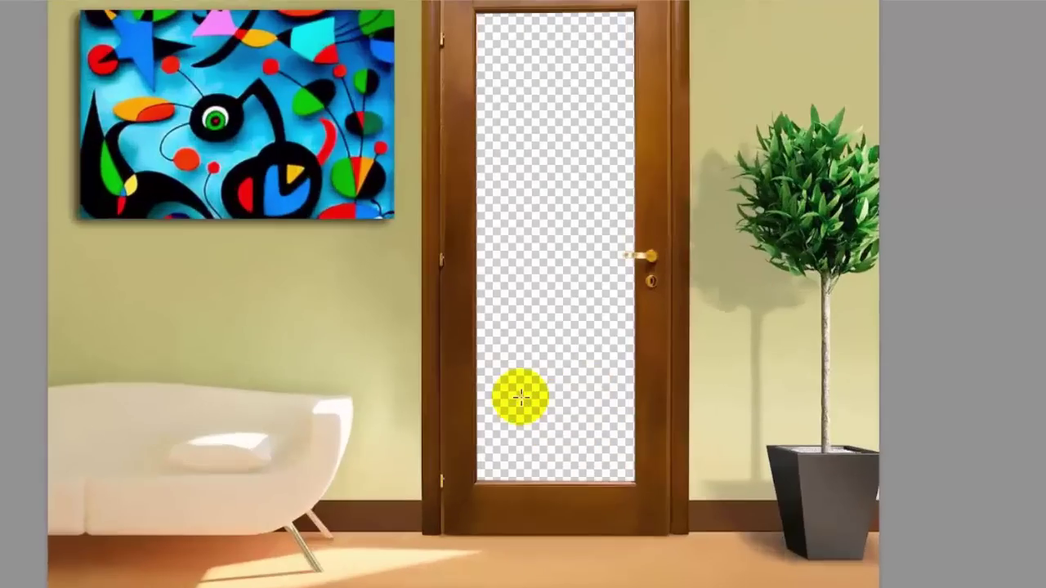
scroll(520, 397, up, 1)
scroll(516, 367, up, 1)
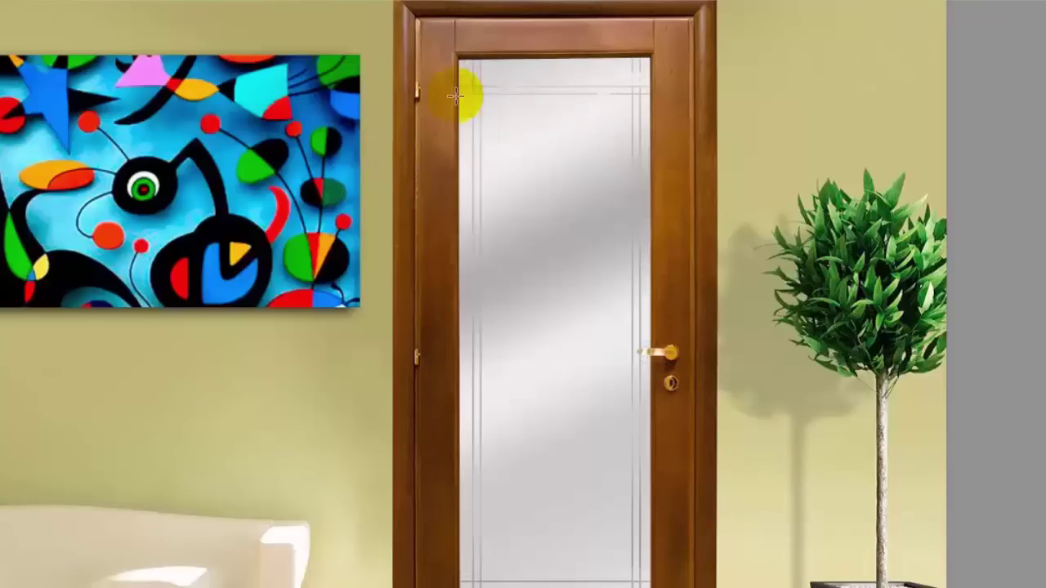
Scroll around the 'Porta vetro copia' door scene to inspect its plain white glass panel.
scroll(629, 472, down, 2)
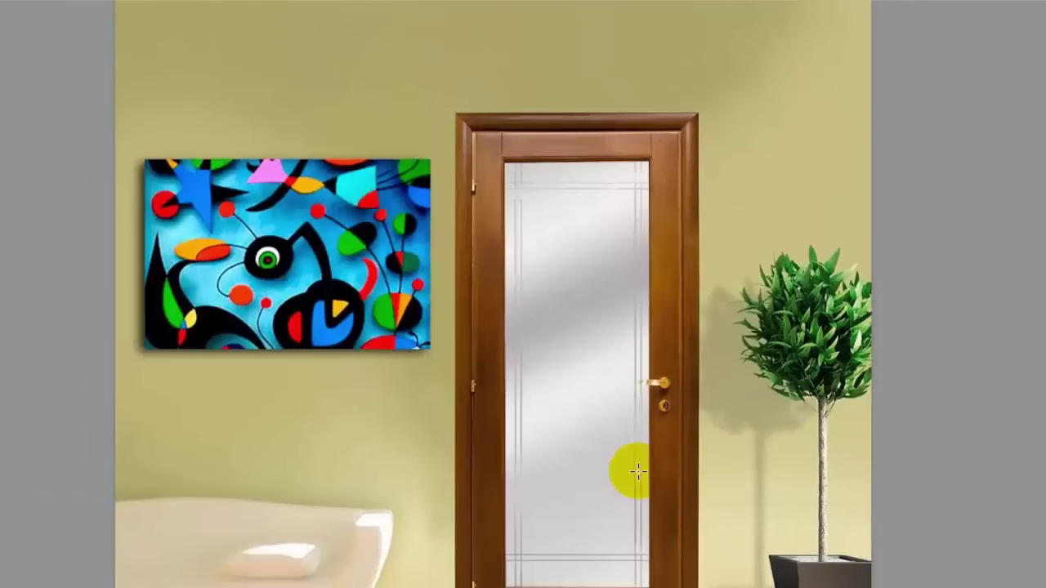
scroll(638, 471, up, 1)
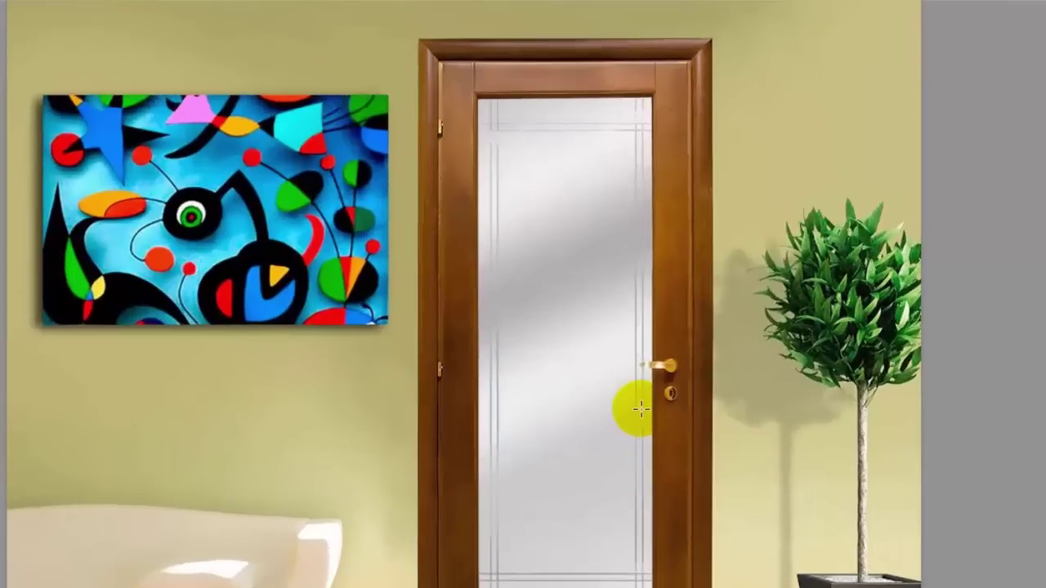
scroll(639, 408, down, 1)
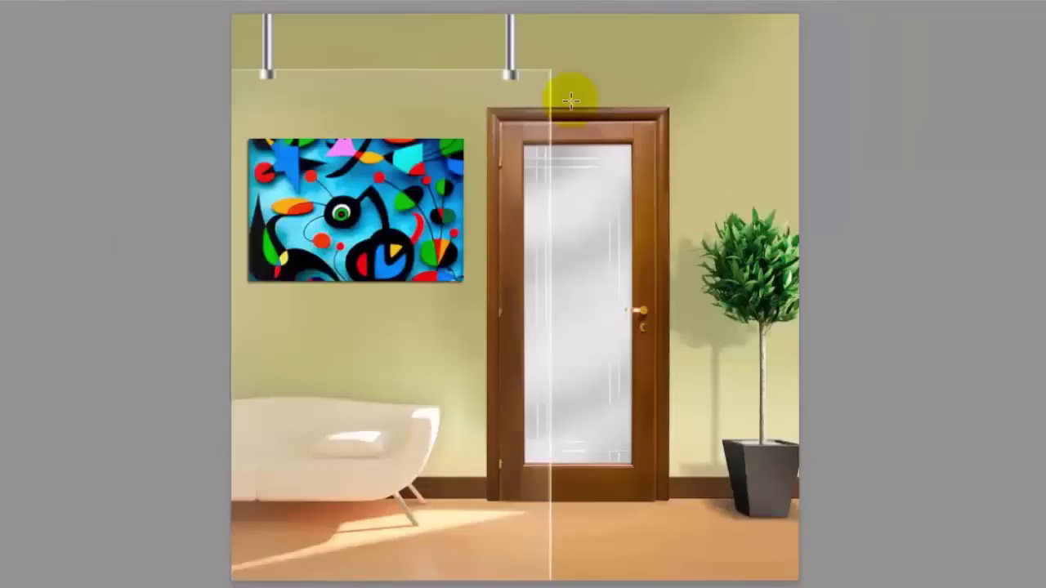
scroll(567, 89, up, 1)
scroll(571, 98, down, 1)
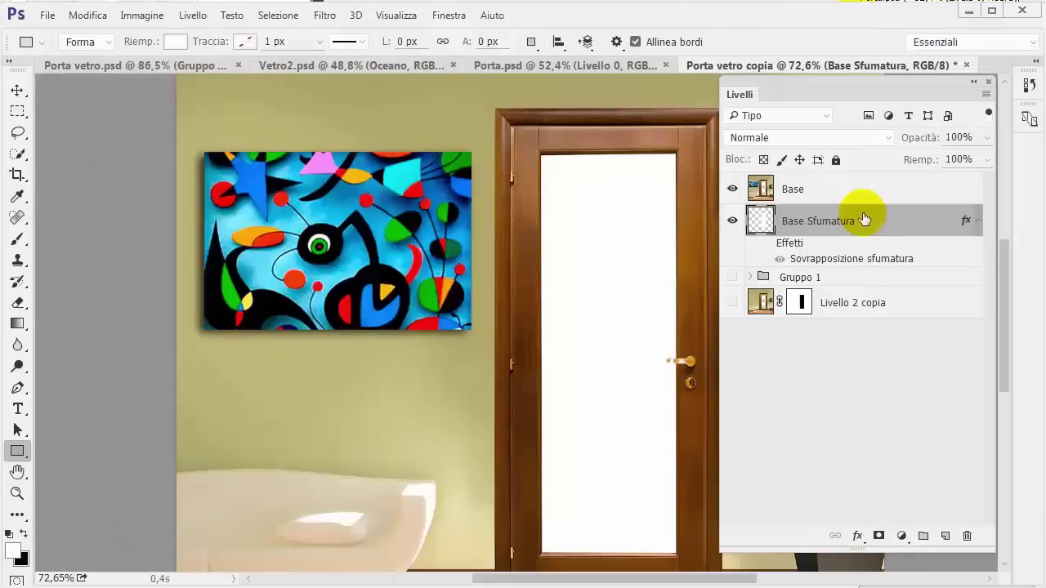
Enable Base Sfumatura's gradient overlay effect (59%, 128°) and open its gradient in Editore sfumatura.
click(733, 221)
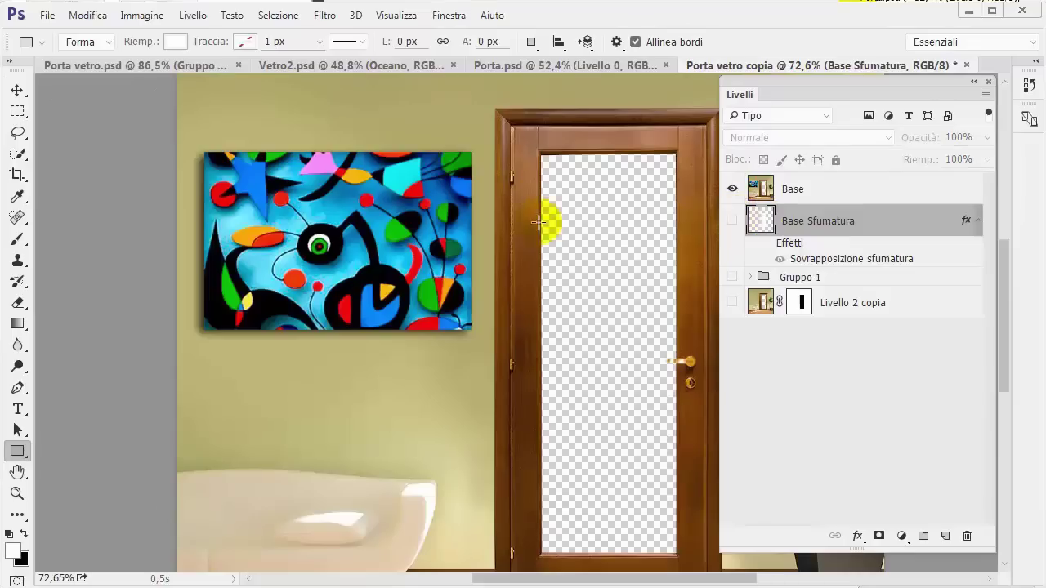
click(732, 220)
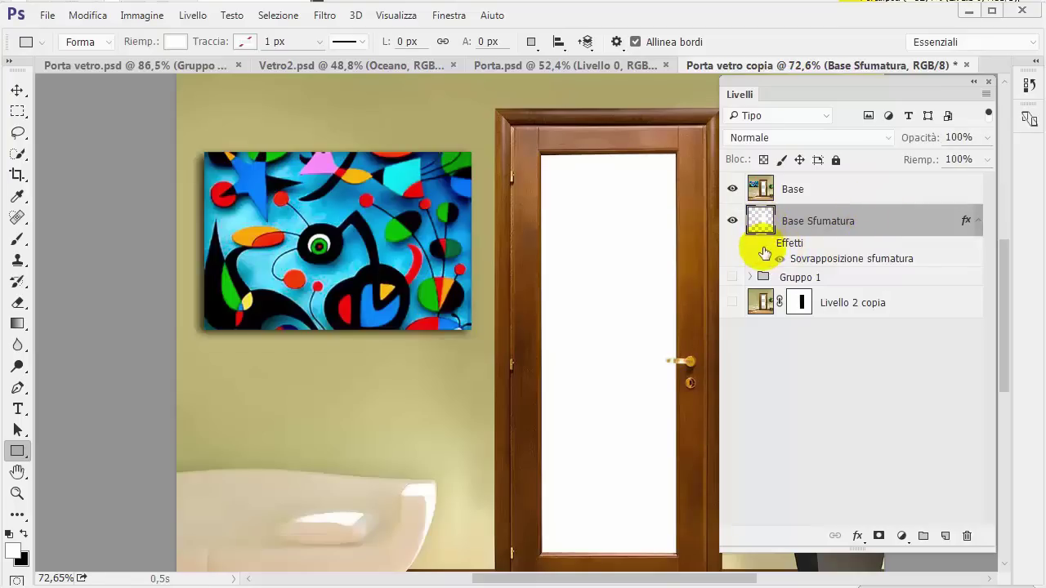
click(766, 244)
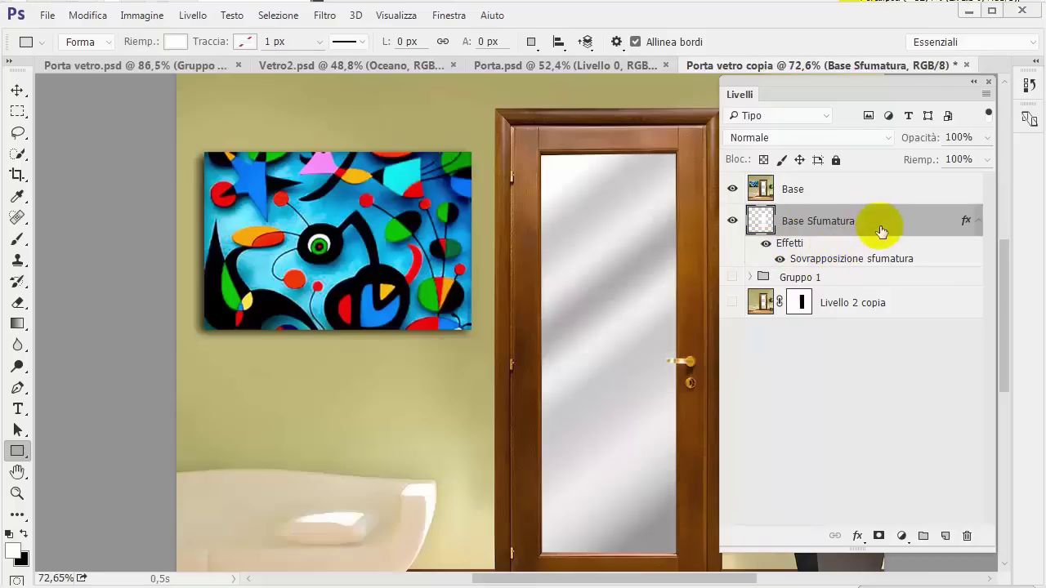
double_click(838, 260)
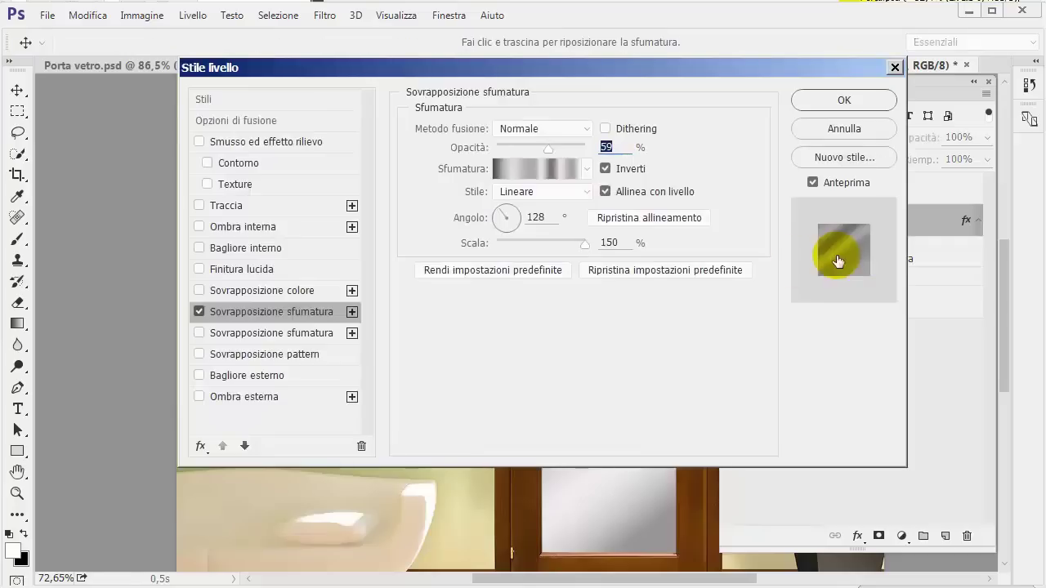
click(541, 166)
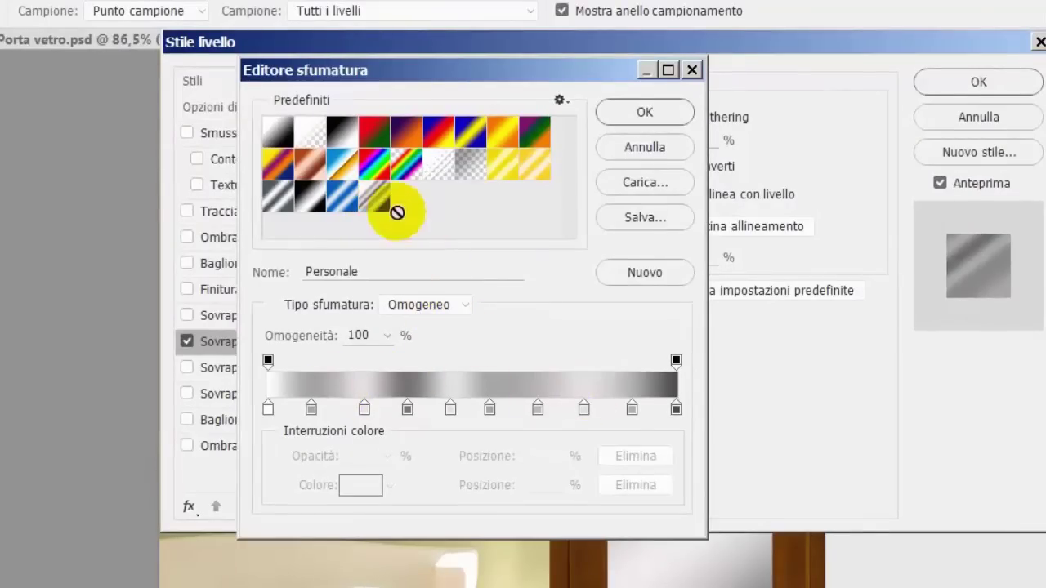
Inspect the colours of the first, second and 24% gradient stops without changing them.
click(268, 408)
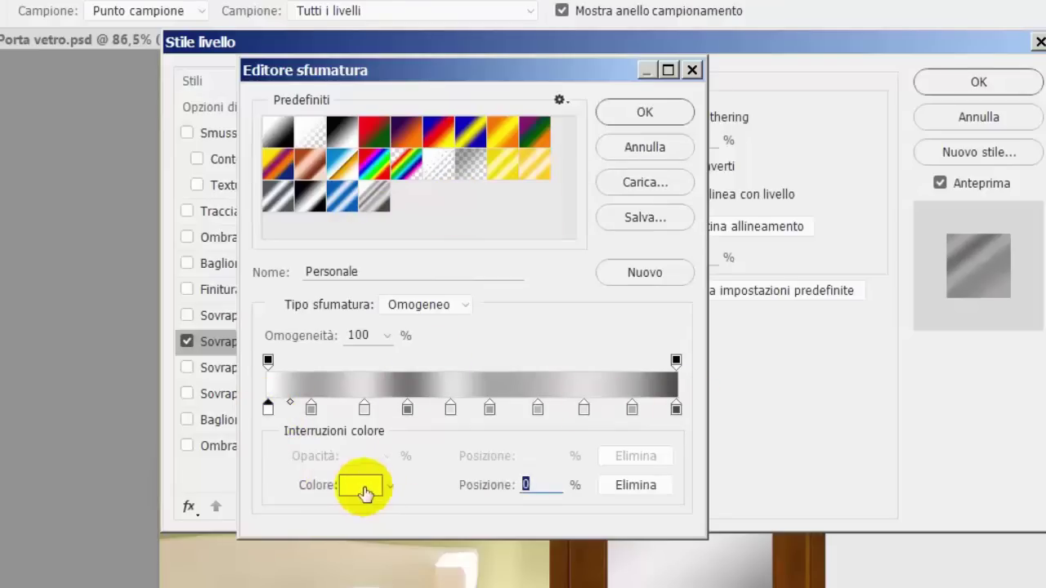
click(360, 487)
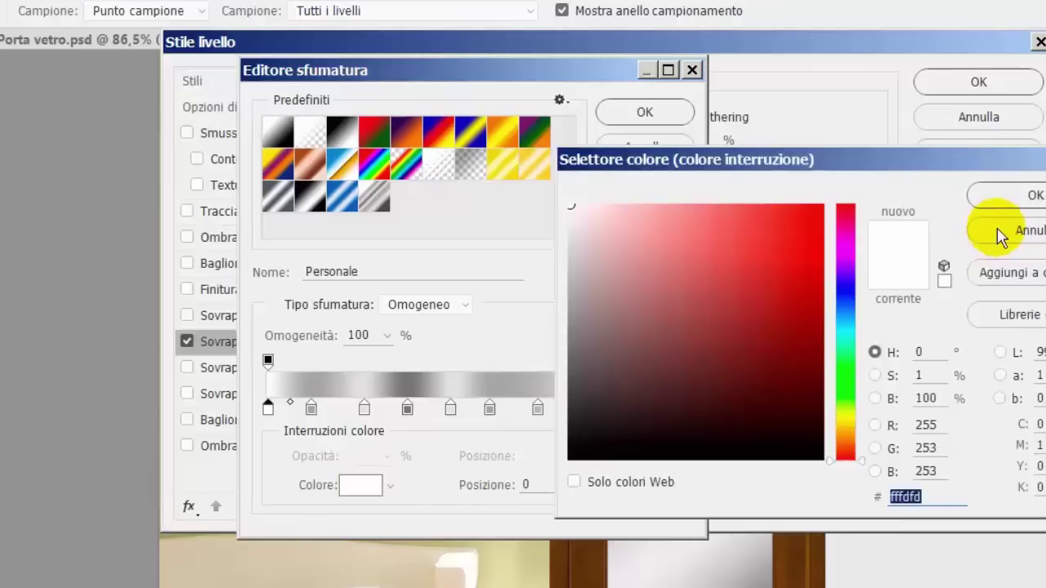
click(1000, 232)
click(310, 409)
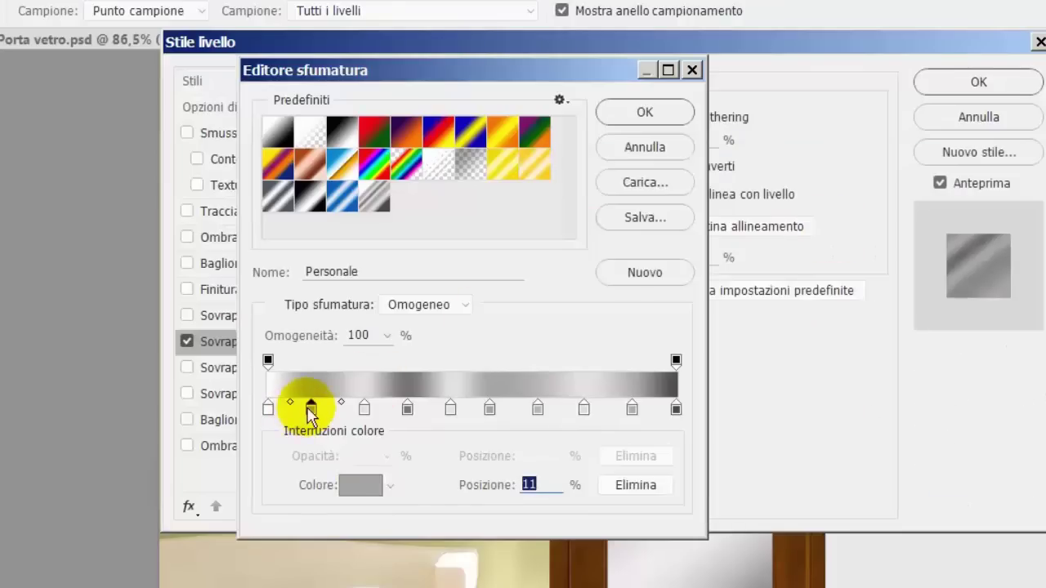
click(357, 486)
click(974, 243)
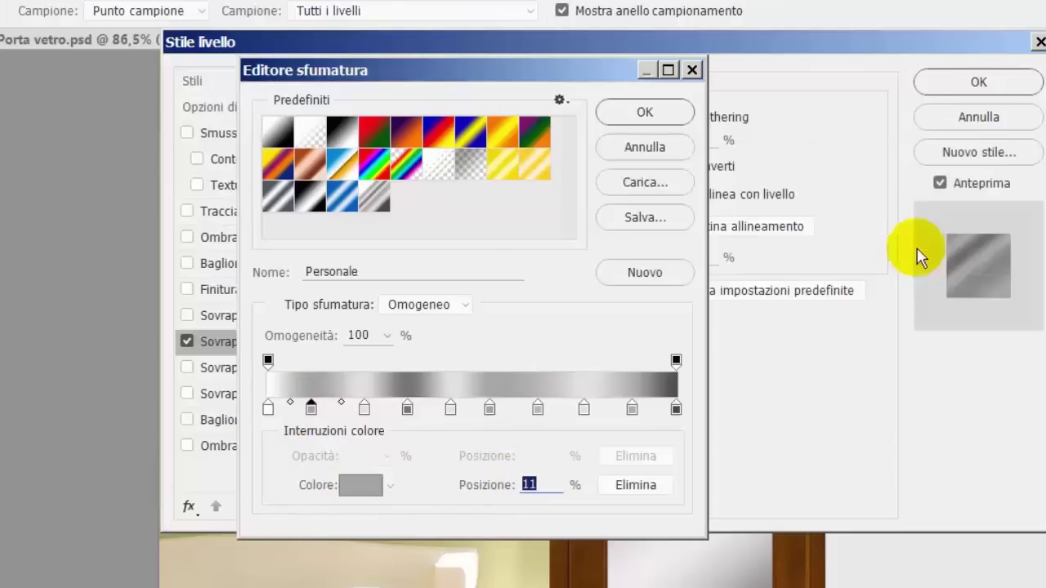
click(364, 408)
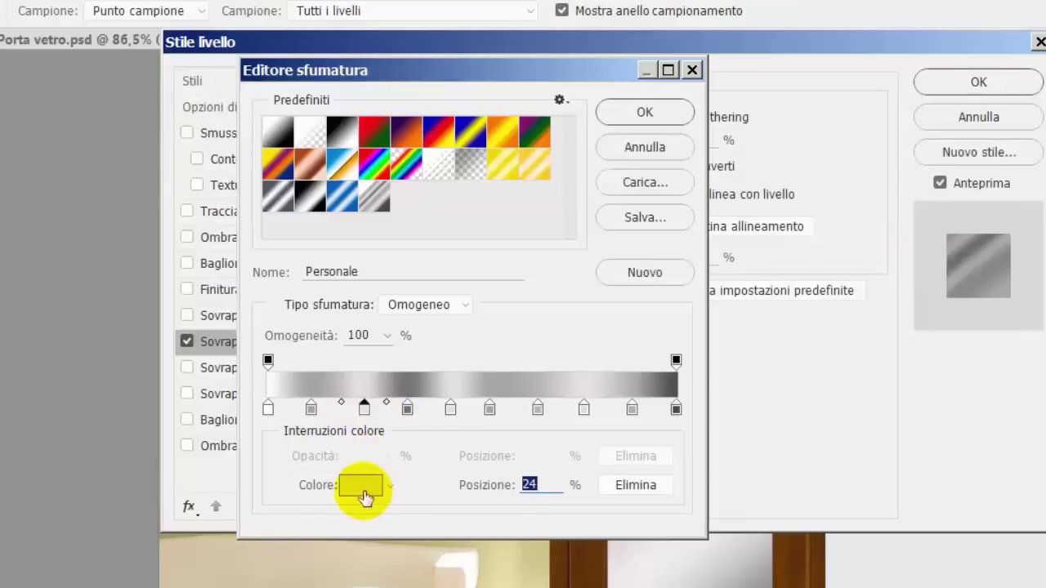
click(360, 488)
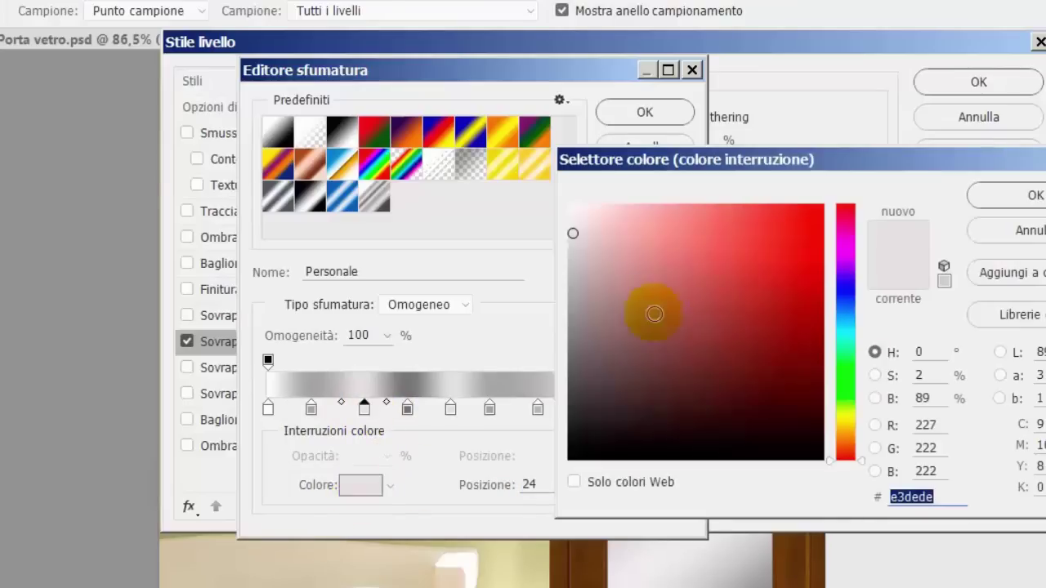
click(1008, 232)
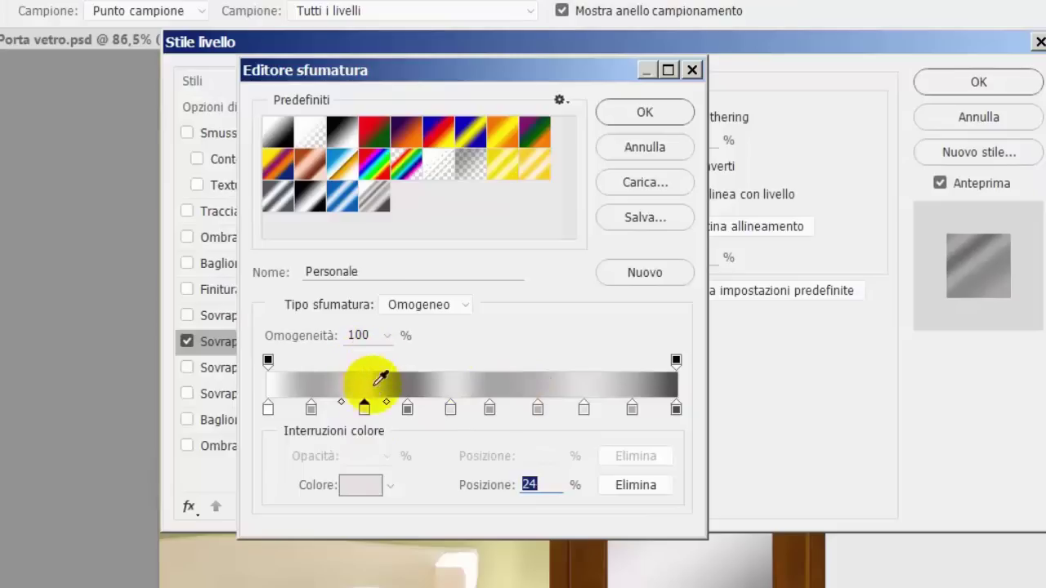
Add then remove a 60% stop, shift the grey midpoint slightly, and confirm the 'Personale' gradient.
click(512, 407)
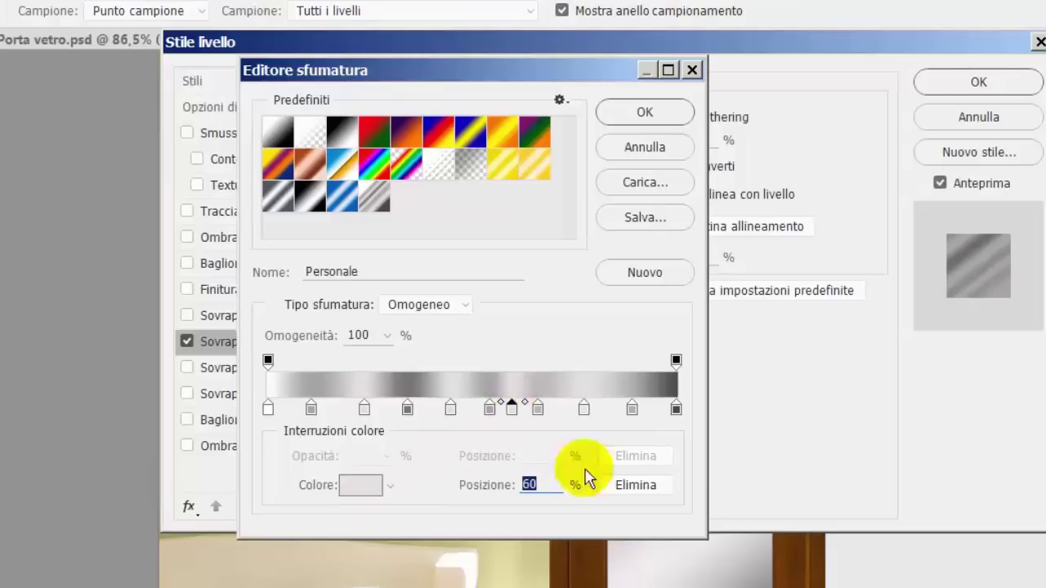
click(635, 486)
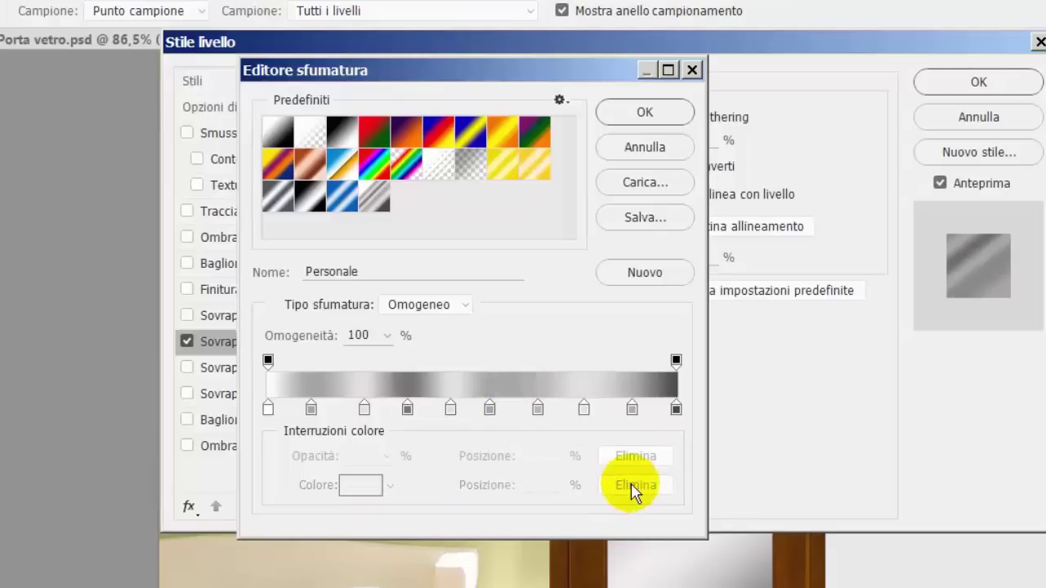
click(310, 410)
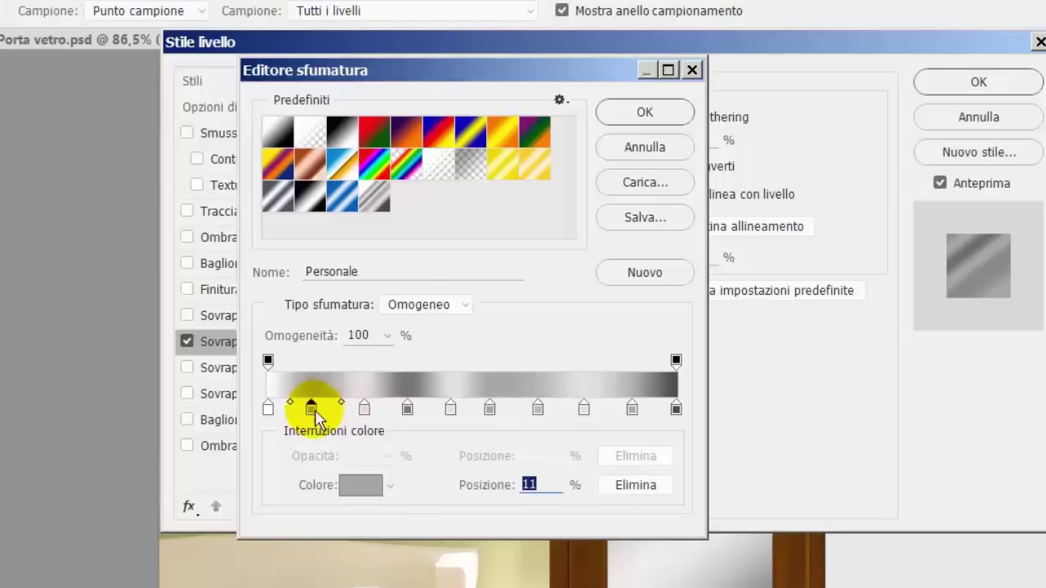
mouse_move(341, 406)
mouse_down()
mouse_move(361, 409)
mouse_move(335, 408)
mouse_up()
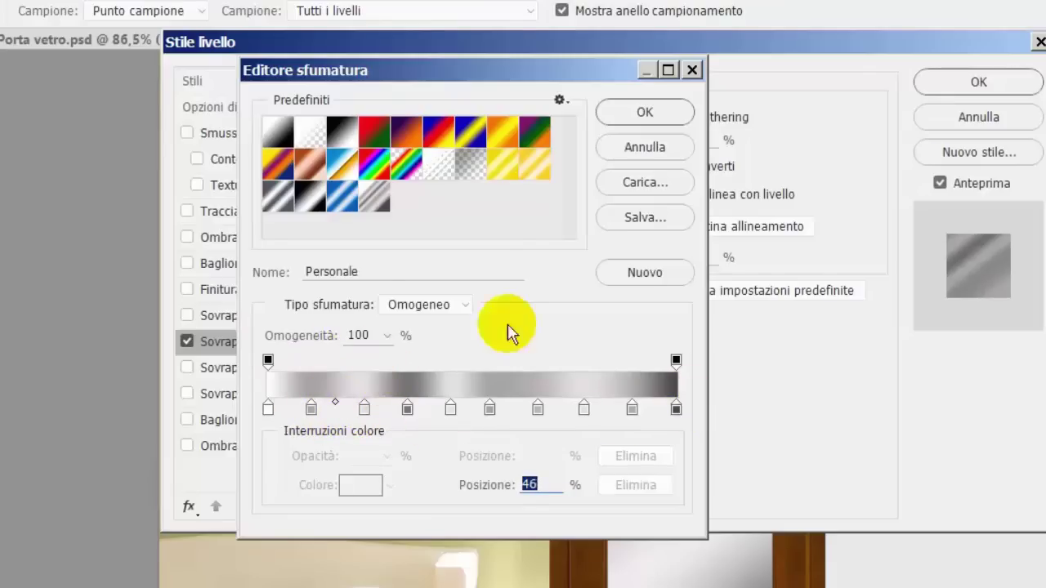
click(633, 110)
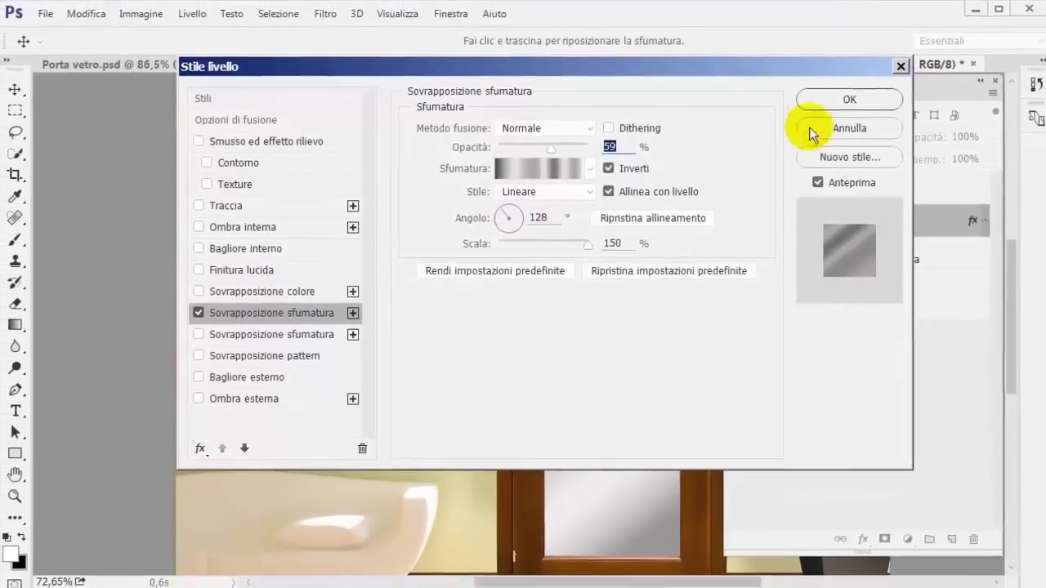
Apply the overlay, duplicate Base Sfumatura, rasterize the copy's layer style, and duplicate it again.
click(822, 103)
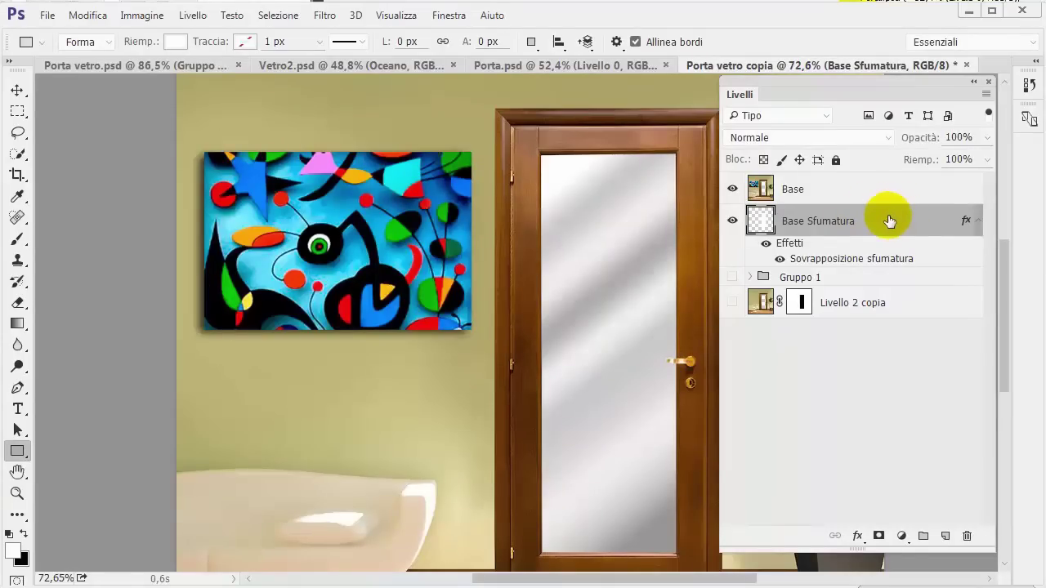
drag(889, 221, 944, 537)
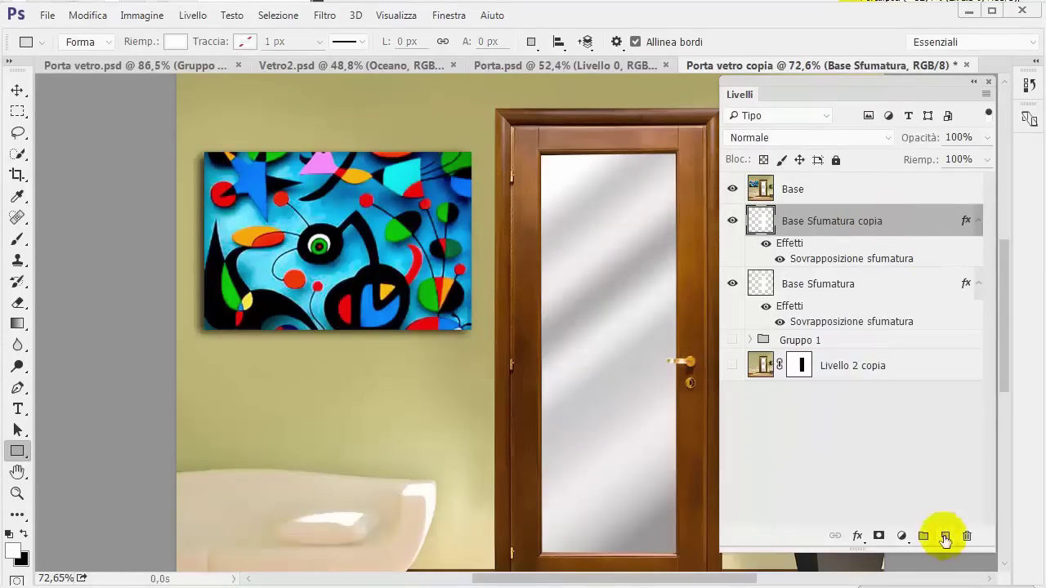
right_click(894, 223)
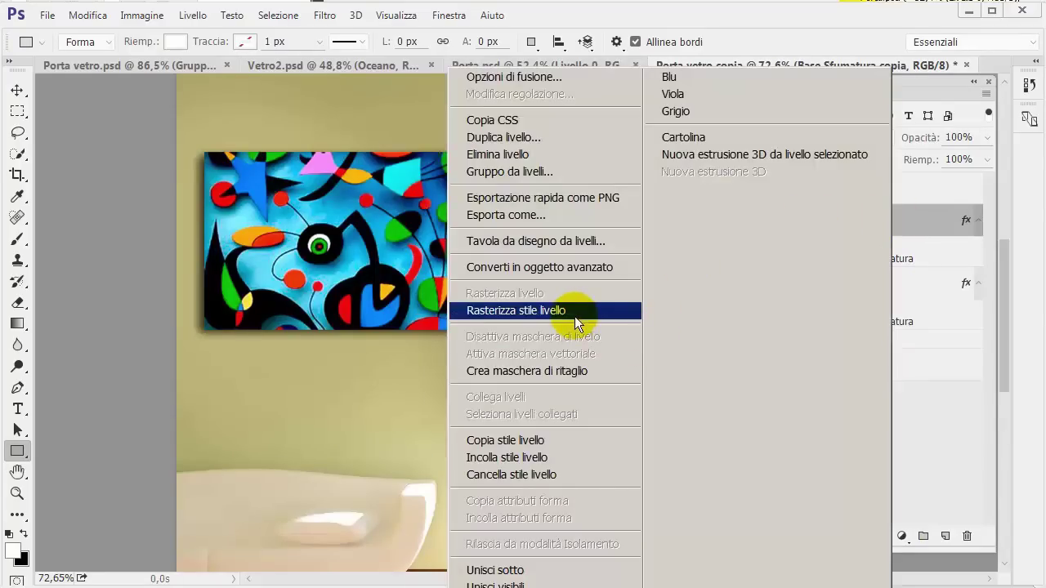
click(574, 316)
mouse_move(894, 222)
mouse_down()
mouse_move(965, 539)
mouse_move(946, 536)
mouse_up()
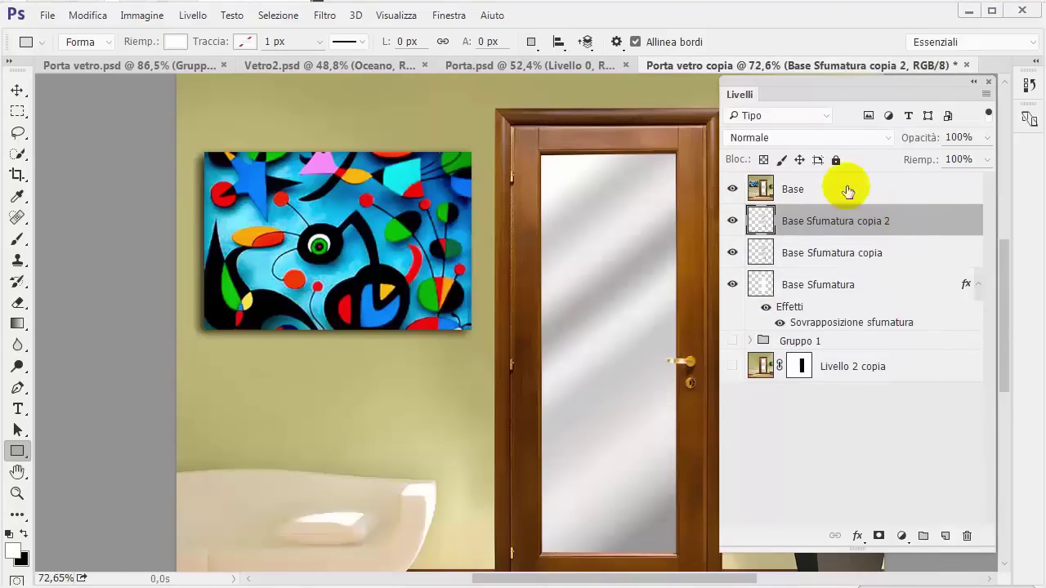
click(325, 15)
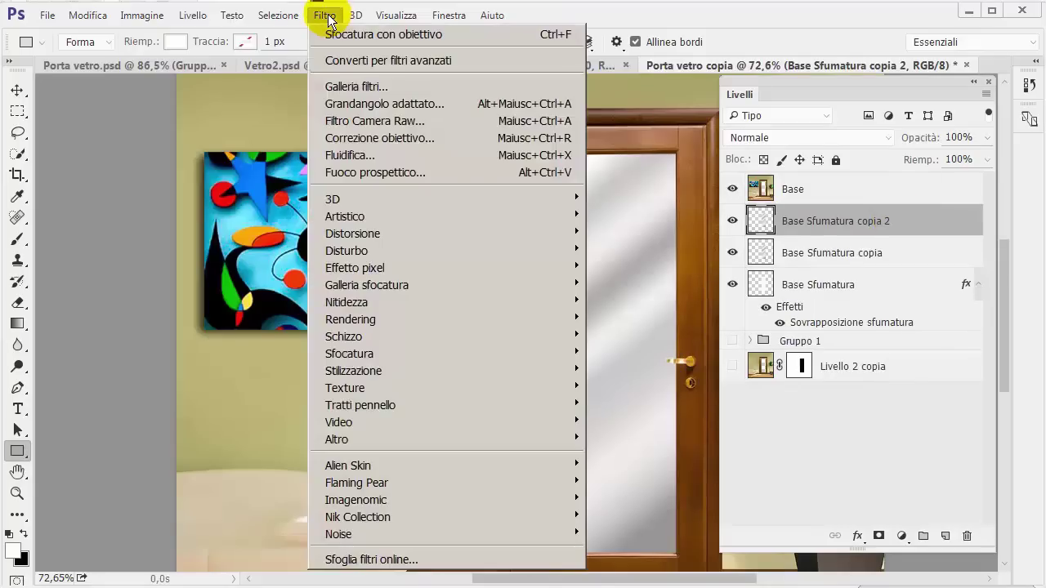
click(332, 87)
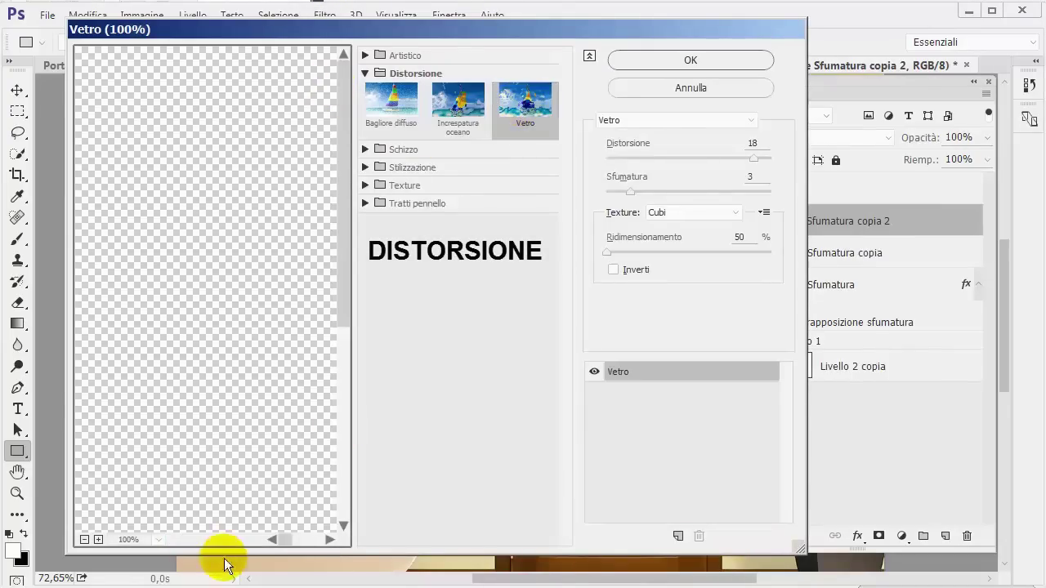
drag(285, 536, 308, 537)
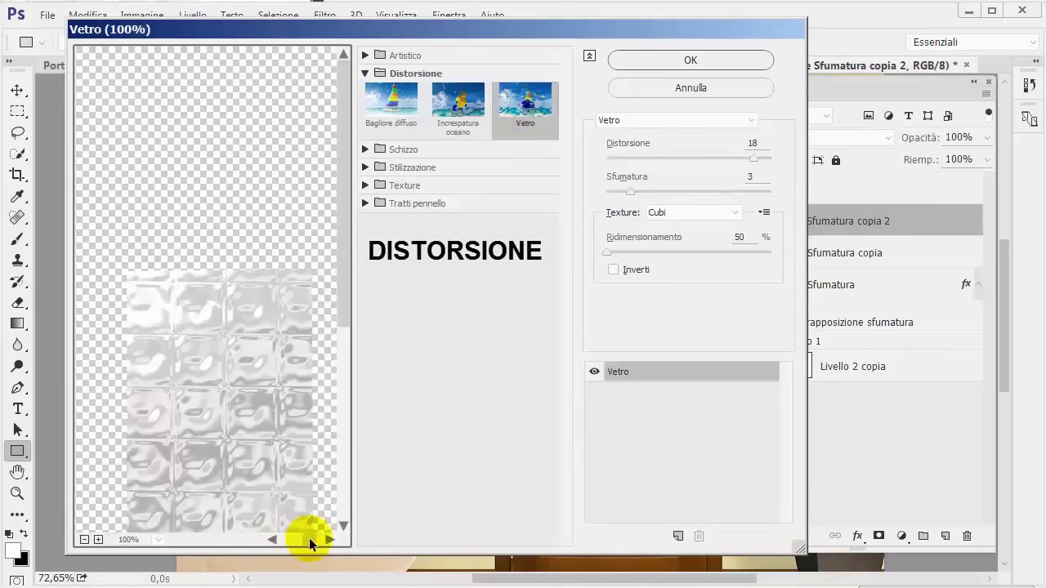
drag(339, 316, 346, 427)
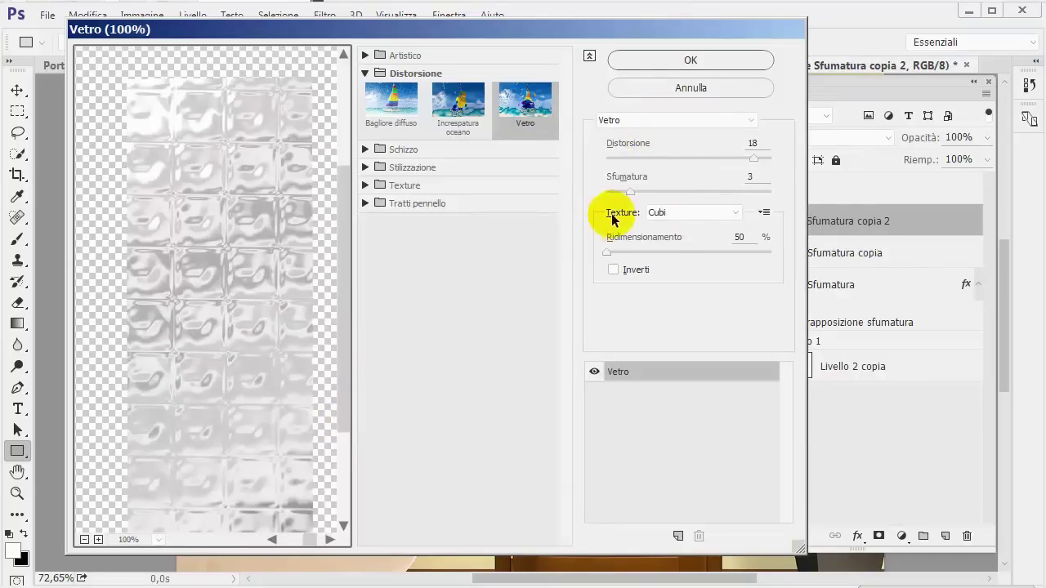
click(737, 217)
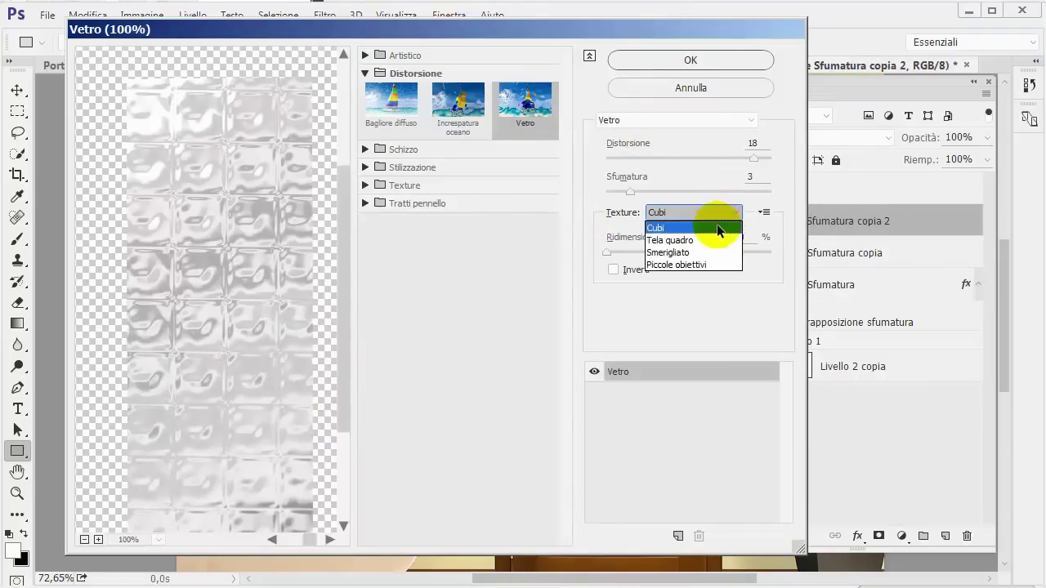
click(718, 229)
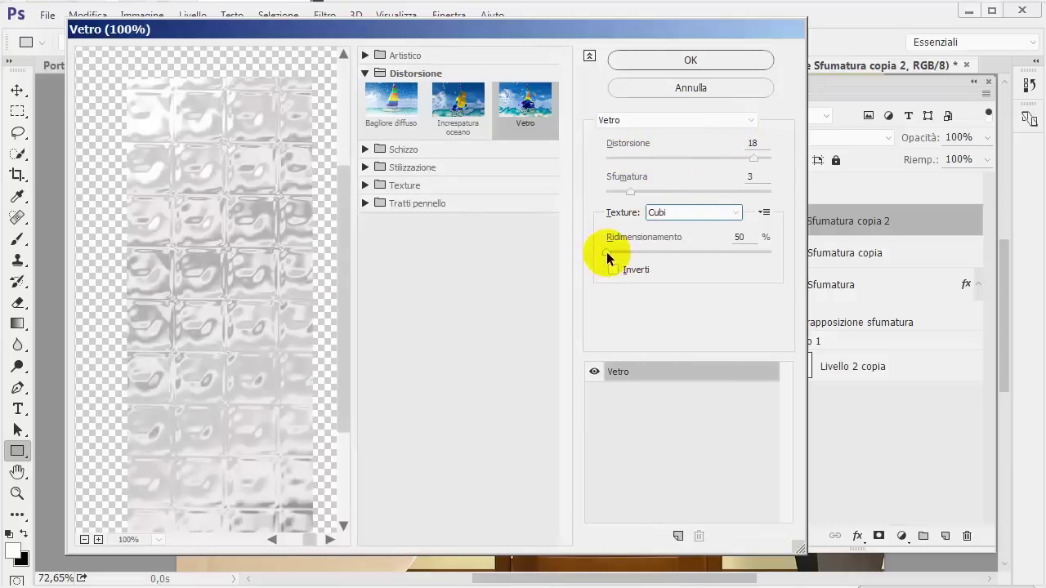
mouse_move(606, 257)
mouse_down()
mouse_move(620, 256)
mouse_move(600, 256)
mouse_up()
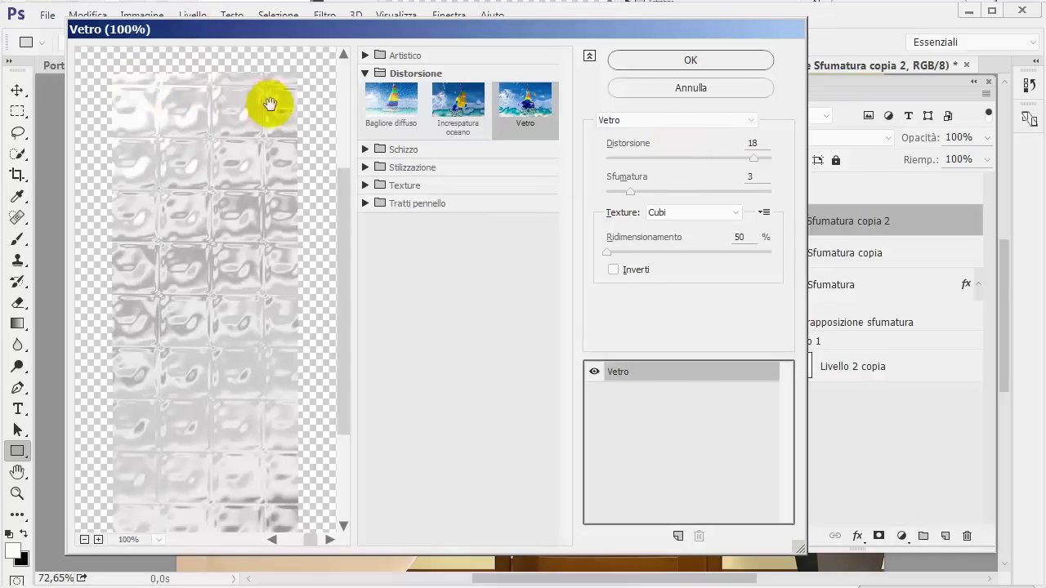
click(674, 90)
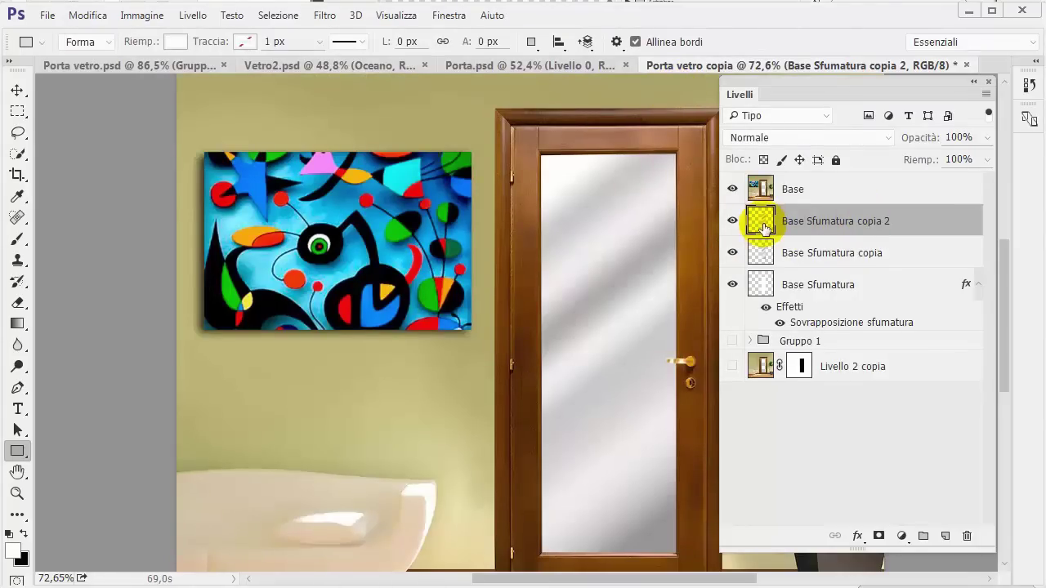
Scale Base Sfumatura copia 2 from its centre to about 137% width and 110% height.
key(ctrl+t)
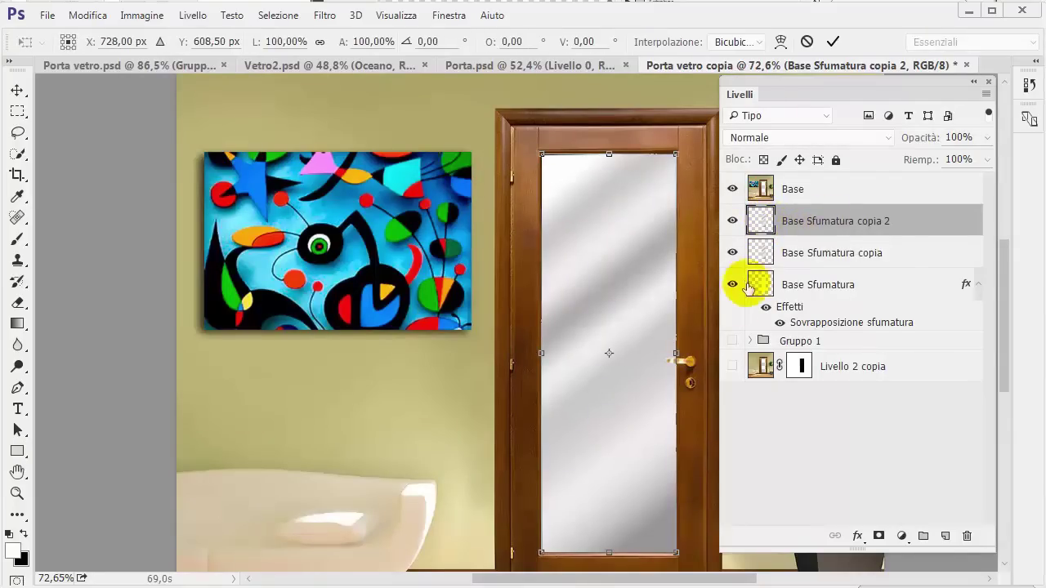
drag(676, 353, 703, 353)
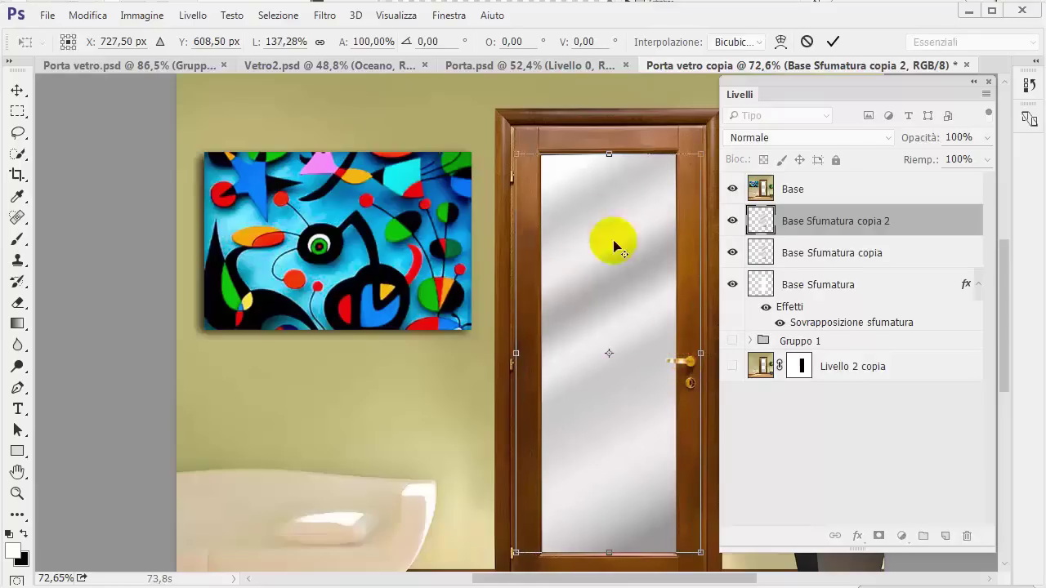
drag(608, 154, 602, 134)
scroll(611, 319, down, 2)
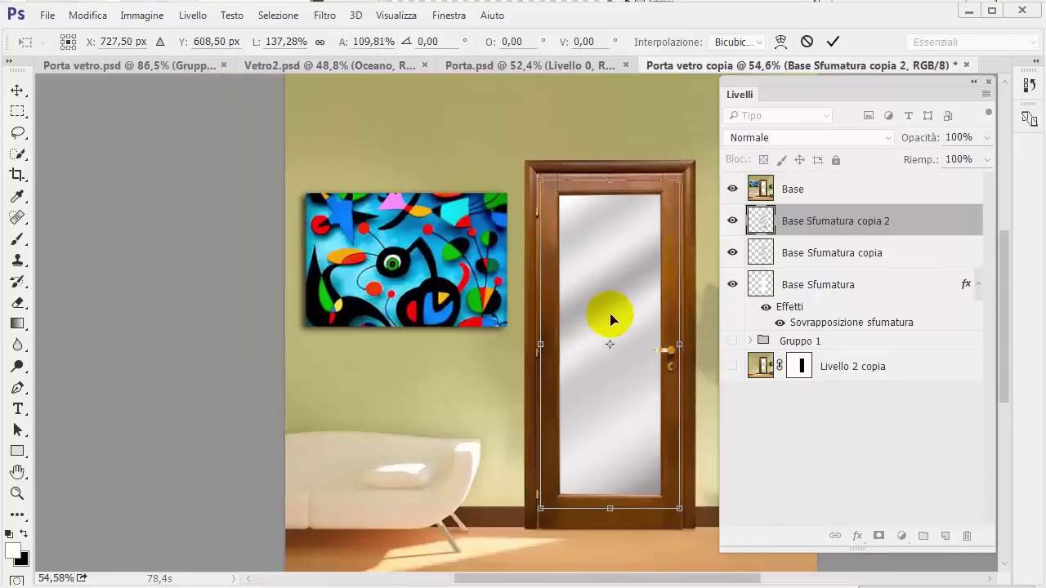
scroll(611, 319, up, 1)
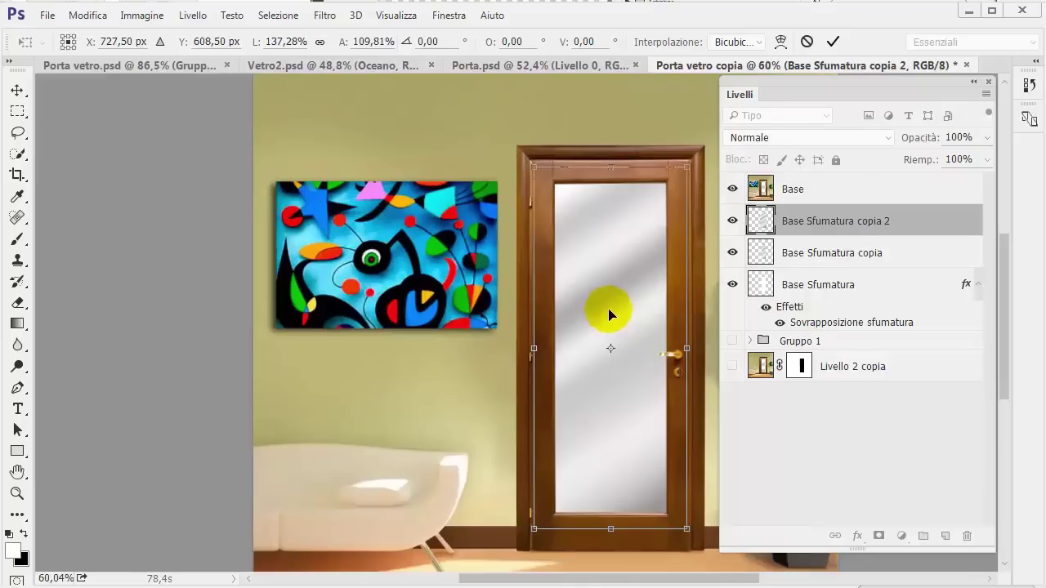
key(Return)
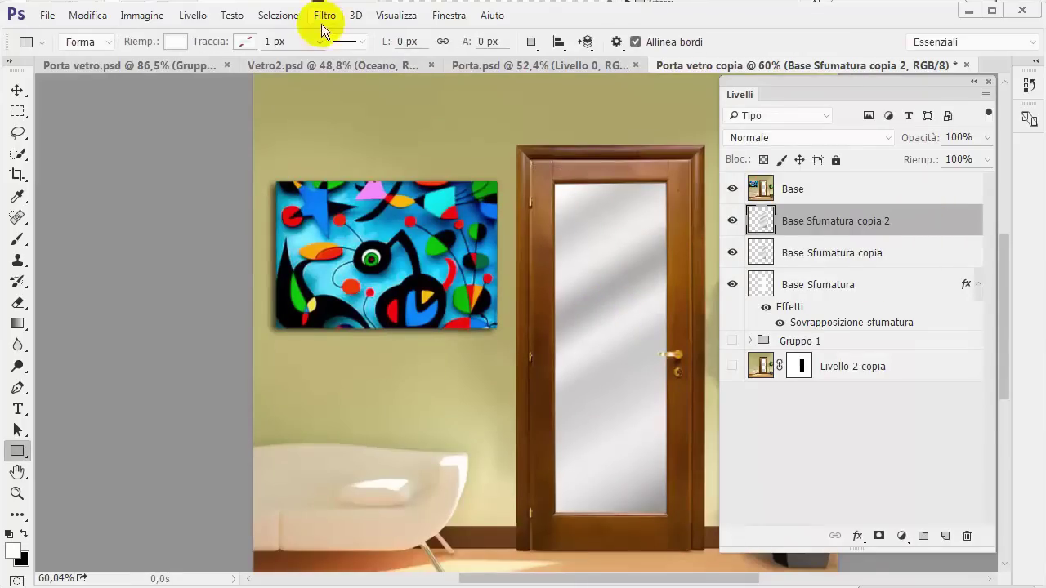
Apply the Vetro filter with Cubi texture: distortion 18, smoothness 3, scaling 63%.
click(325, 16)
click(365, 87)
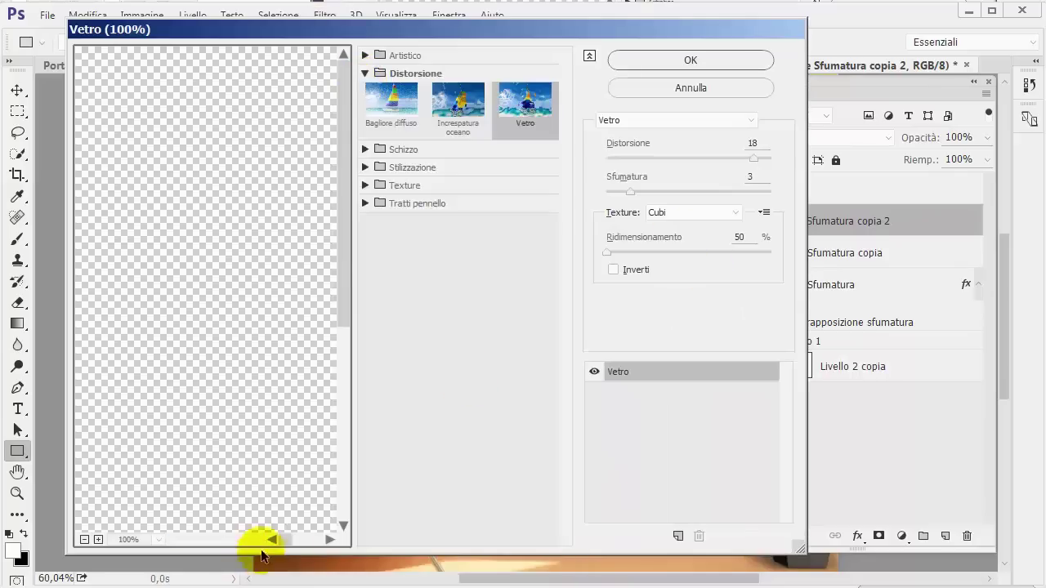
drag(282, 538, 308, 539)
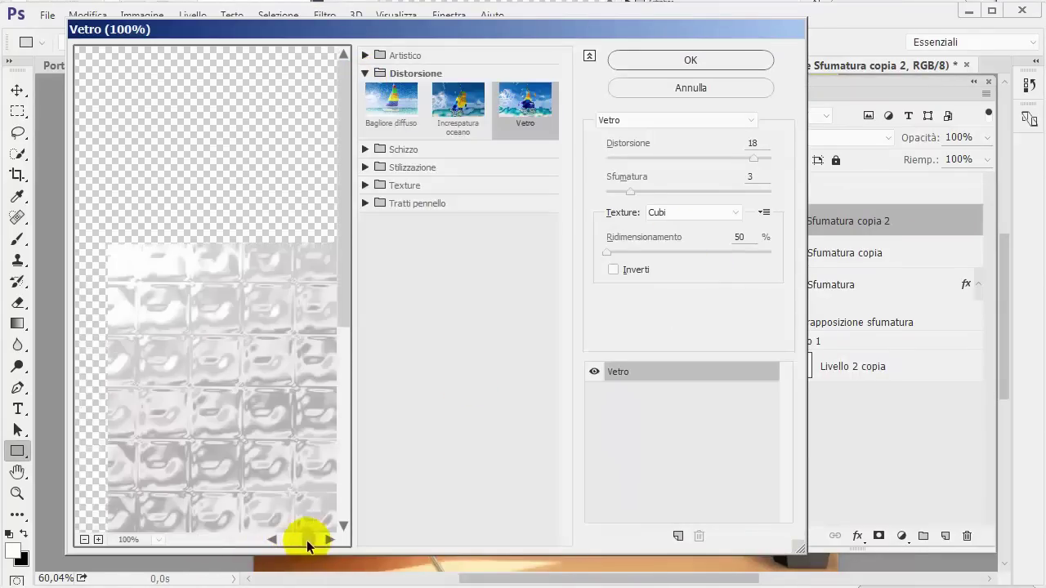
drag(345, 289, 345, 391)
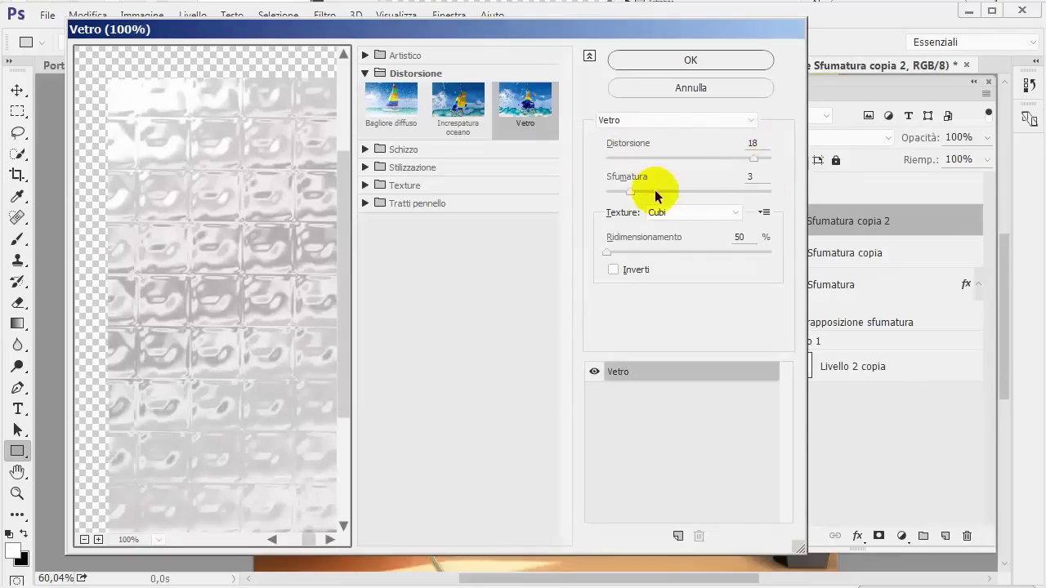
drag(605, 256, 620, 258)
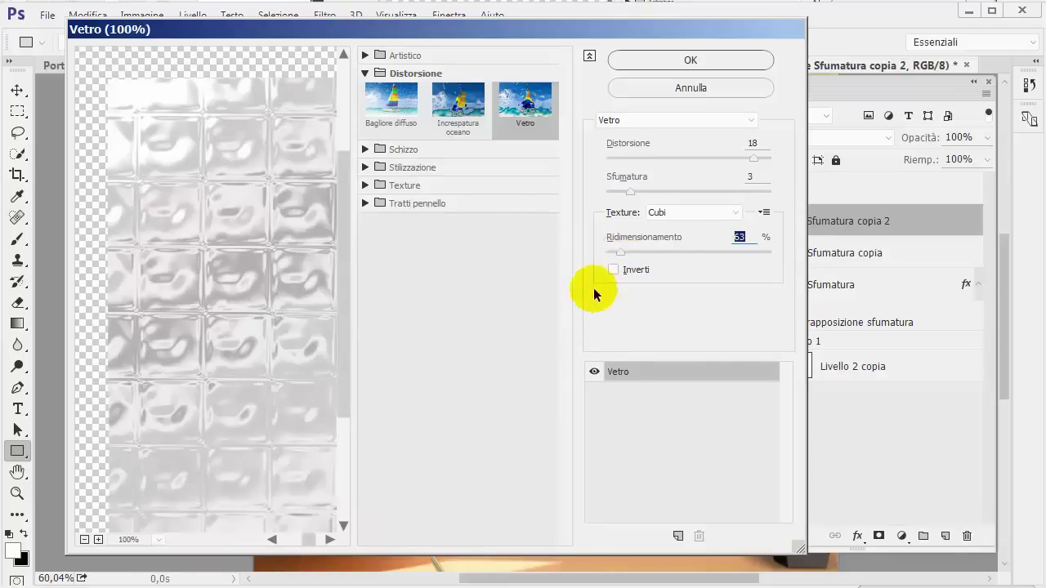
click(651, 61)
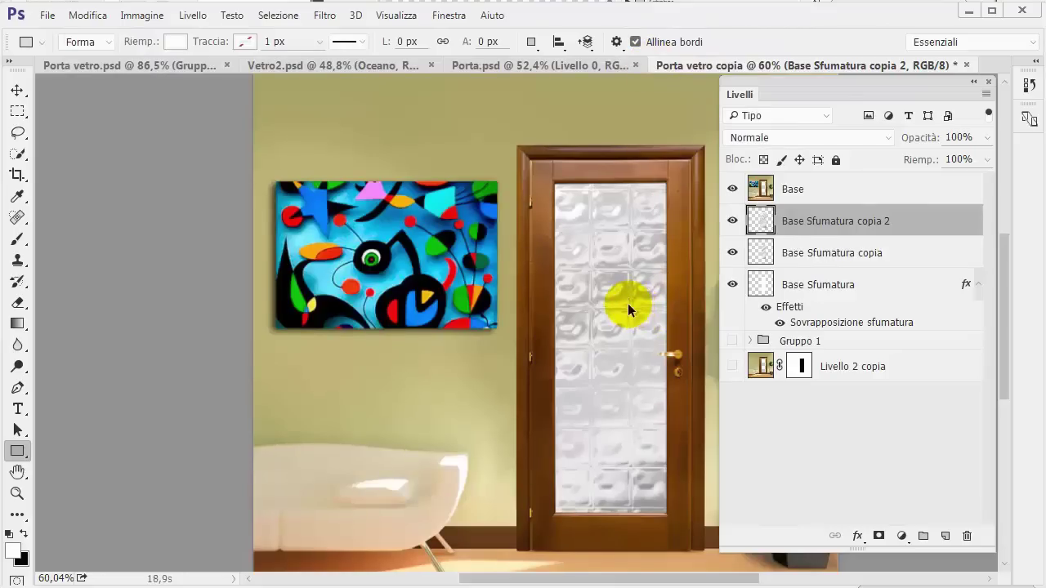
Resize the glass-block layer to about 93% width and 103% height to fit the frame.
key(ctrl+t)
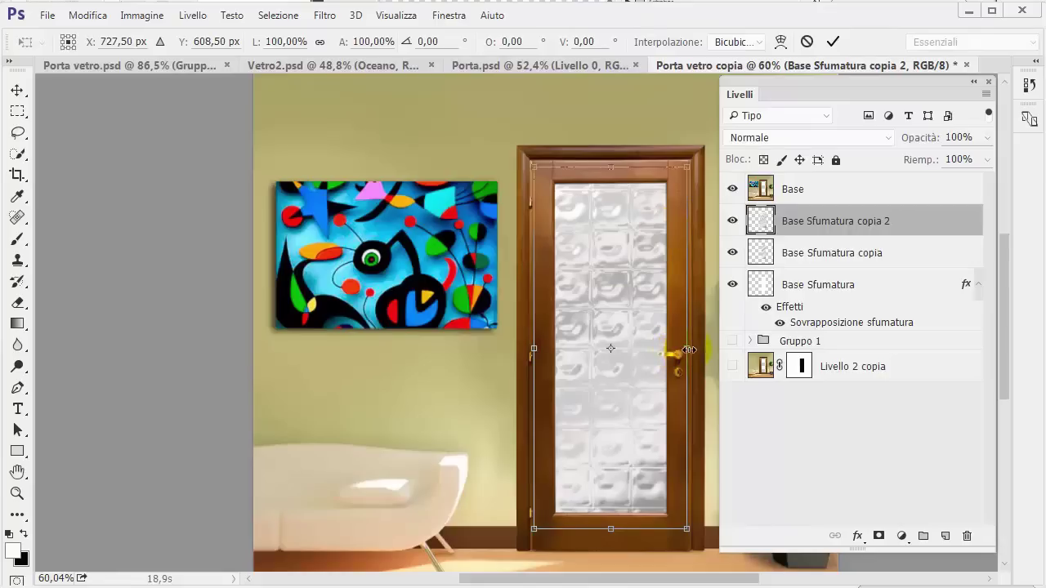
drag(690, 350, 679, 349)
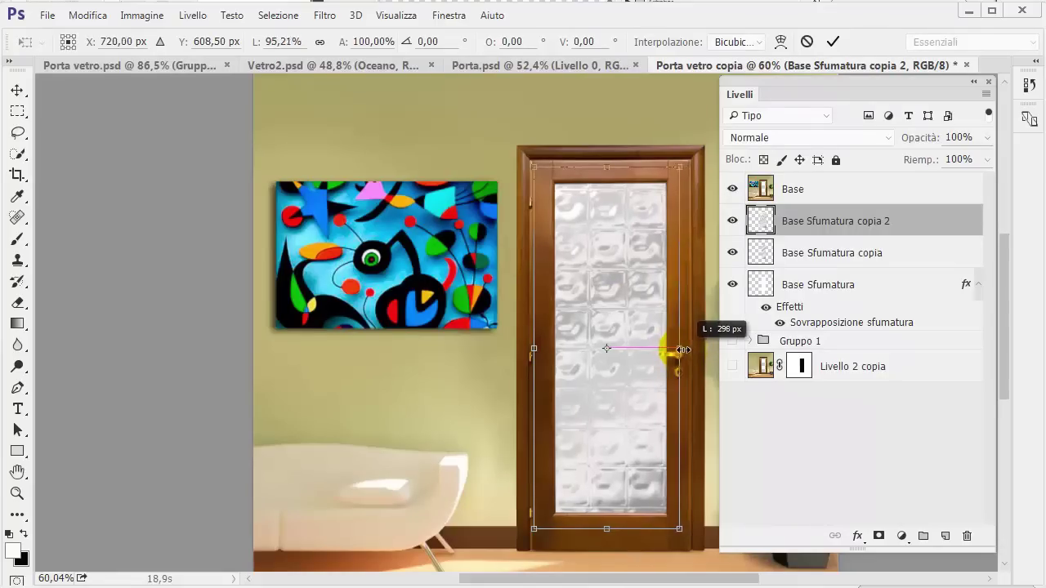
drag(535, 348, 538, 348)
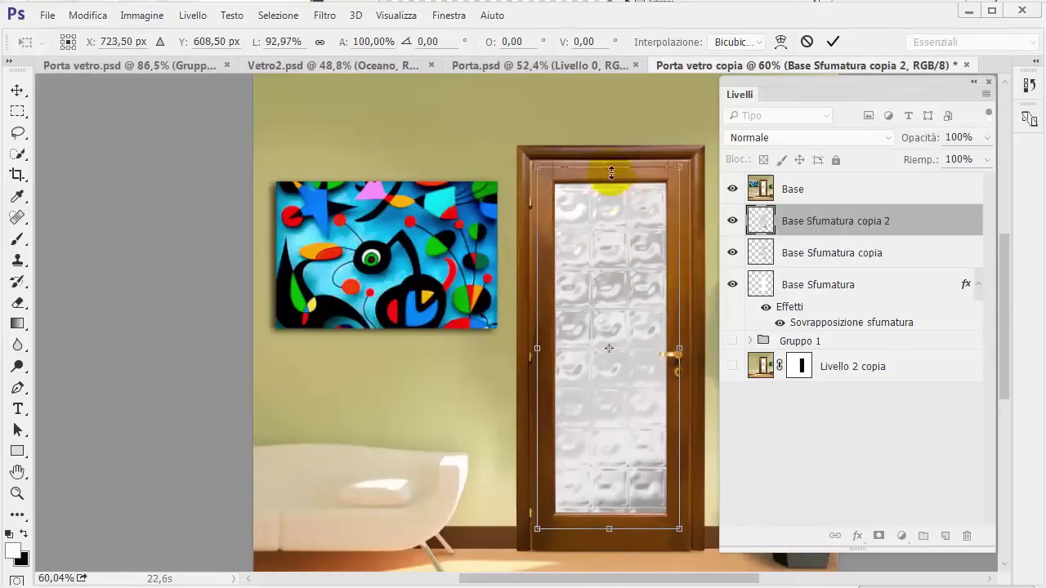
drag(611, 169, 611, 164)
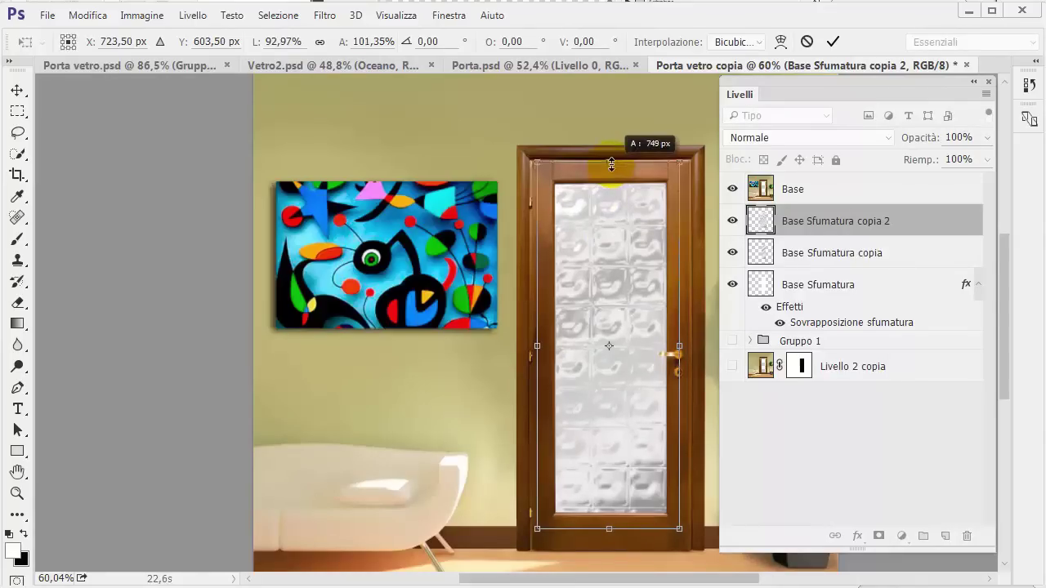
drag(610, 531, 609, 536)
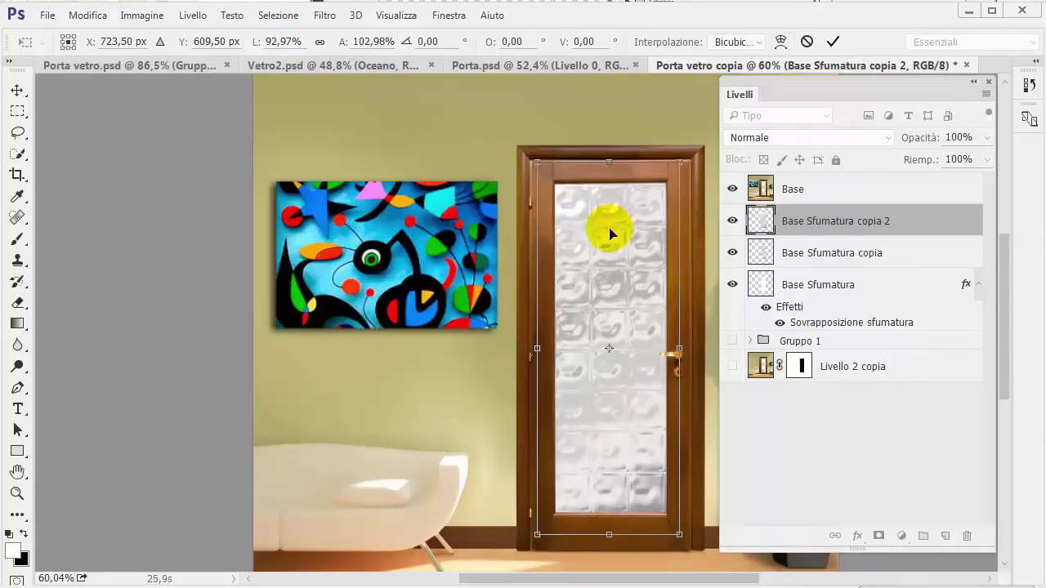
scroll(670, 192, up, 2)
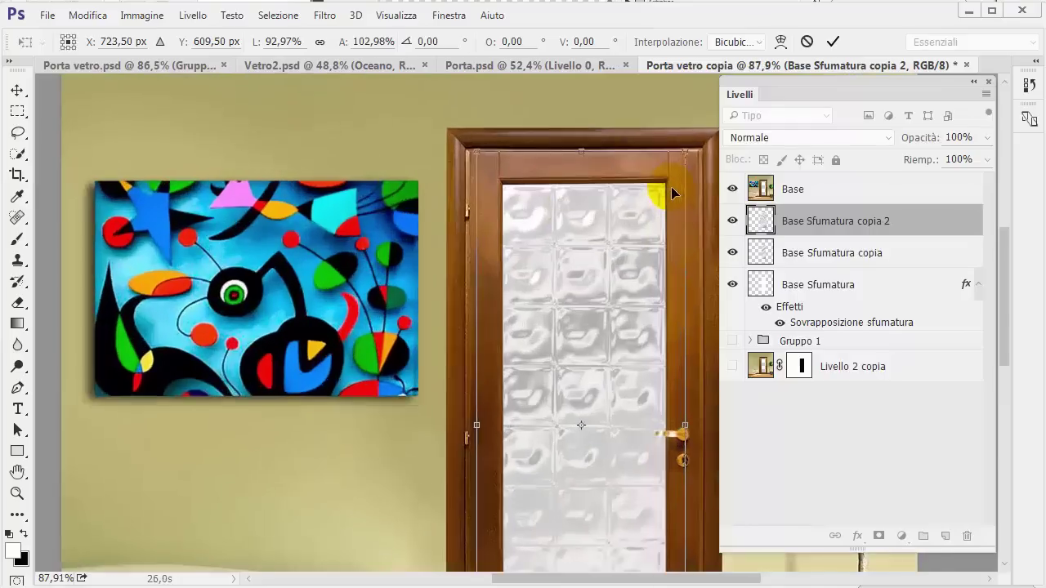
scroll(670, 192, up, 2)
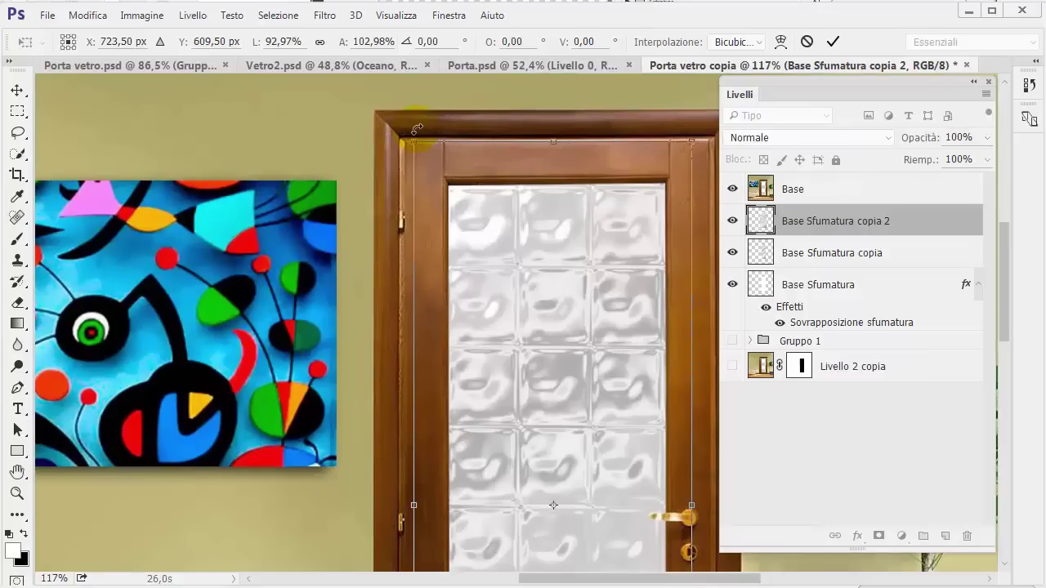
Tilt the texture about 0.37°, commit the transform, and view the whole room.
drag(417, 129, 419, 128)
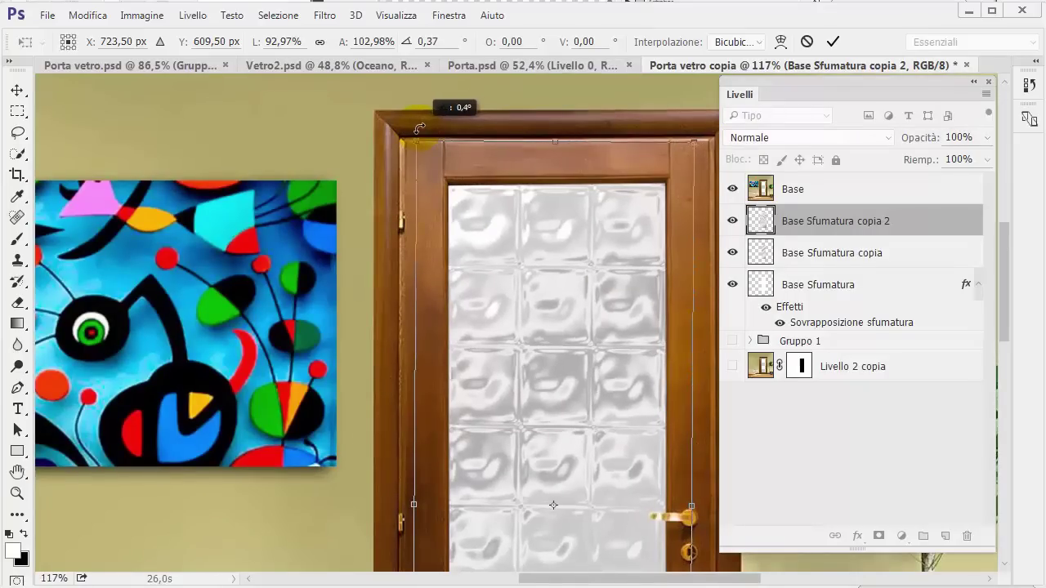
key(ctrl+0)
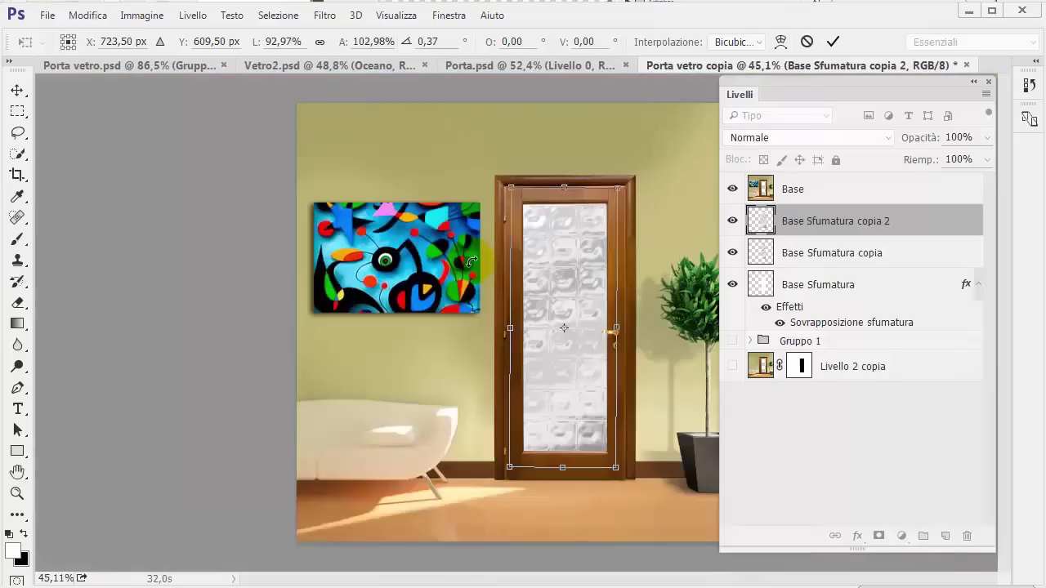
key(Return)
key(u)
scroll(512, 278, up, 1)
scroll(513, 277, up, 2)
scroll(512, 278, up, 2)
scroll(512, 278, down, 1)
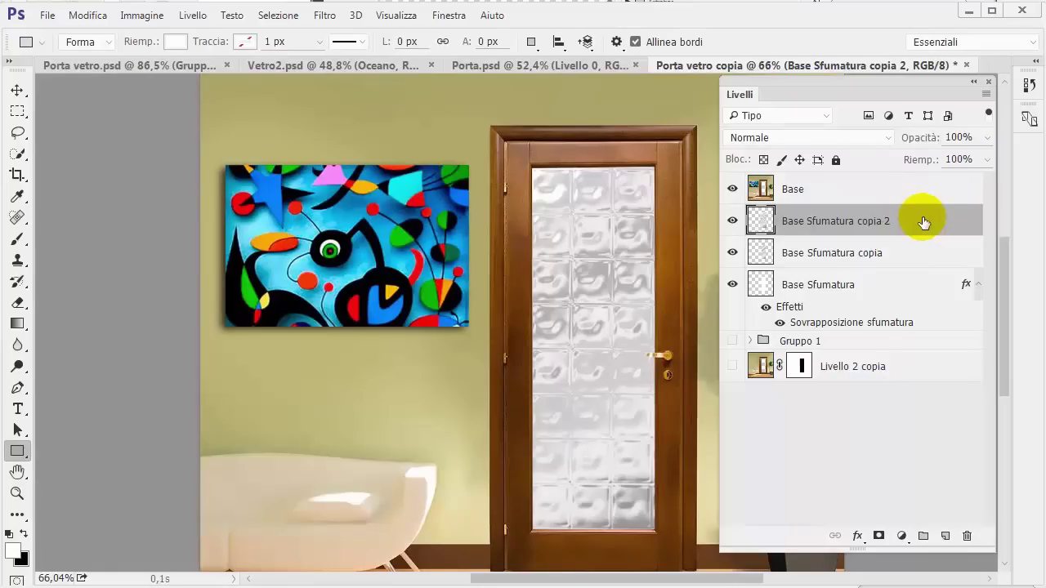
Rename the cube layer 'Effetto Cubi', hide it, and duplicate Base Sfumatura copia.
double_click(827, 221)
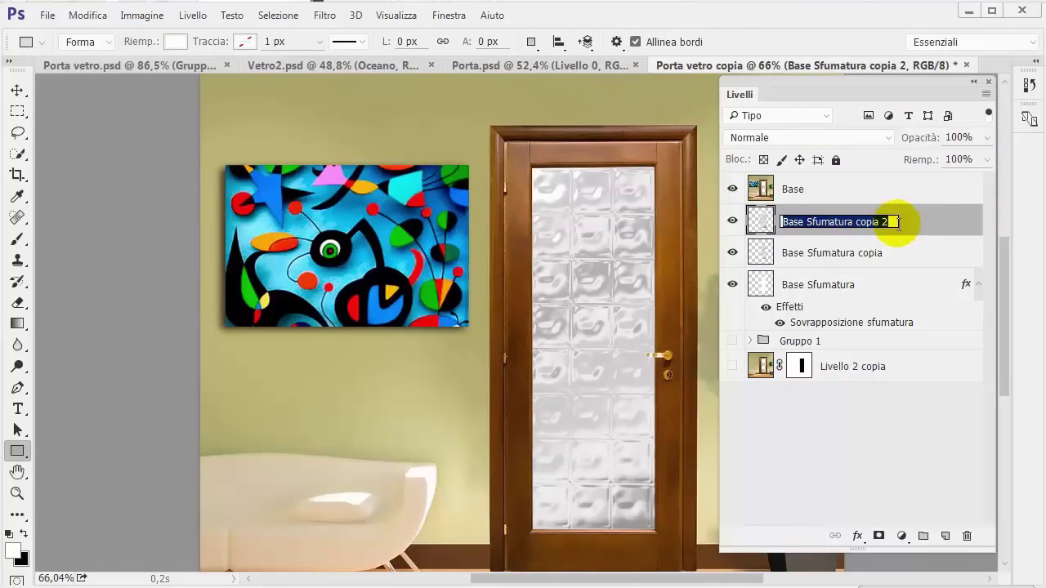
text(Effetto)
text( Cu)
text(v)
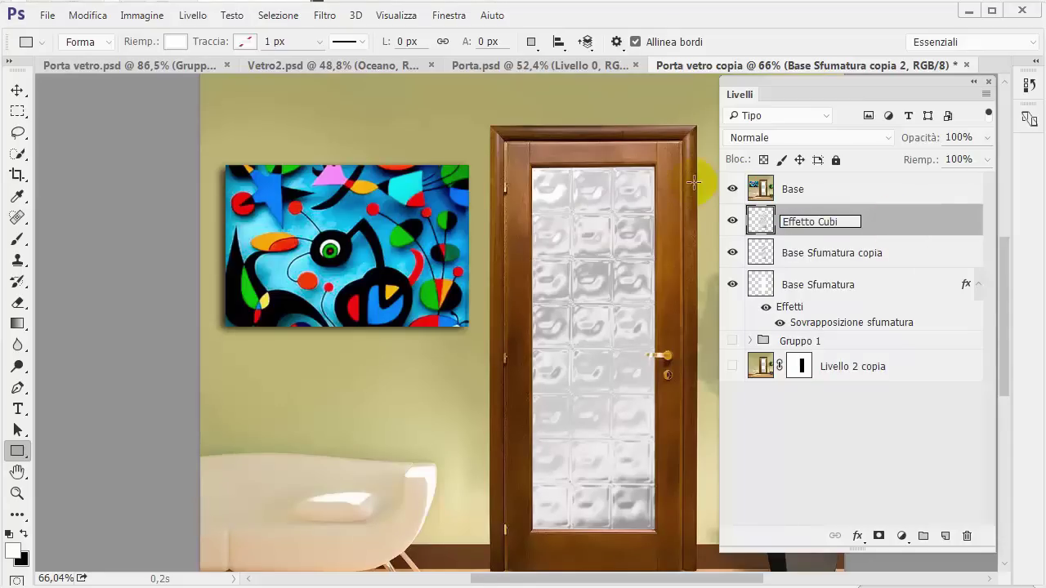
click(930, 250)
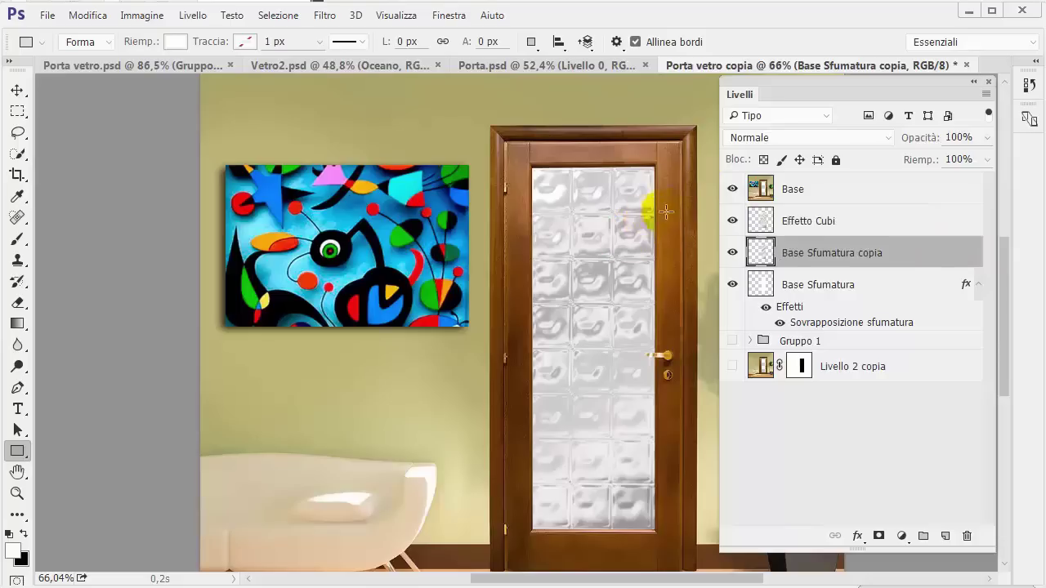
click(732, 221)
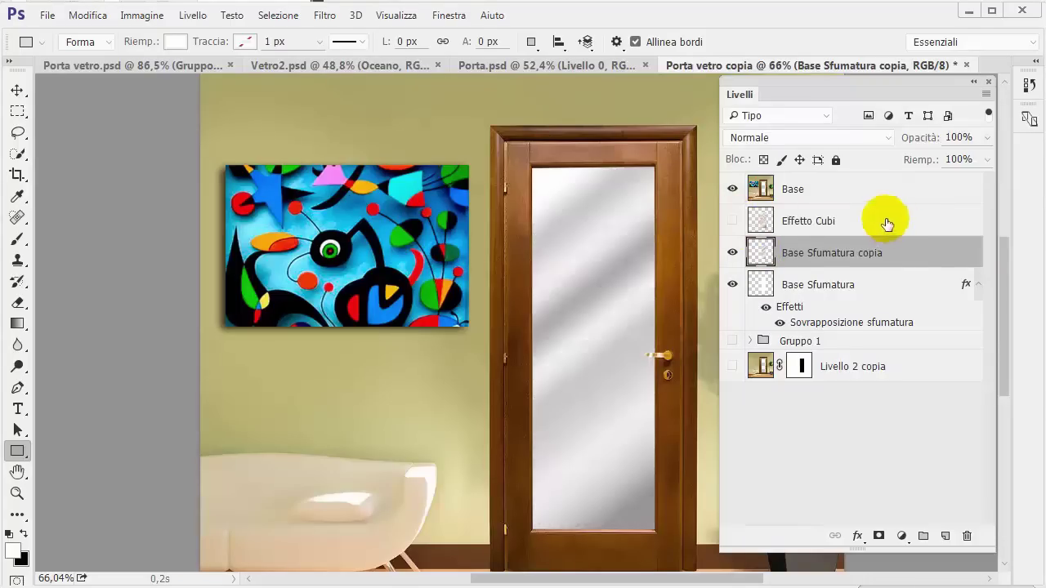
drag(900, 253, 943, 534)
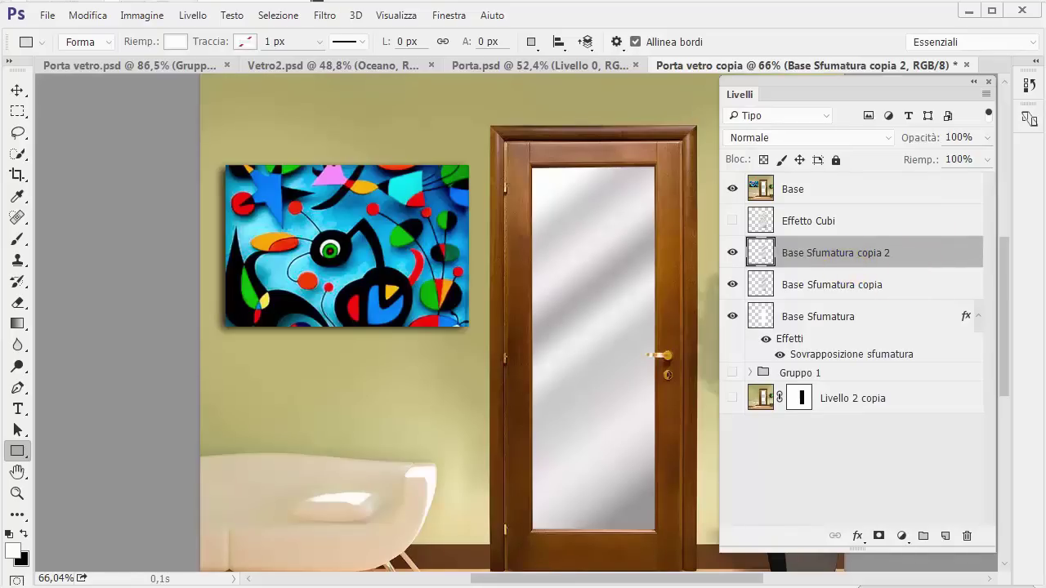
Apply the Vetro filter with Tela quadro texture: distortion 18, smoothness 2, scaling 50%.
click(324, 16)
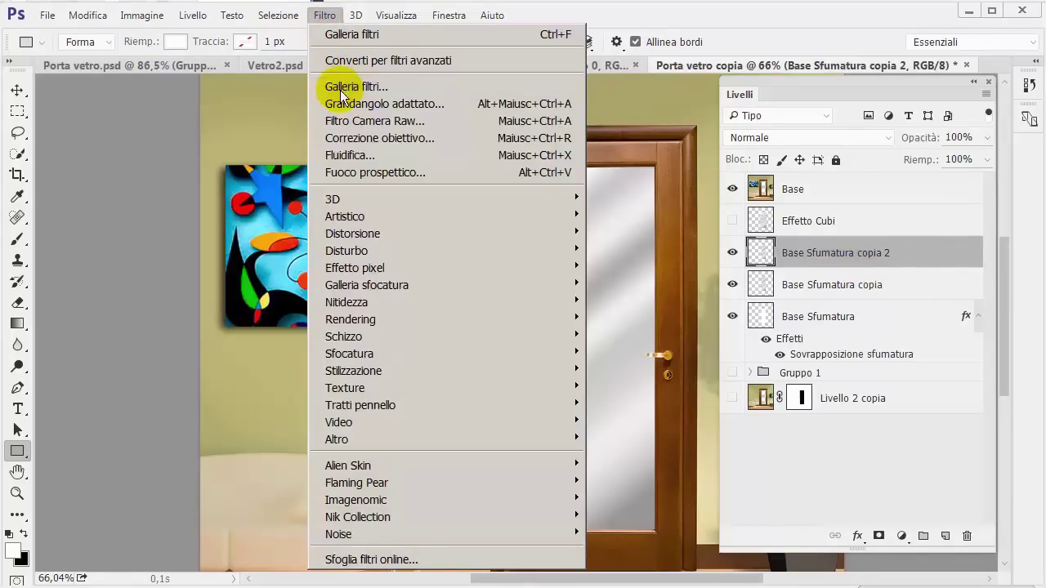
click(340, 90)
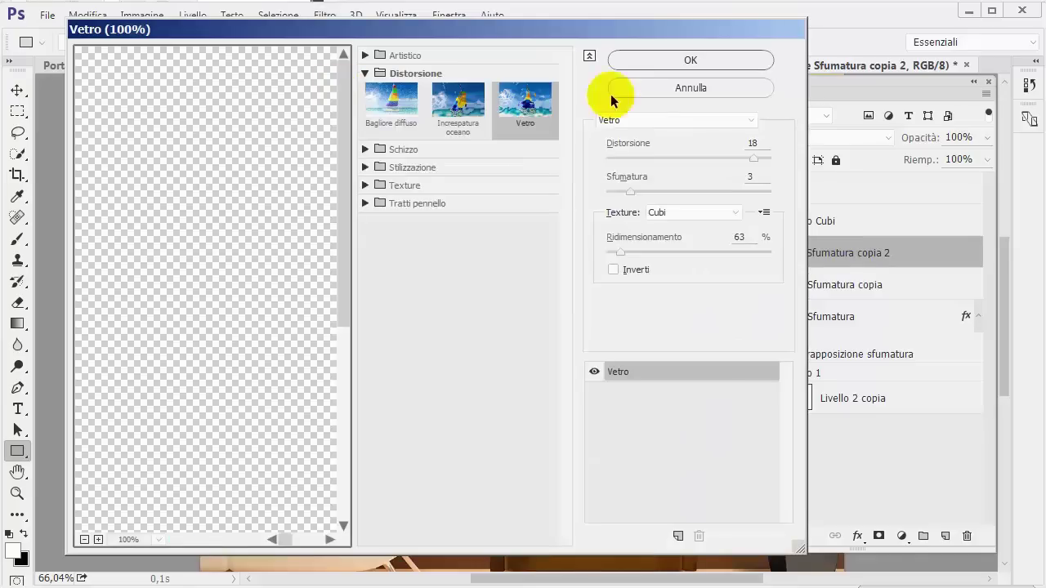
click(735, 213)
click(713, 247)
drag(199, 263, 276, 288)
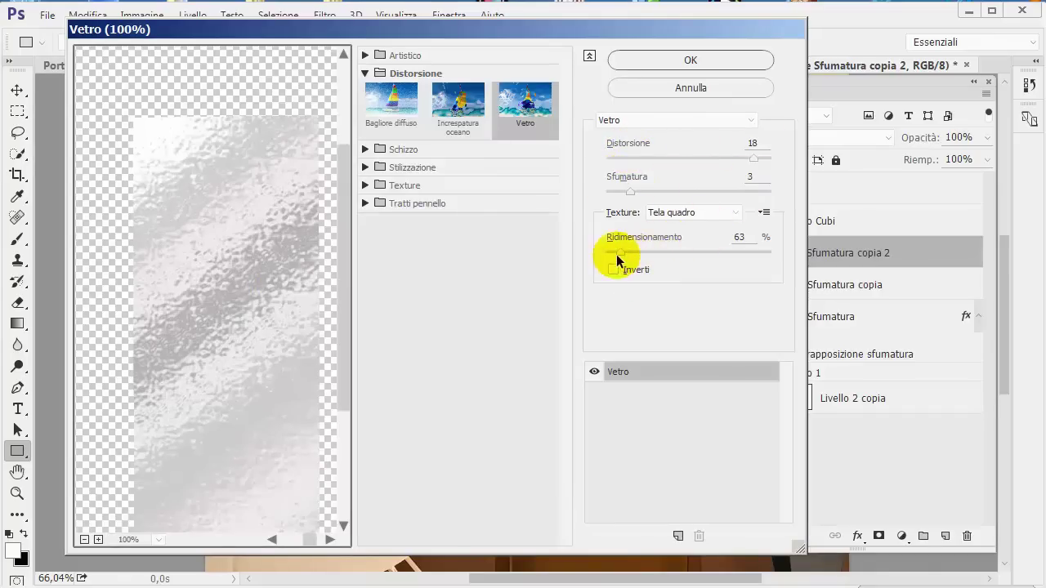
drag(621, 256, 618, 255)
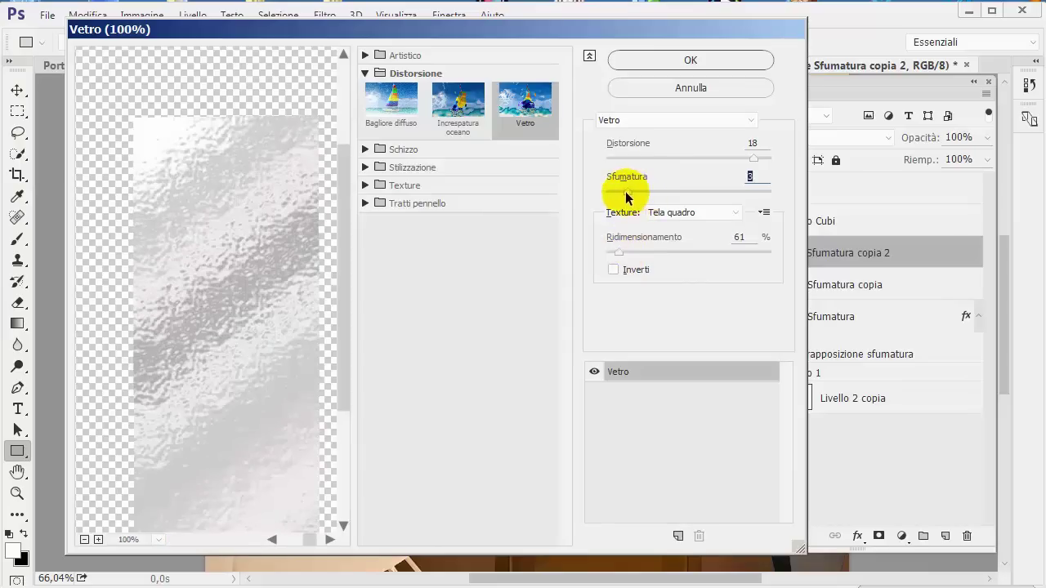
drag(627, 196, 618, 198)
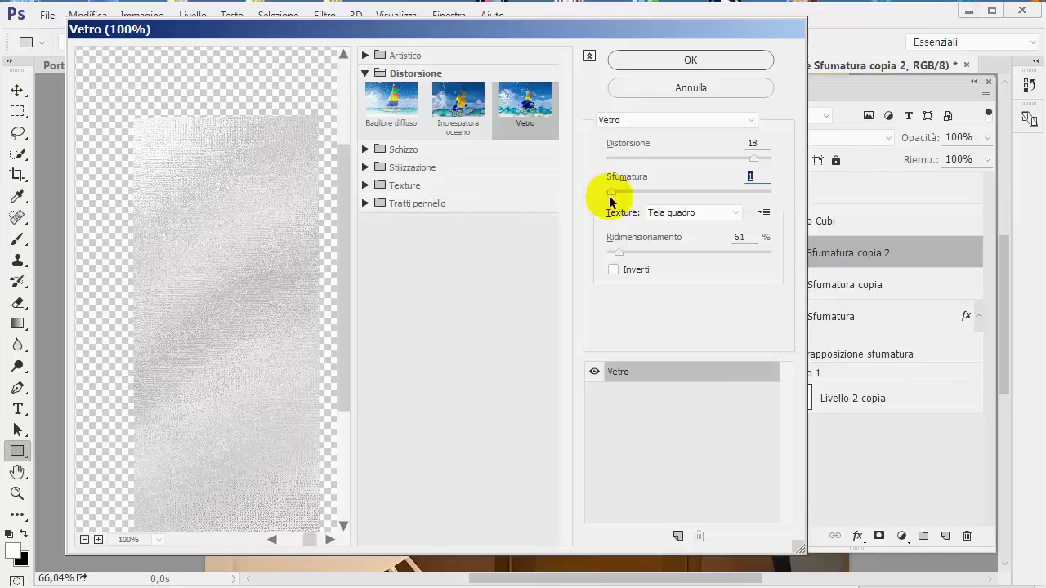
drag(610, 201, 616, 202)
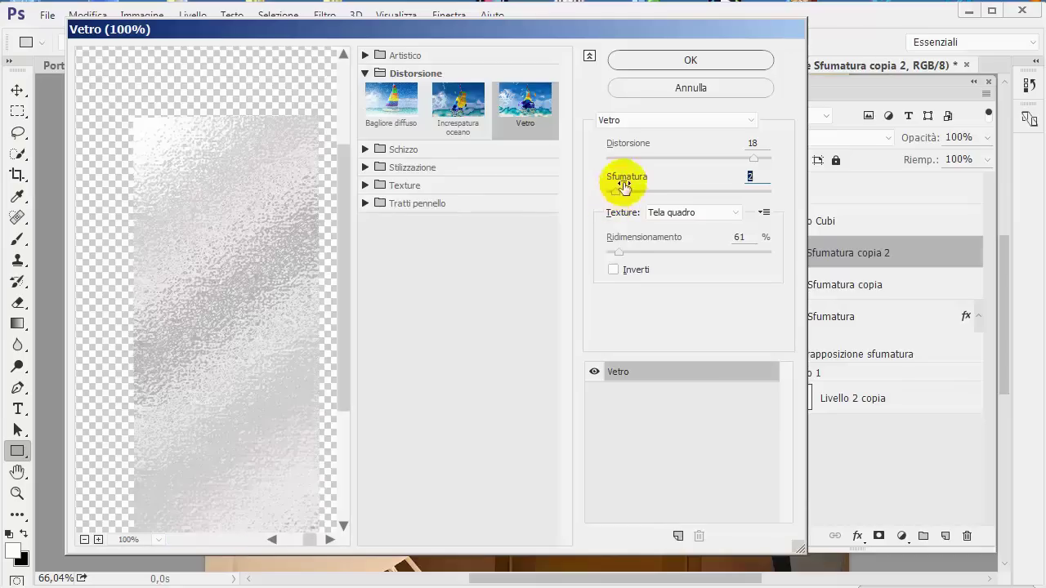
mouse_move(618, 254)
mouse_down()
mouse_move(635, 259)
mouse_move(618, 258)
mouse_up()
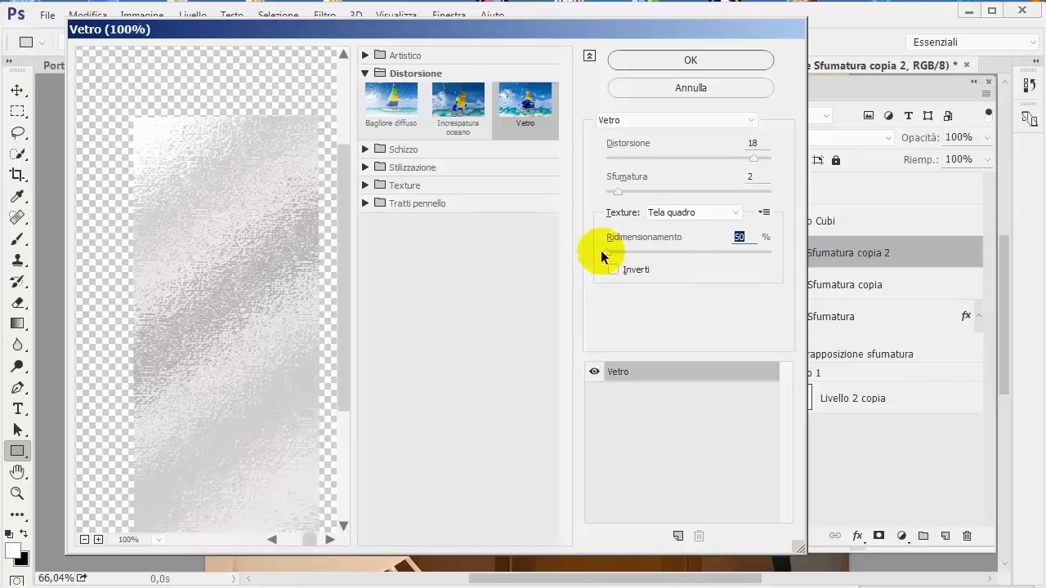
click(674, 61)
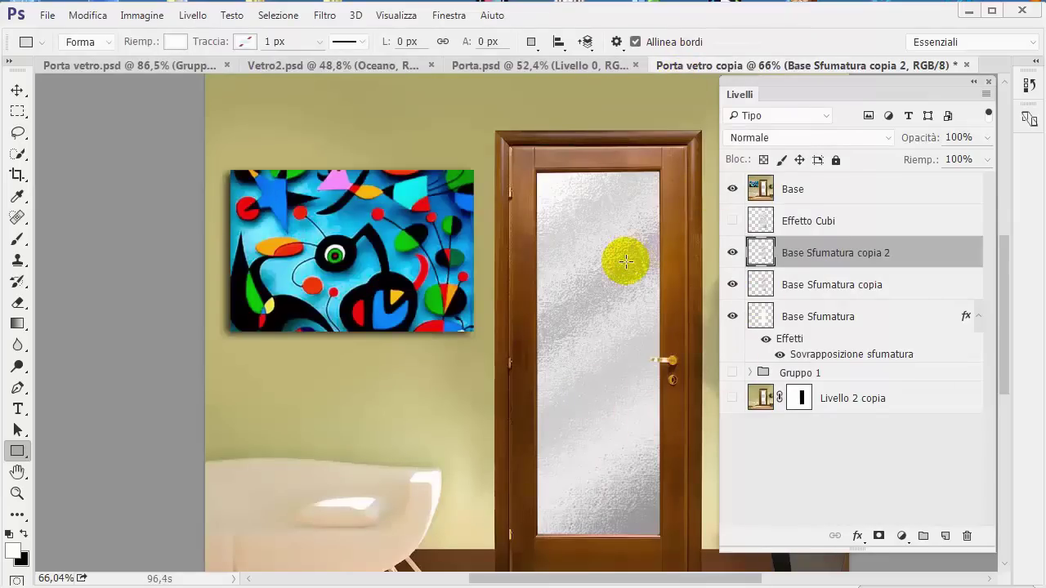
Rename Base Sfumatura copia 2 to 'Effetto Tela', hide it, and duplicate Base Sfumatura copia again.
scroll(601, 292, up, 2)
scroll(600, 291, up, 2)
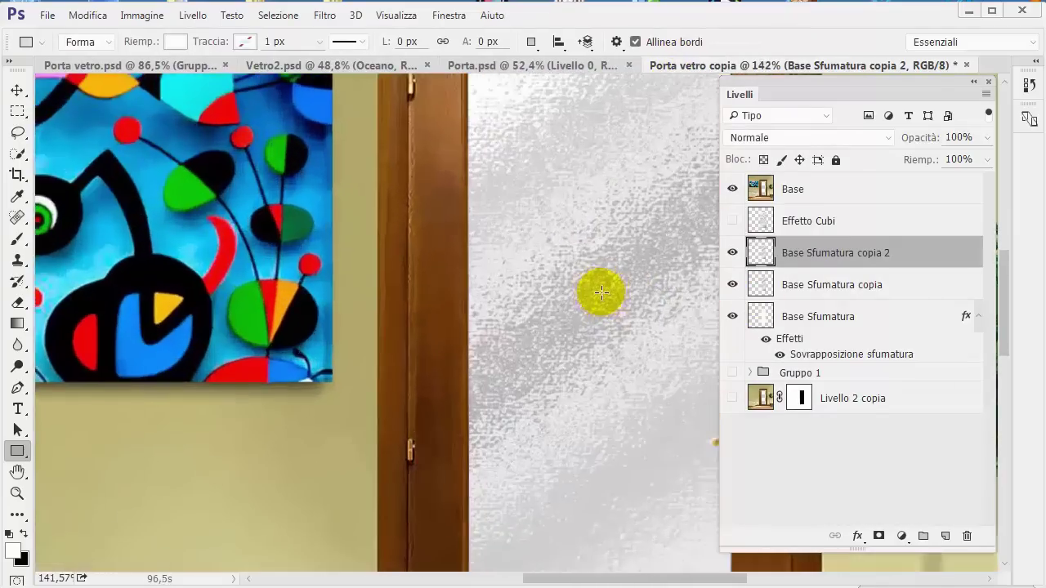
scroll(600, 291, down, 3)
scroll(601, 292, down, 1)
scroll(601, 291, down, 1)
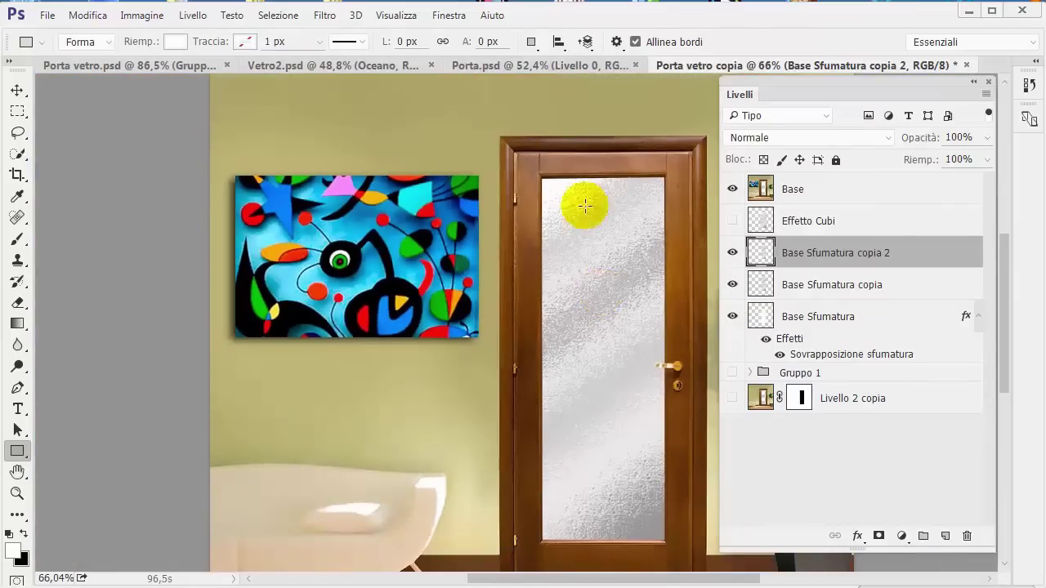
double_click(850, 254)
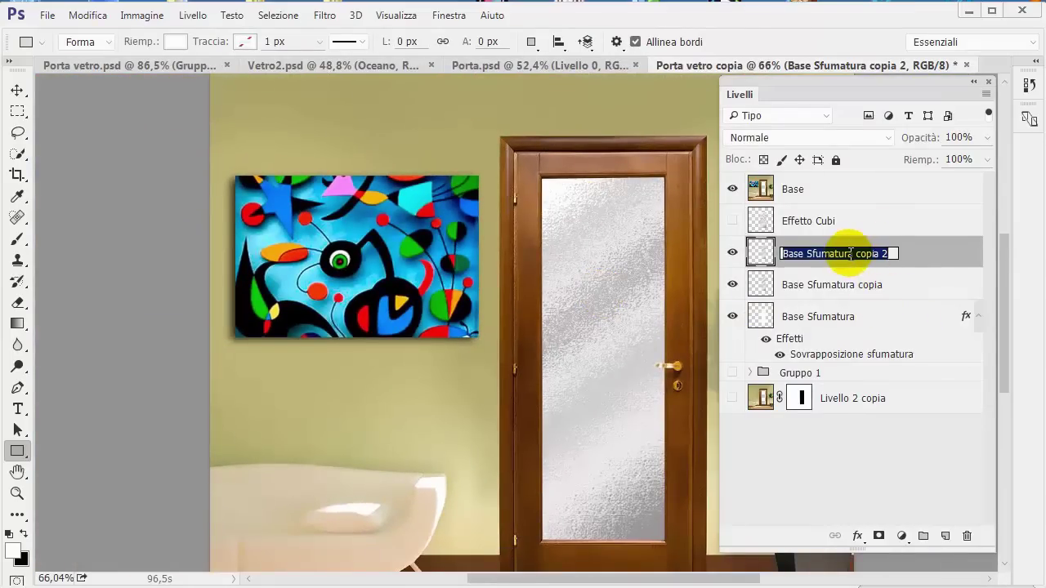
text(Effetto Te)
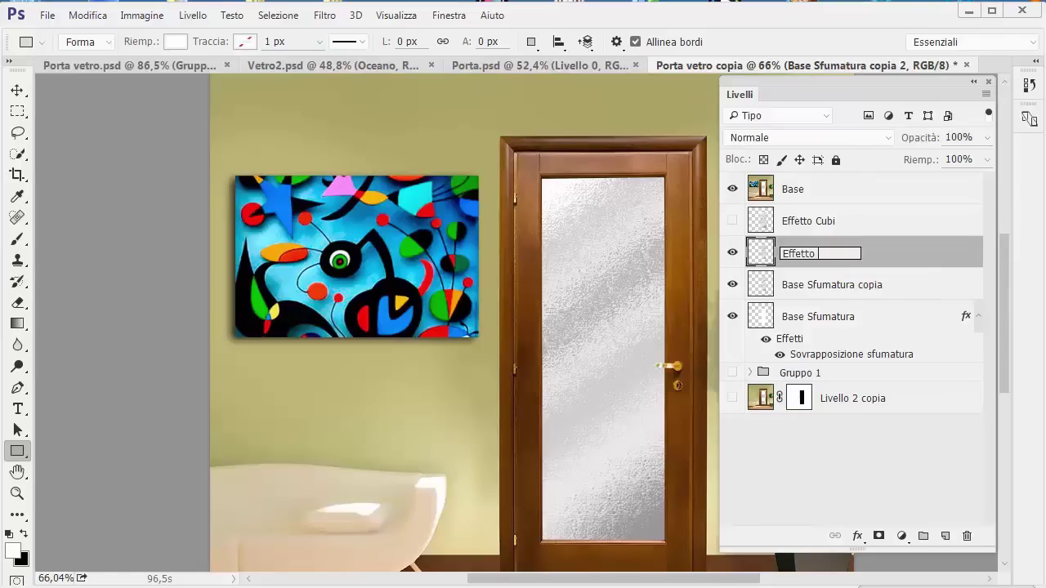
text(la)
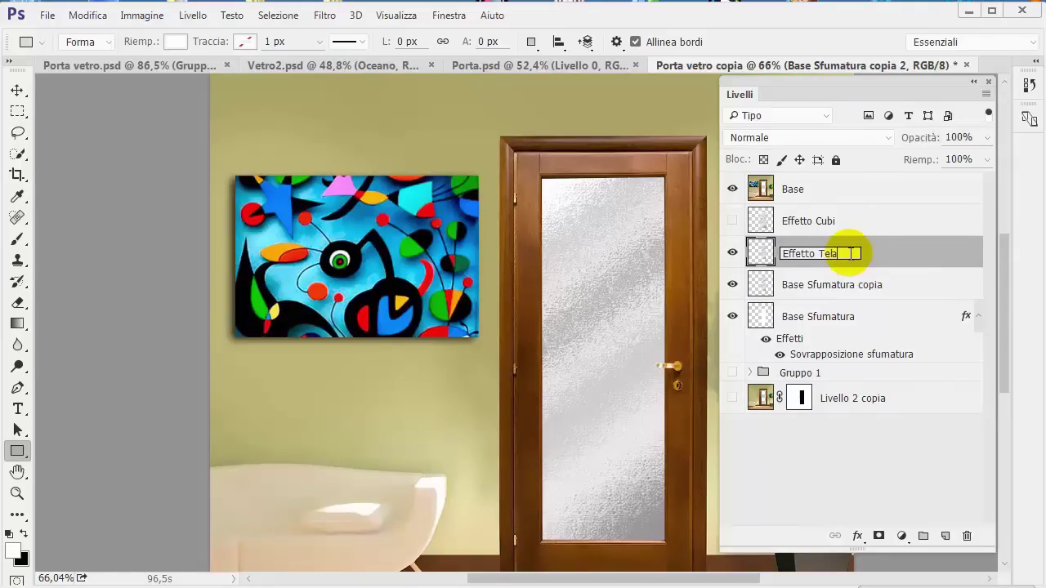
key(Return)
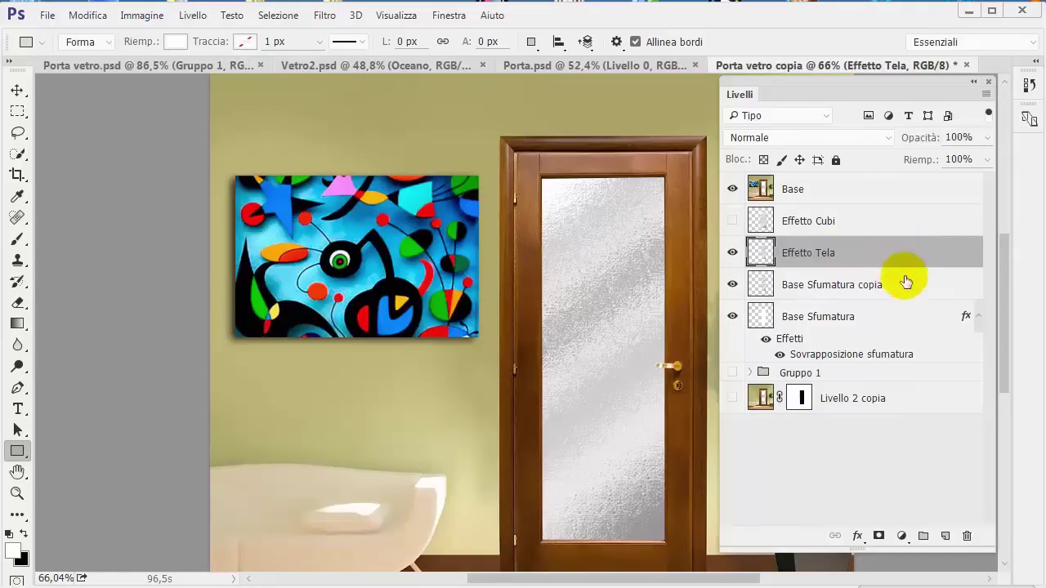
click(732, 252)
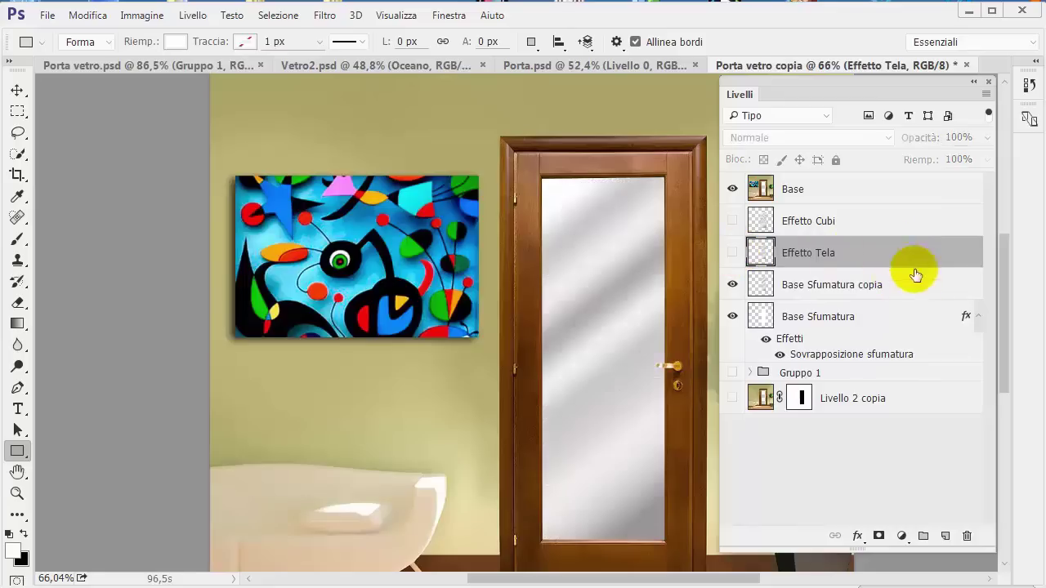
drag(915, 284, 946, 535)
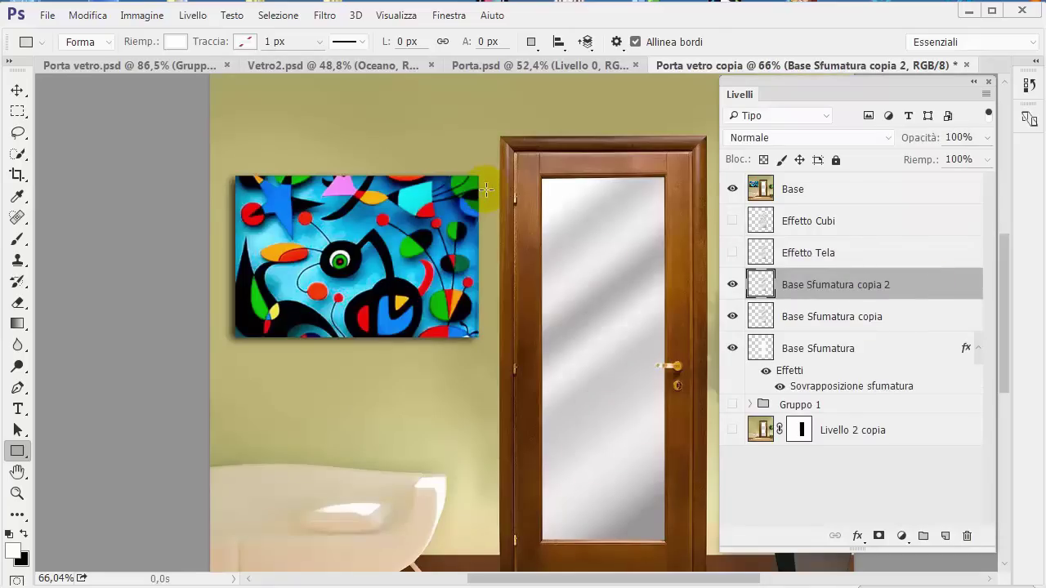
Open the Glass filter in the Filter Gallery with the Smerigliato texture previewed.
click(325, 16)
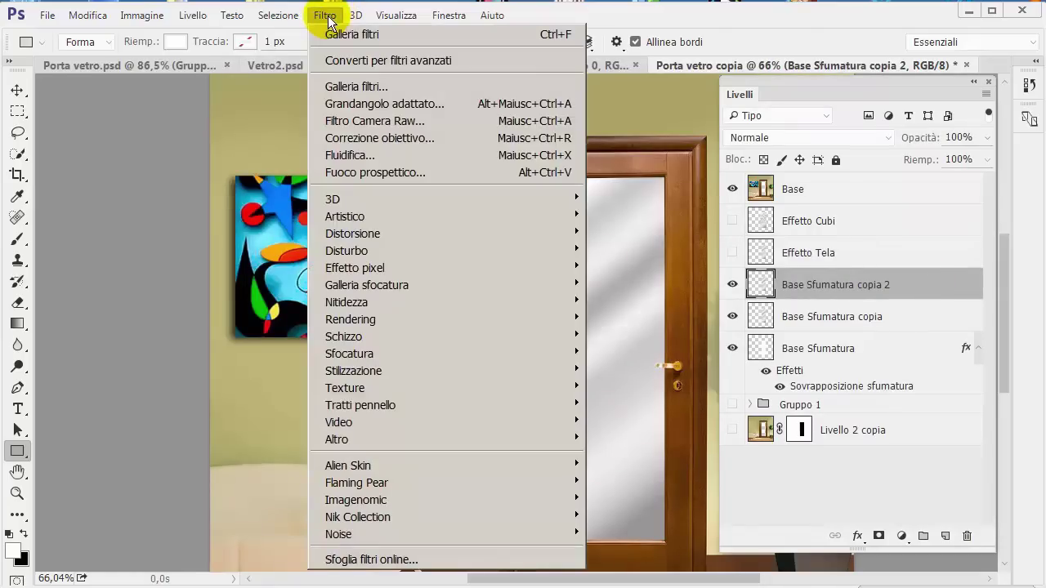
click(412, 88)
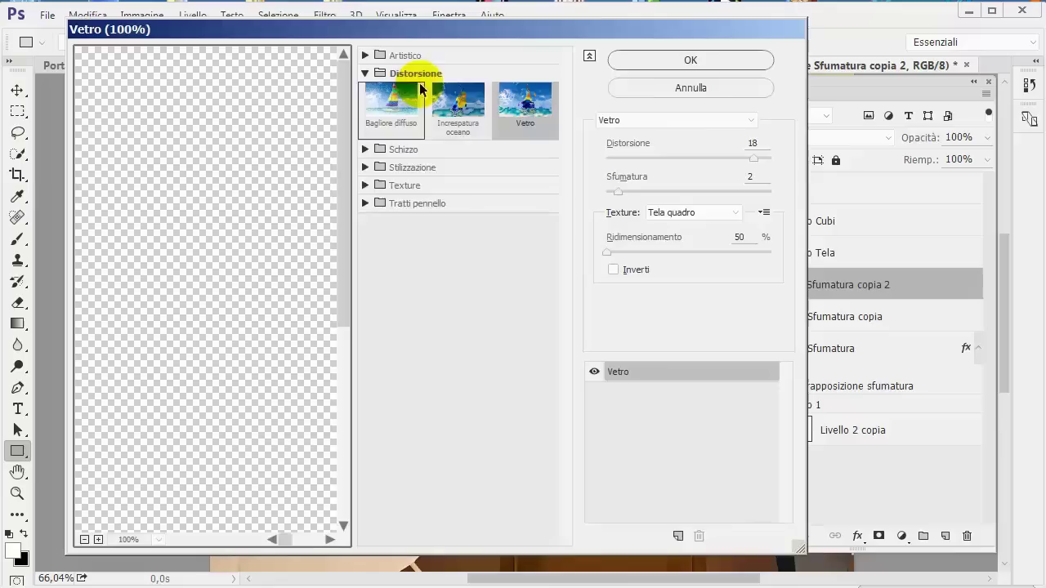
click(740, 215)
click(703, 252)
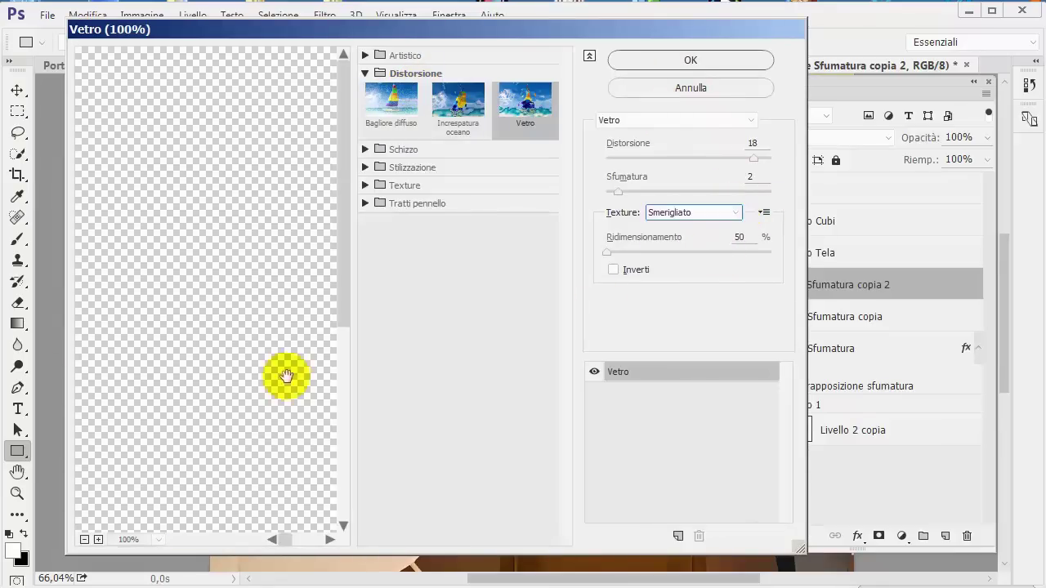
drag(203, 303, 75, 190)
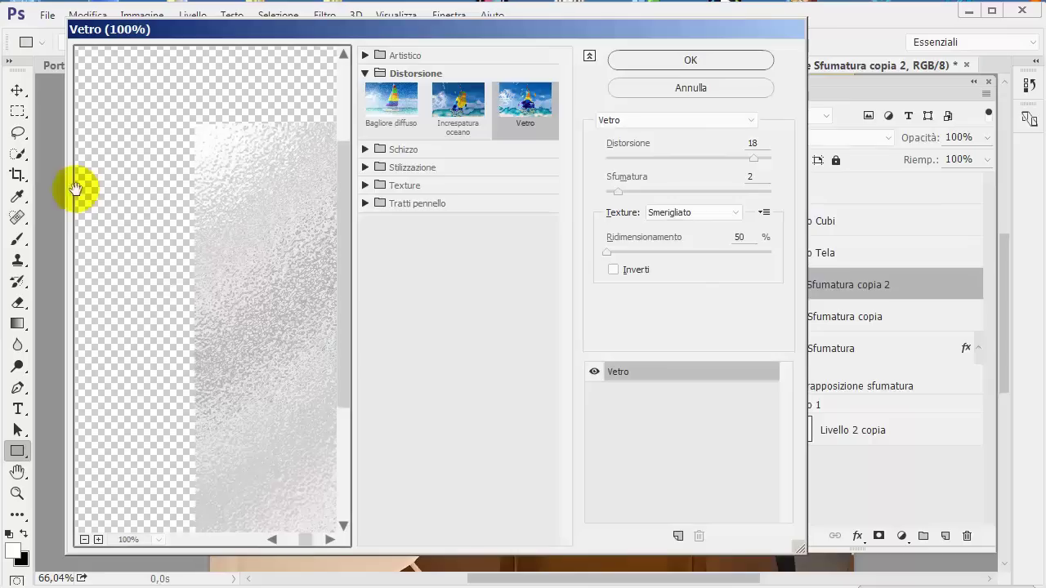
mouse_move(305, 248)
mouse_down()
mouse_move(231, 188)
mouse_move(242, 198)
mouse_up()
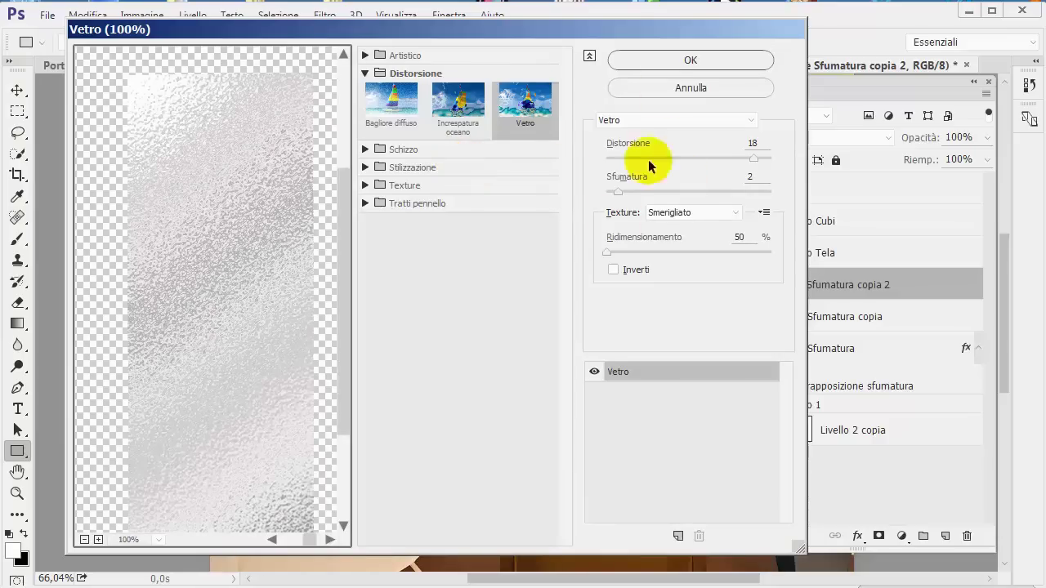
Set glass distortion to 6 and texture scaling to 100%, keeping smoothness 2.
click(750, 144)
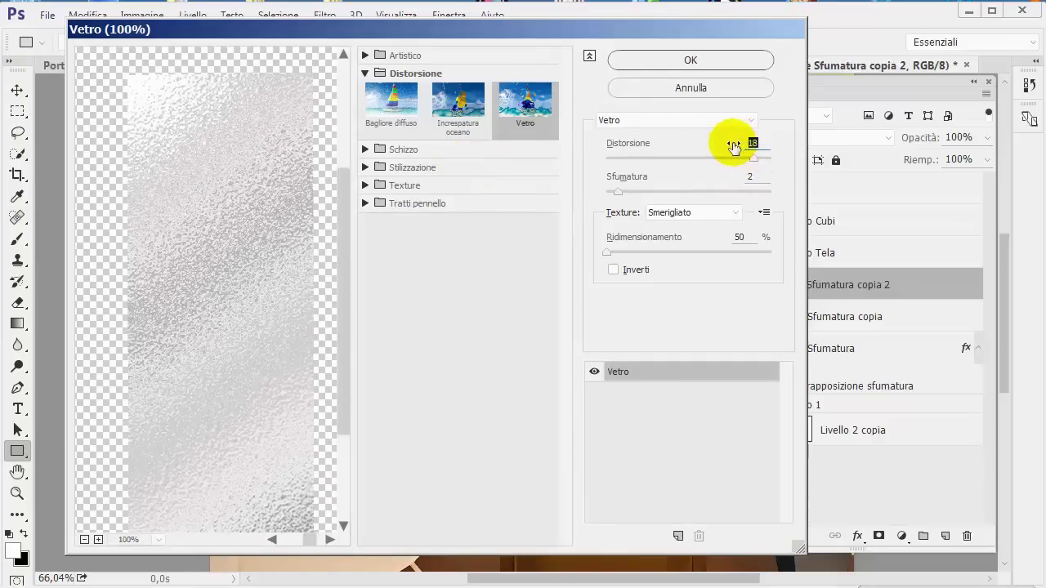
text(6)
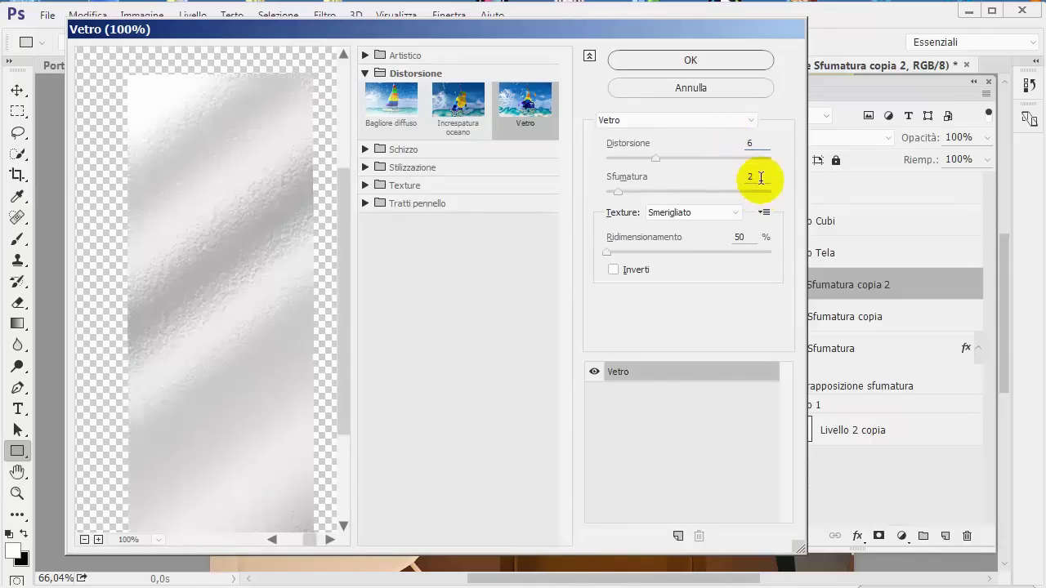
mouse_move(607, 253)
mouse_down()
mouse_move(772, 254)
mouse_move(695, 254)
mouse_up()
text(100)
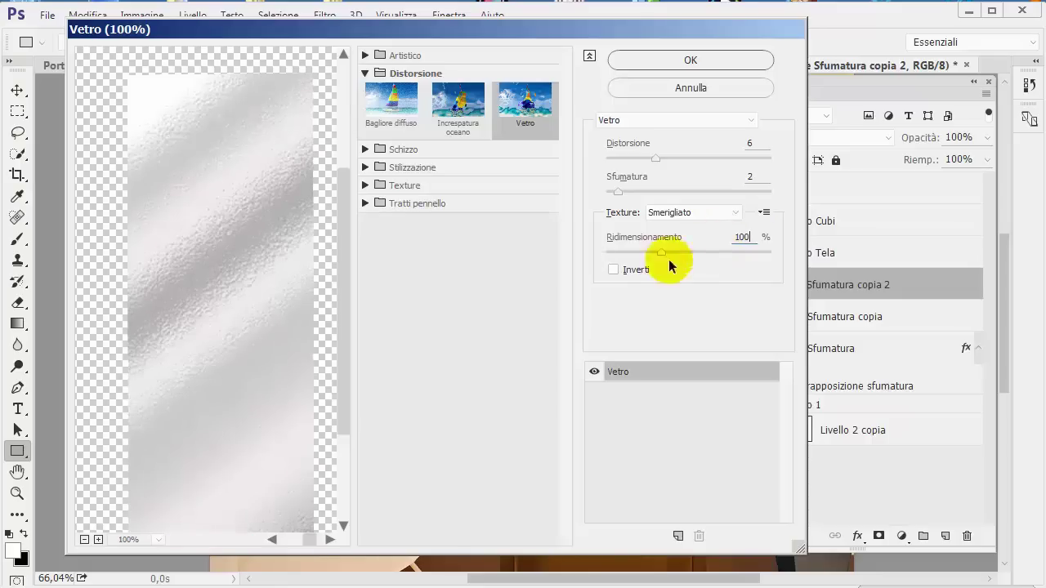
Apply the Smerigliato glass filter and rename the layer 'Effetto Smerigliato'.
click(683, 61)
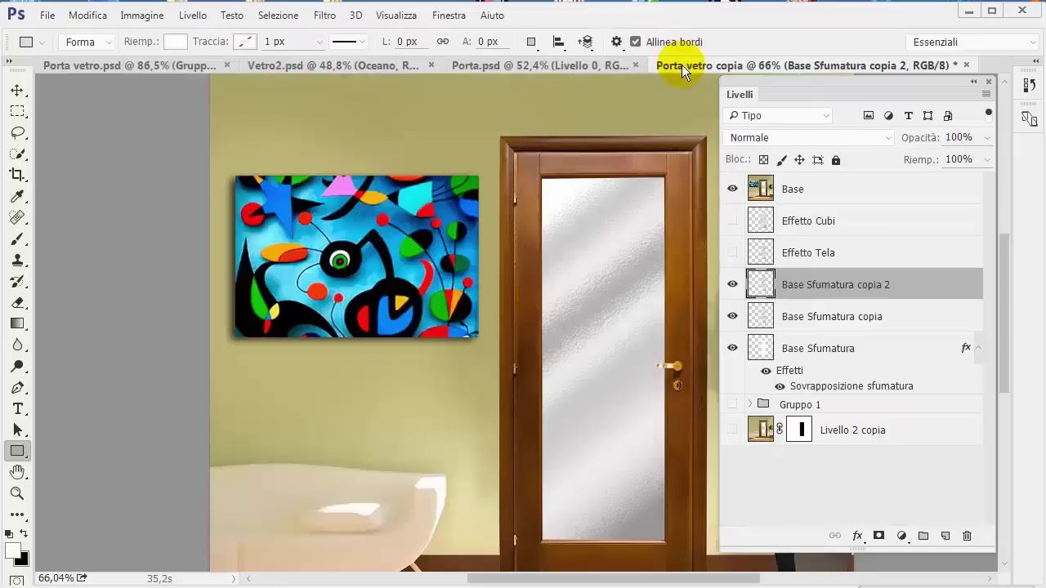
scroll(664, 370, up, 5)
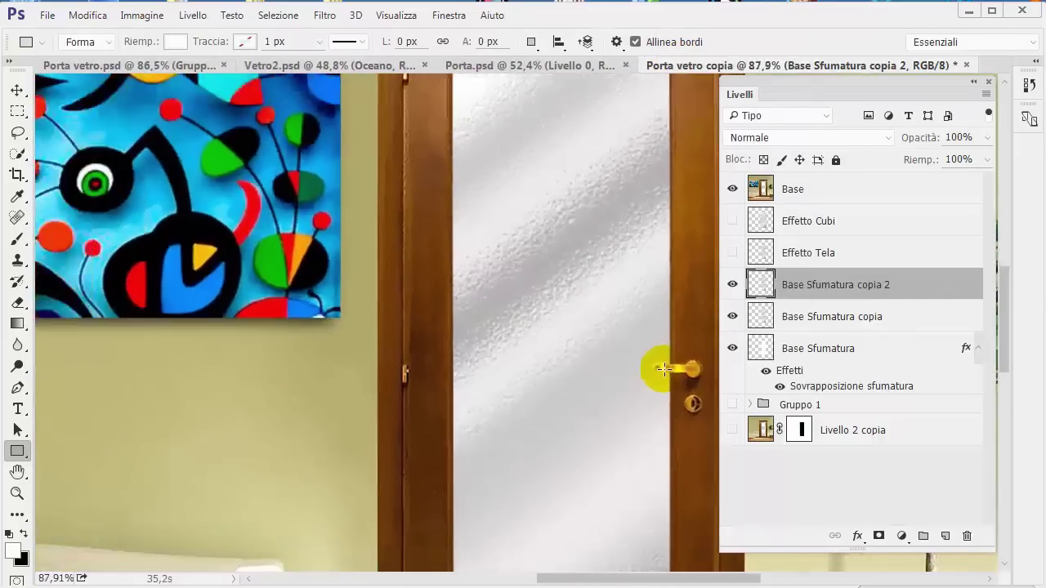
scroll(664, 369, down, 3)
scroll(663, 369, down, 2)
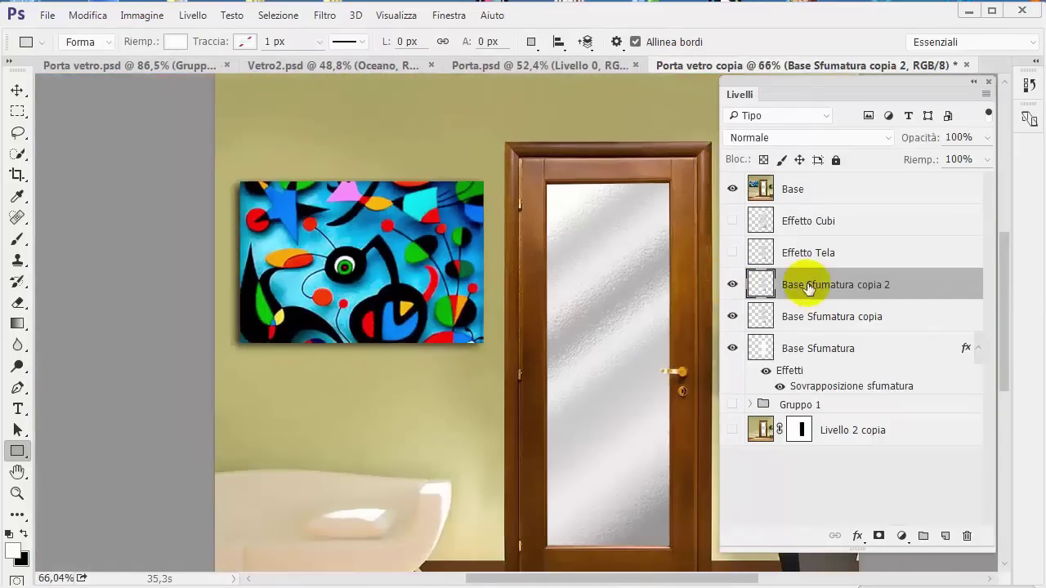
double_click(872, 285)
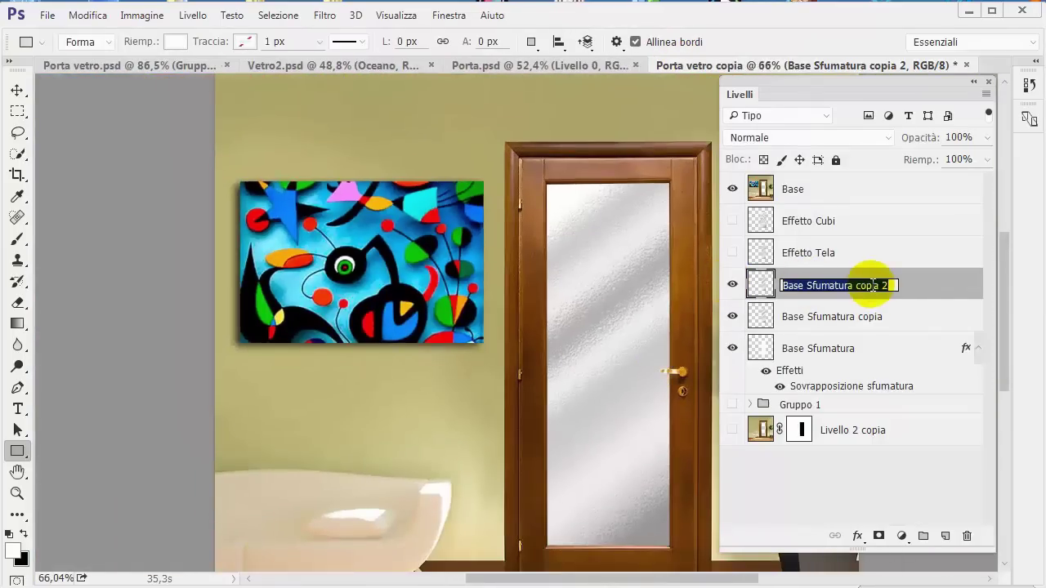
text(Effetto S)
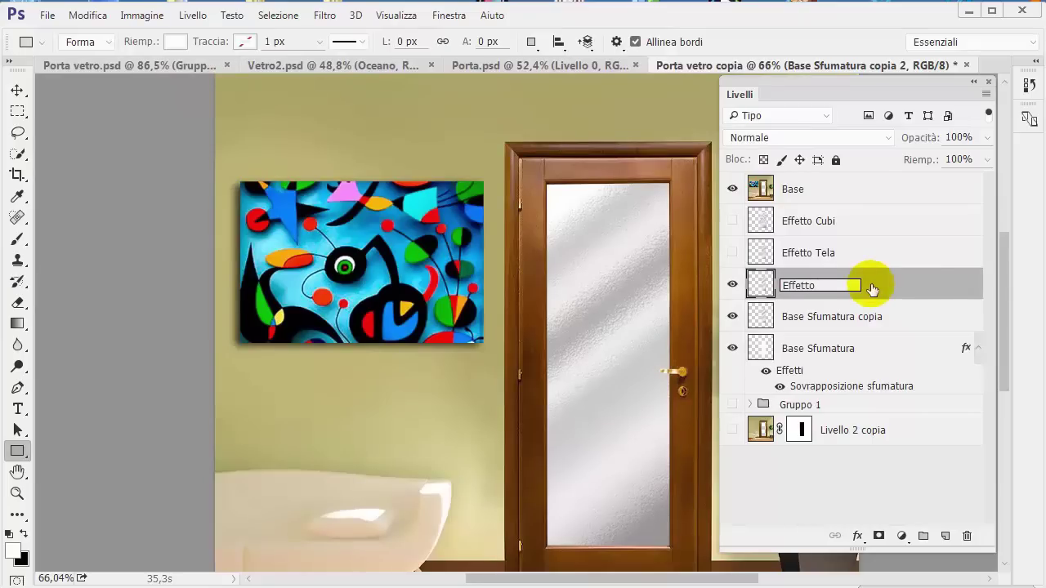
text(merigliato)
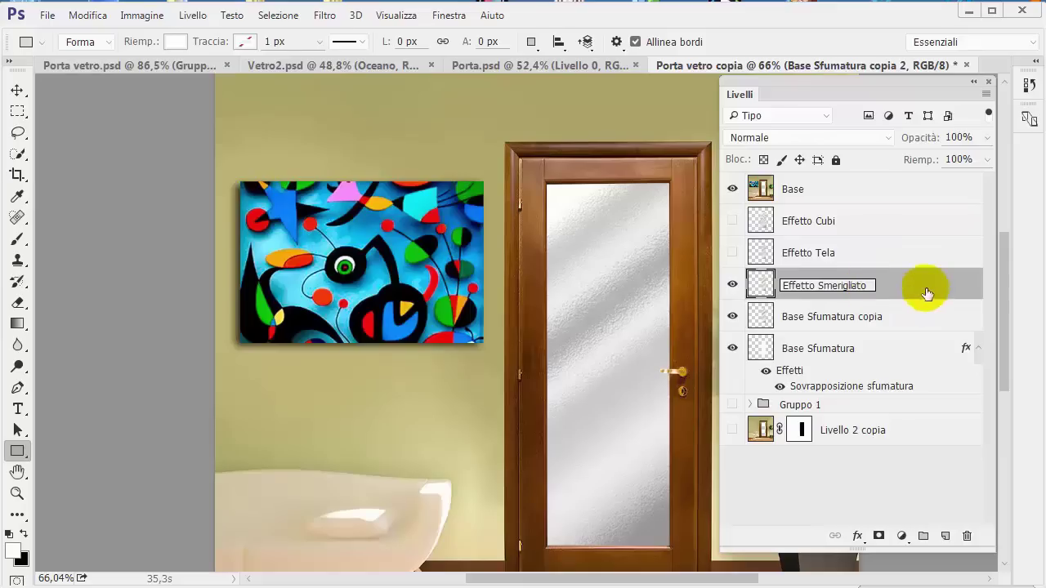
key(Return)
Toggle Effetto Cubi and Effetto Tela on and off to compare against the frosted glass.
click(732, 222)
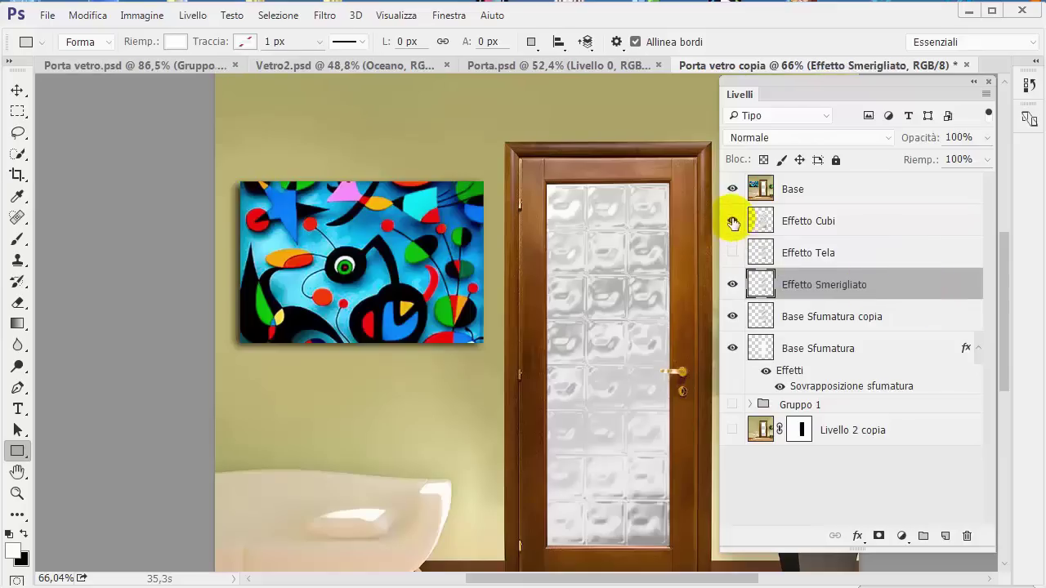
click(732, 221)
click(733, 253)
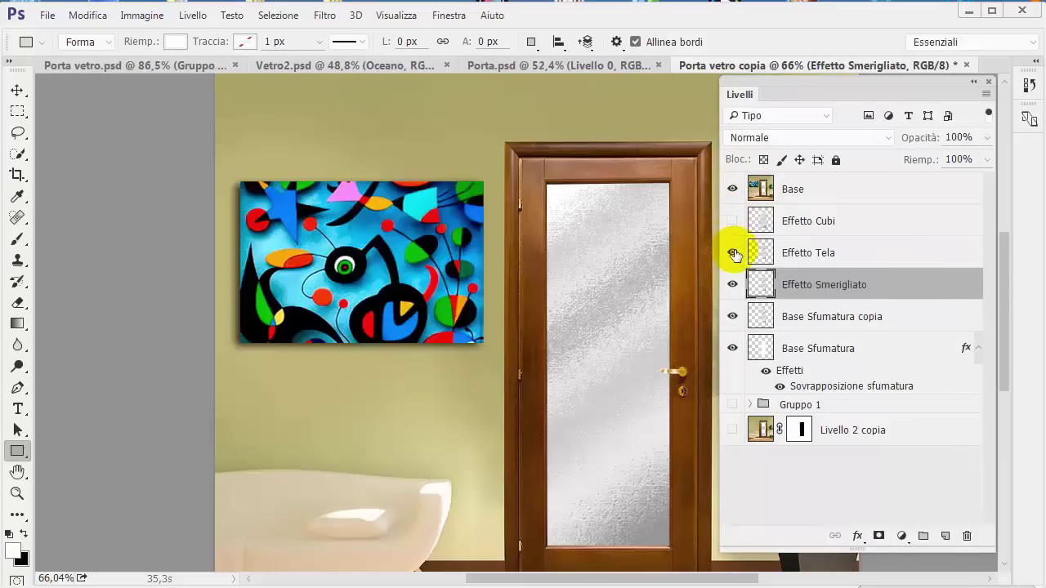
click(732, 252)
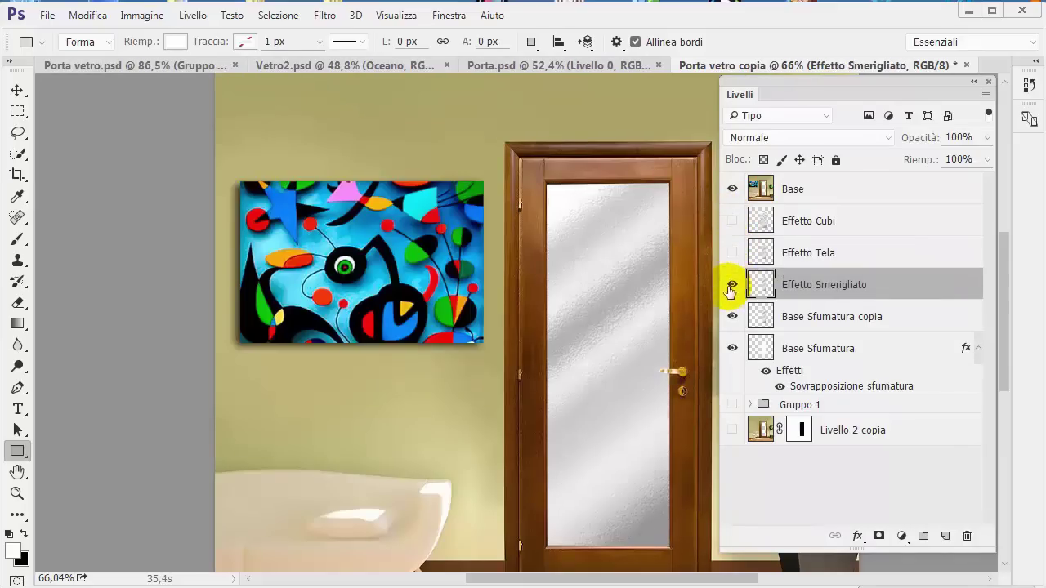
click(732, 252)
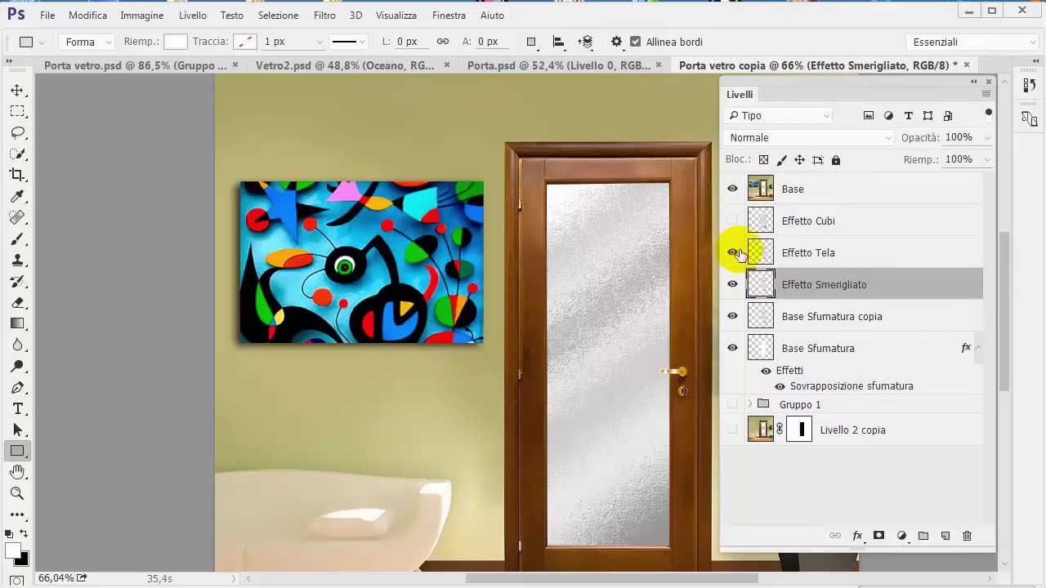
click(733, 253)
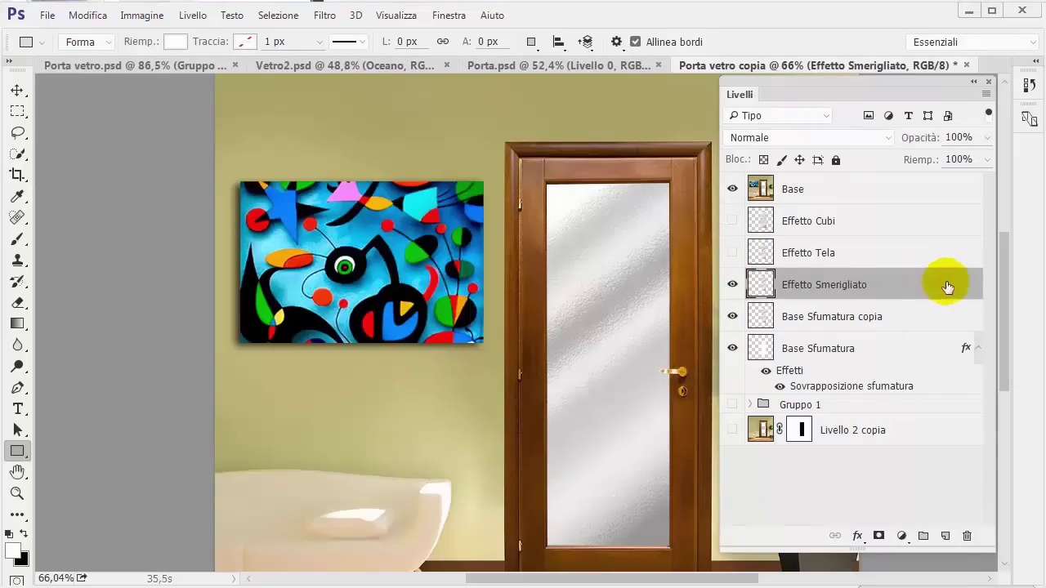
Hide Effetto Smerigliato, duplicate Base Sfumatura copia, and preview the Glass filter's Piccole obiettivi texture.
click(733, 284)
drag(893, 327, 944, 535)
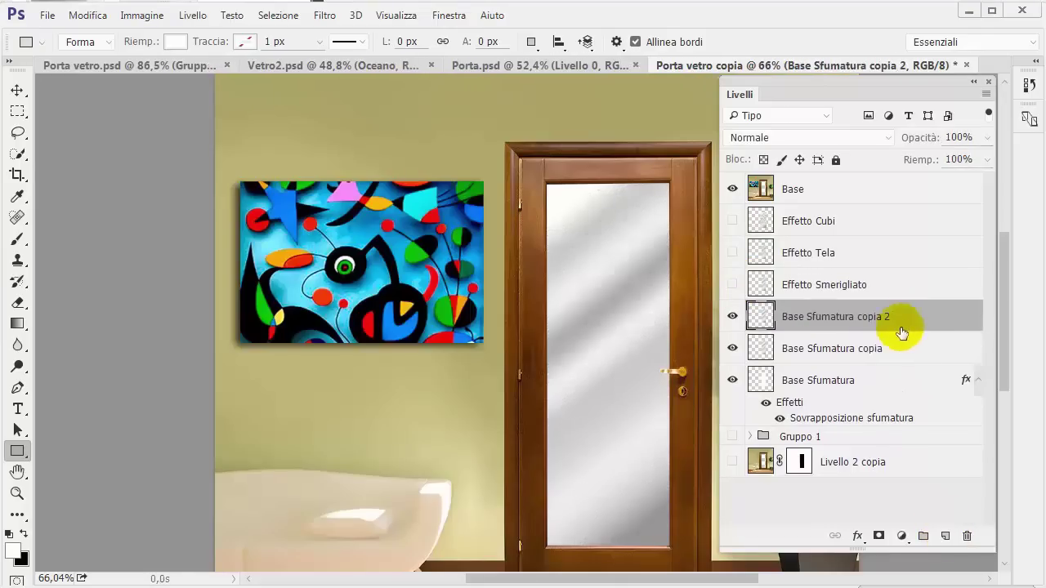
click(324, 15)
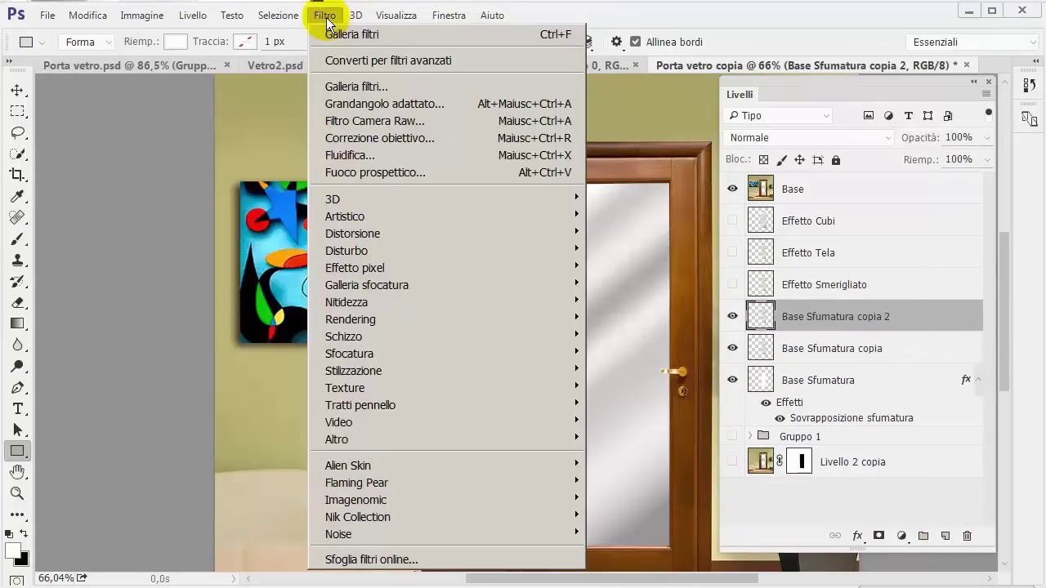
click(355, 87)
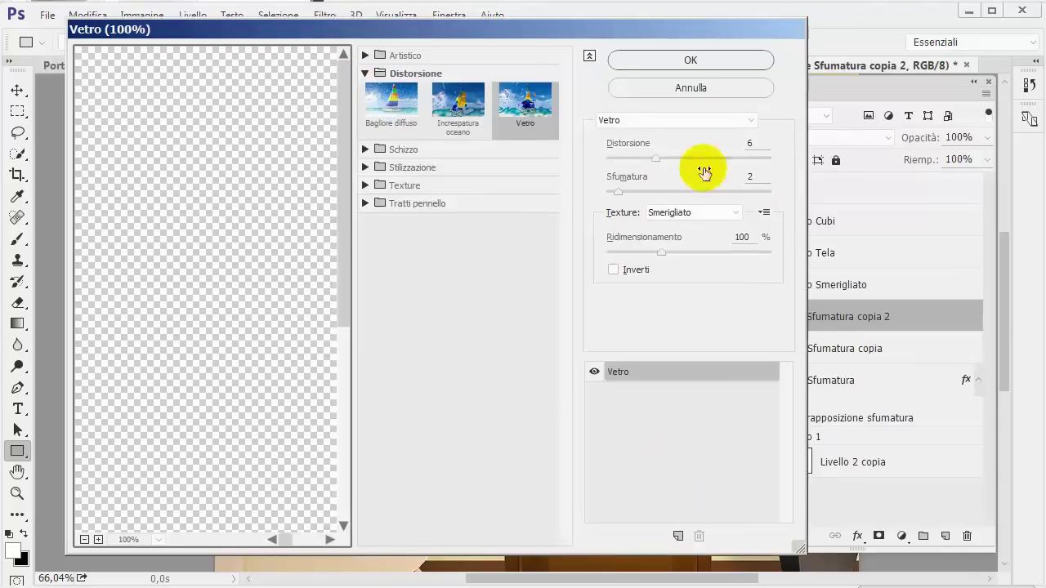
click(735, 213)
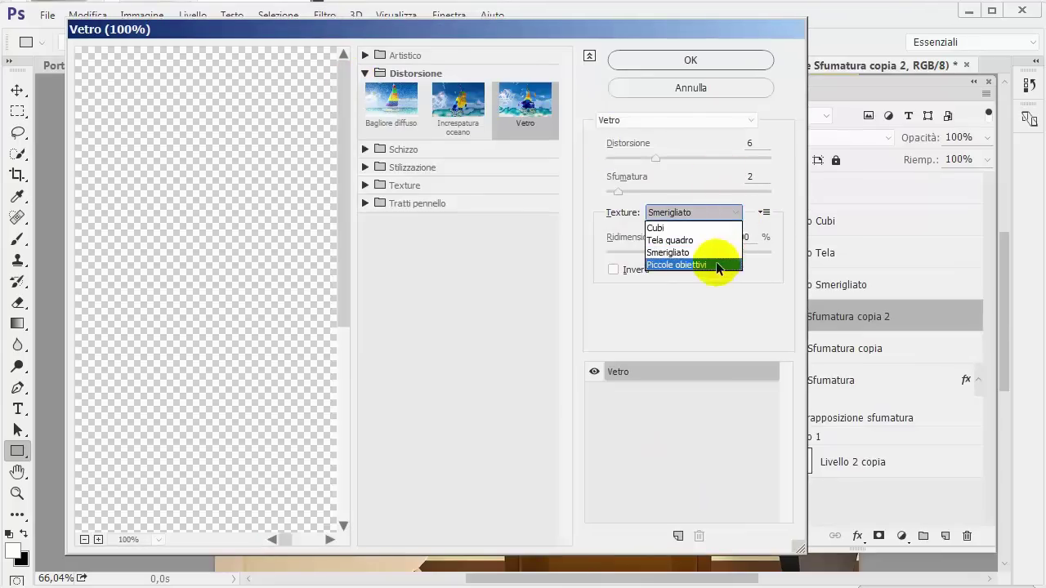
click(718, 264)
mouse_move(282, 273)
mouse_down()
mouse_move(223, 323)
mouse_move(156, 338)
mouse_move(158, 318)
mouse_up()
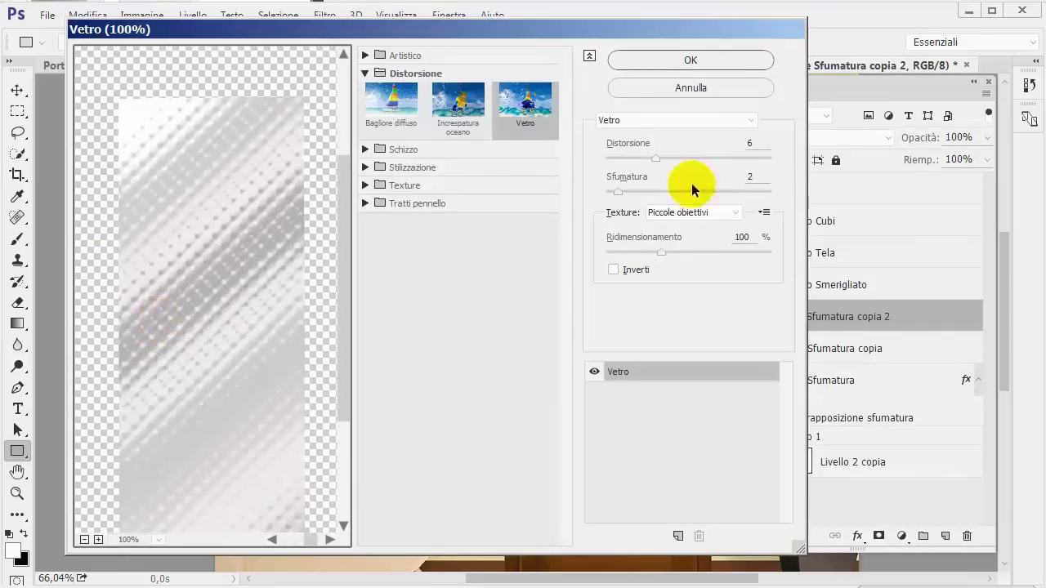
Set glass distortion 16, smoothing 2 and scaling 50%, then apply the filter.
click(747, 141)
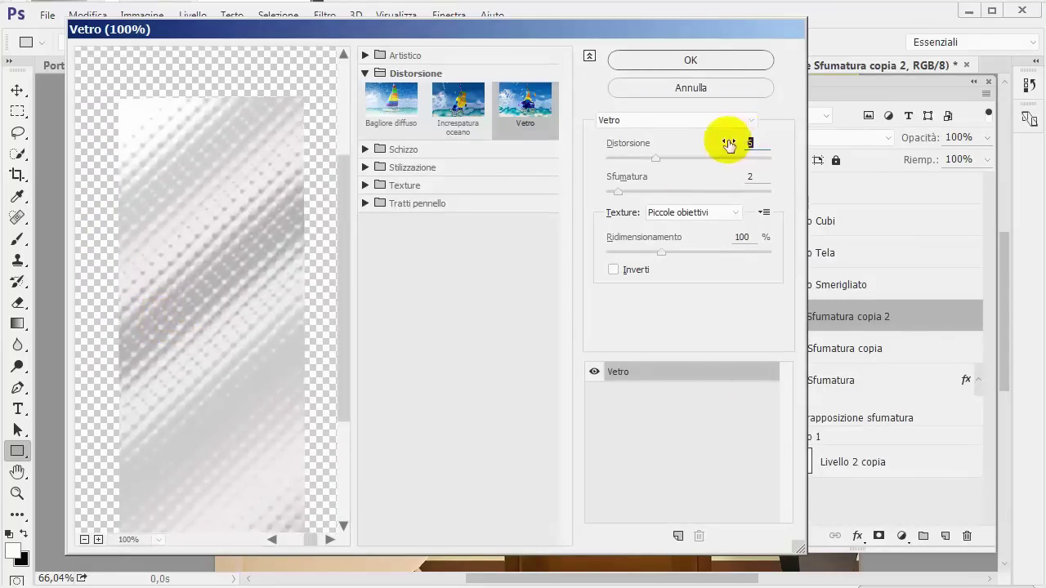
text(10)
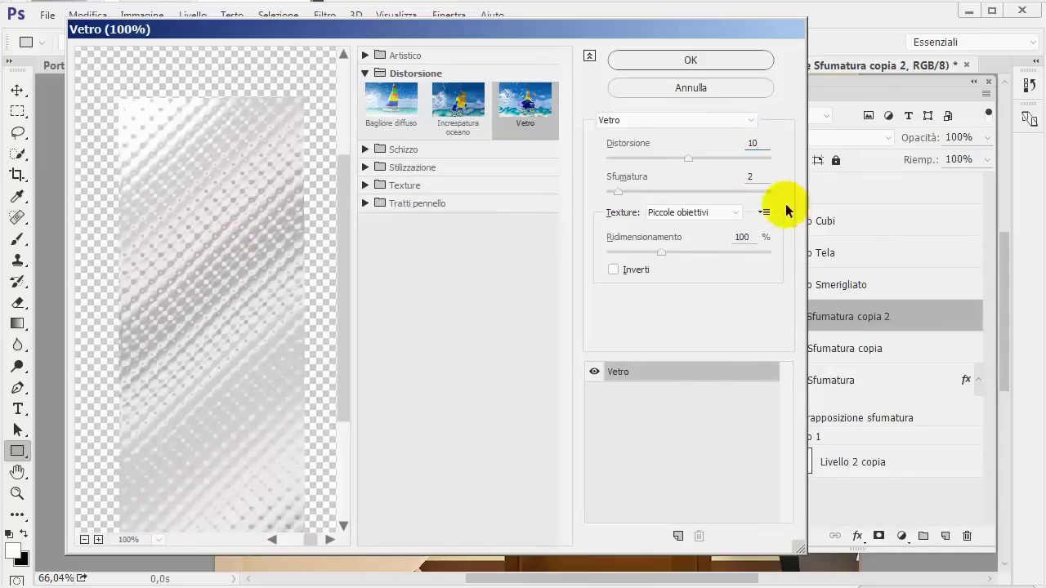
drag(689, 156, 719, 174)
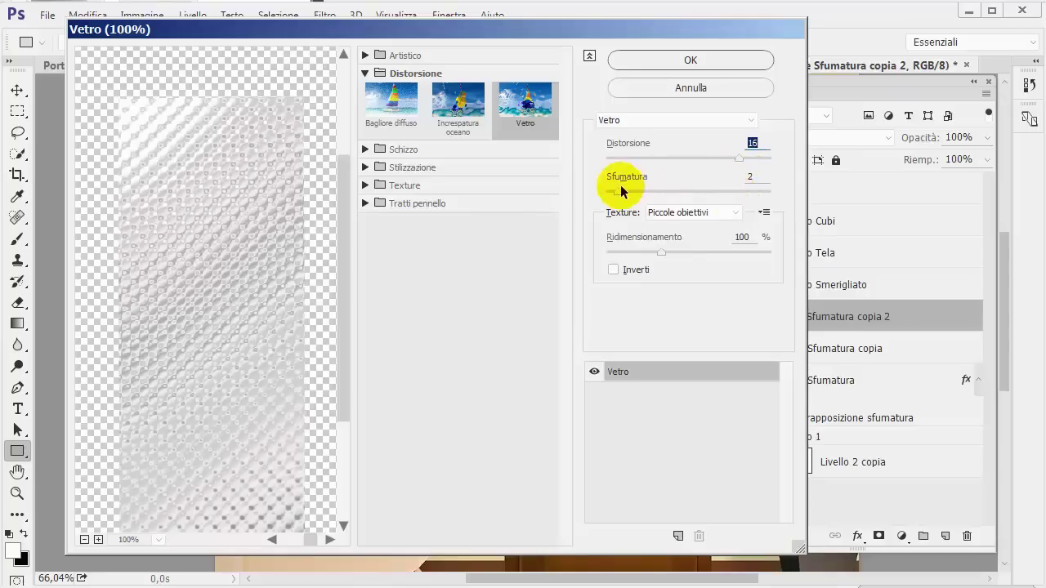
mouse_move(619, 193)
mouse_down()
mouse_move(626, 198)
mouse_move(611, 199)
mouse_up()
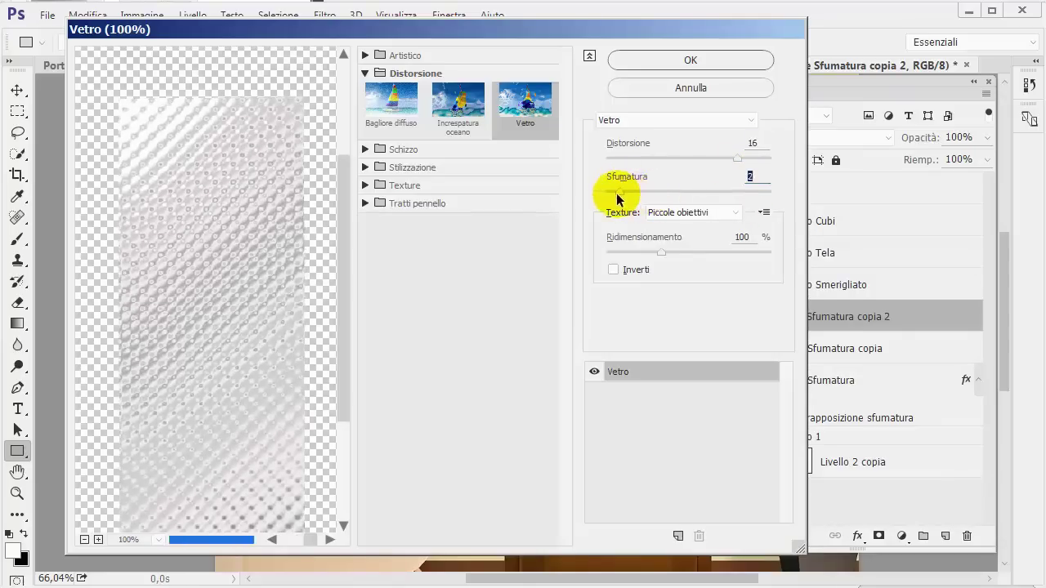
drag(661, 252, 604, 244)
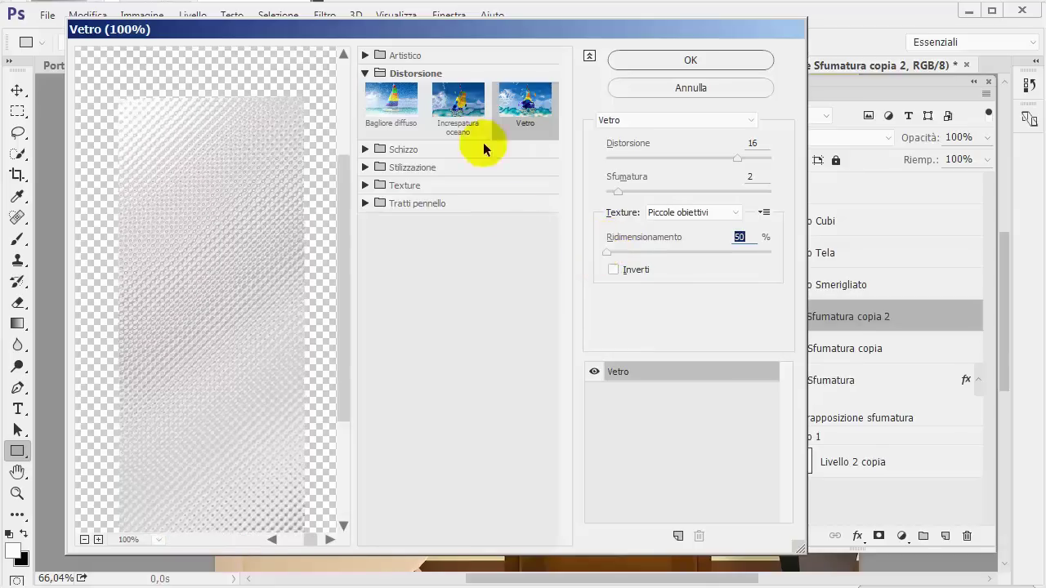
click(722, 61)
Rename the new small-lenses glass layer to 'Effetto Lenti'.
scroll(656, 316, up, 3)
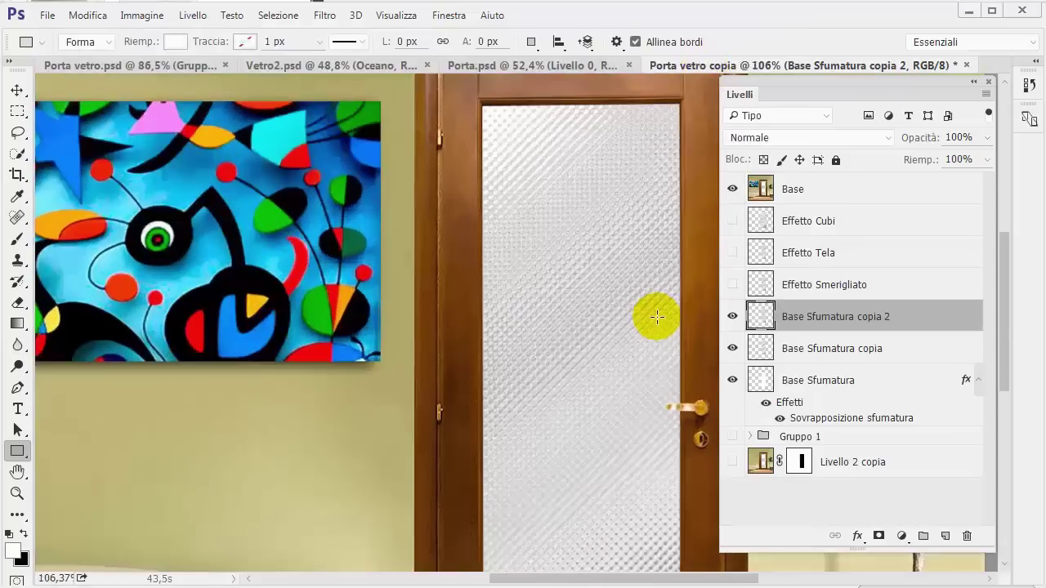
scroll(657, 317, up, 2)
scroll(656, 317, up, 2)
scroll(656, 316, down, 3)
scroll(657, 313, down, 3)
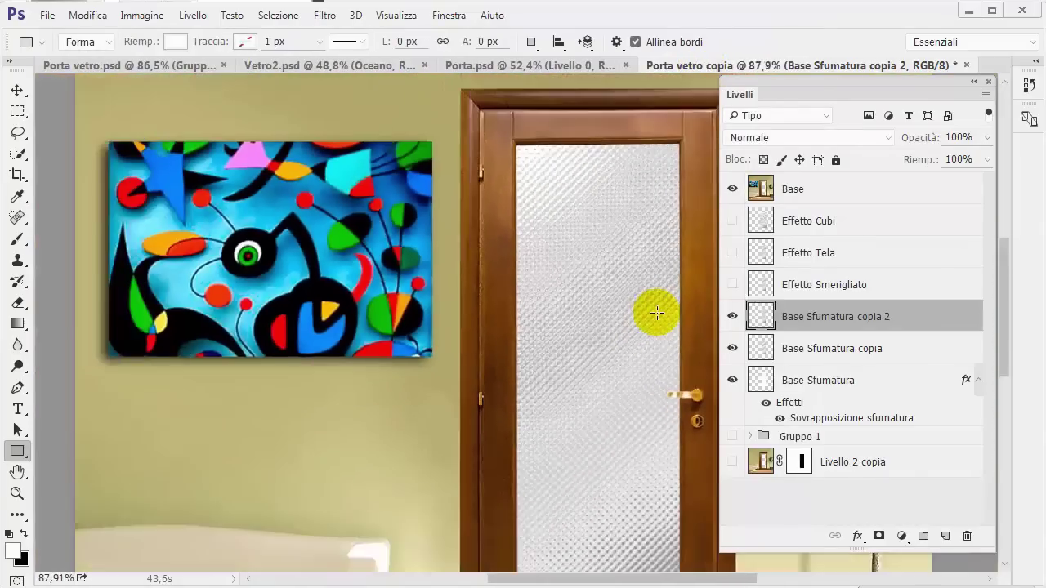
scroll(656, 313, down, 2)
scroll(656, 313, down, 2)
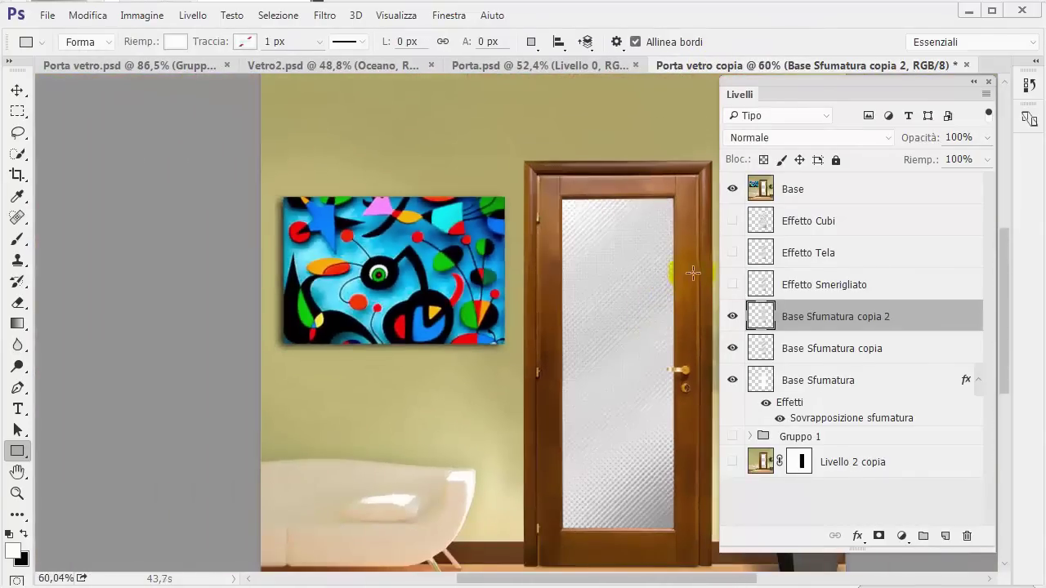
double_click(821, 317)
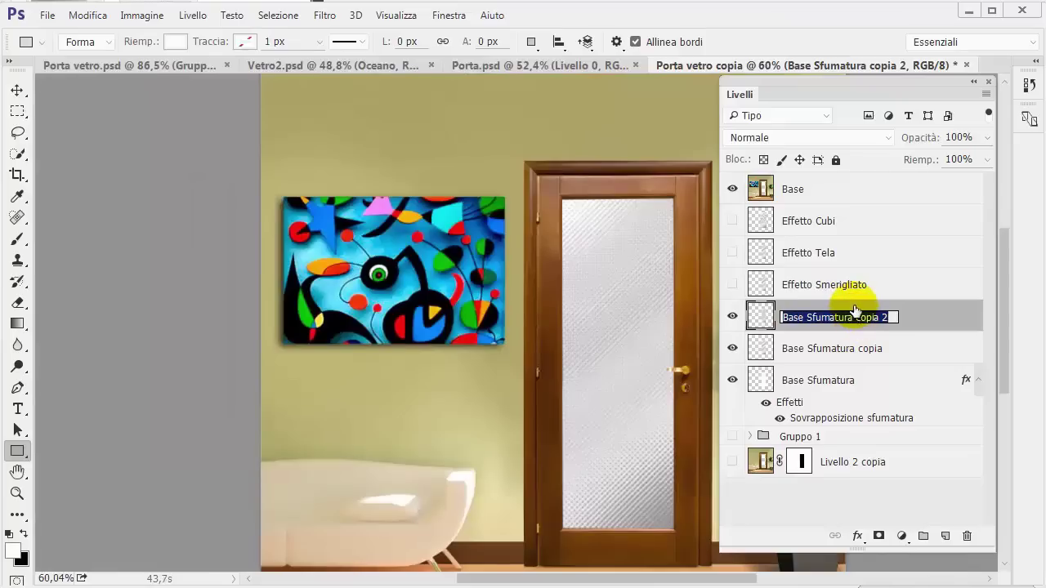
text(Effetto)
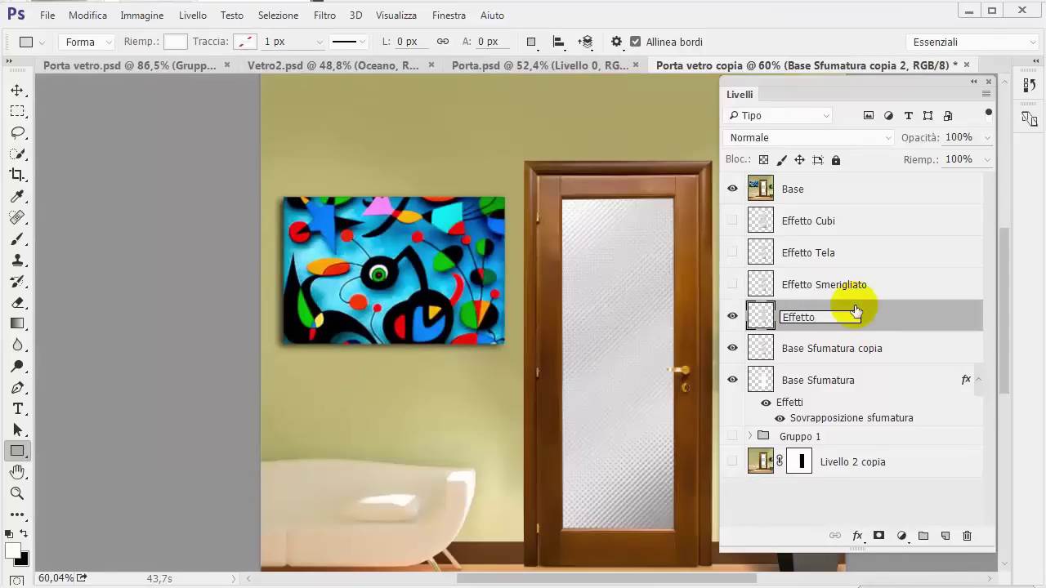
text( Len)
key(Return)
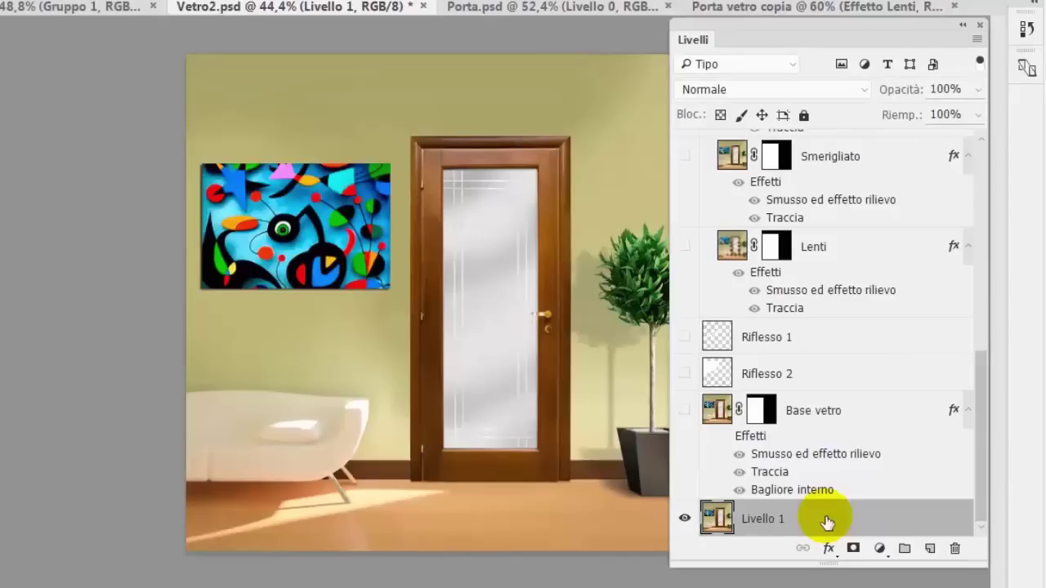
Duplicate Livello 1, mask the copy to the room's left side, hide Livello 1, then delete the copy.
key(ctrl+j)
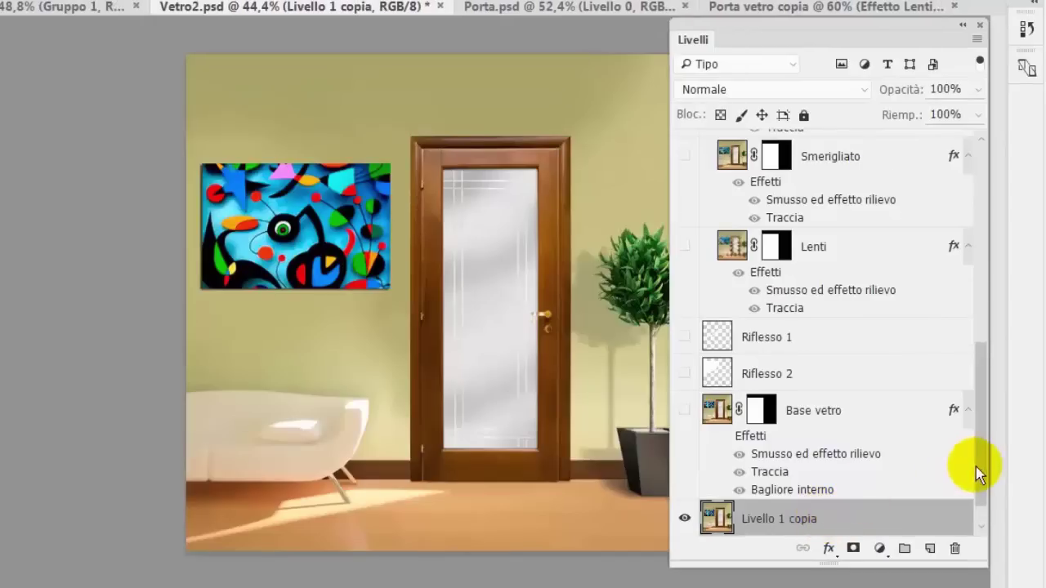
scroll(976, 467, down, 2)
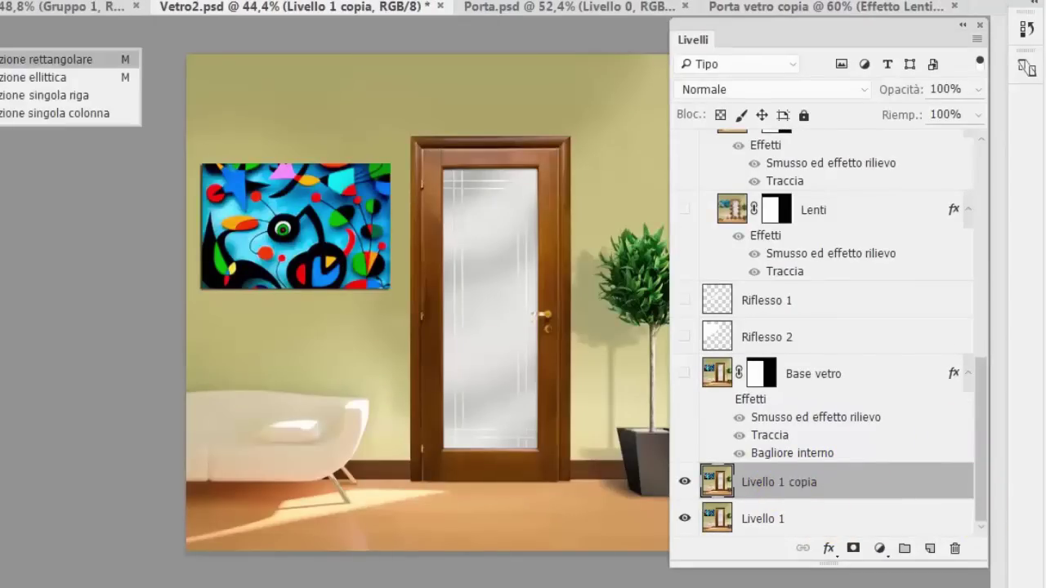
click(41, 51)
drag(187, 121, 448, 571)
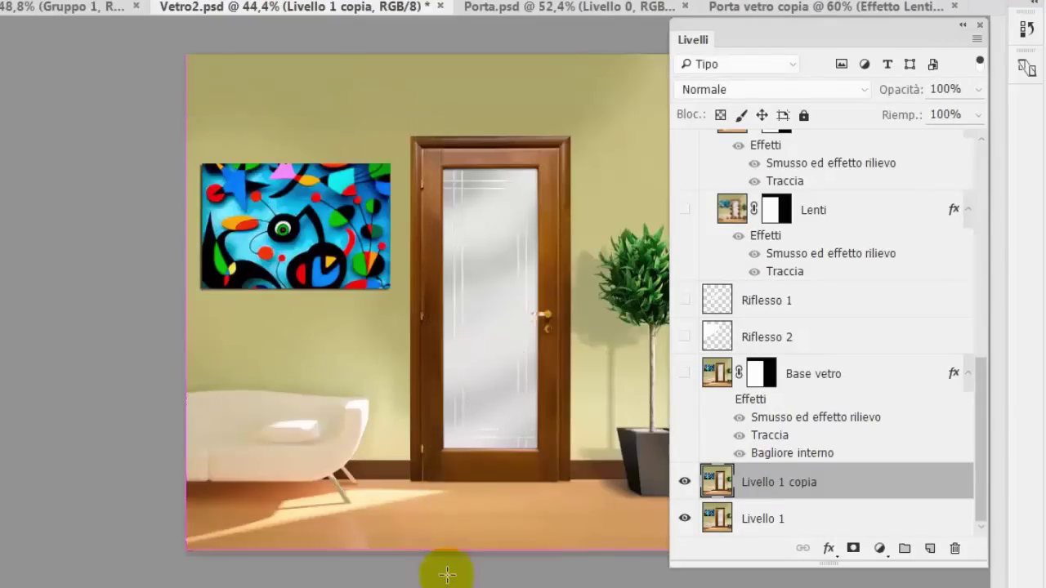
click(852, 549)
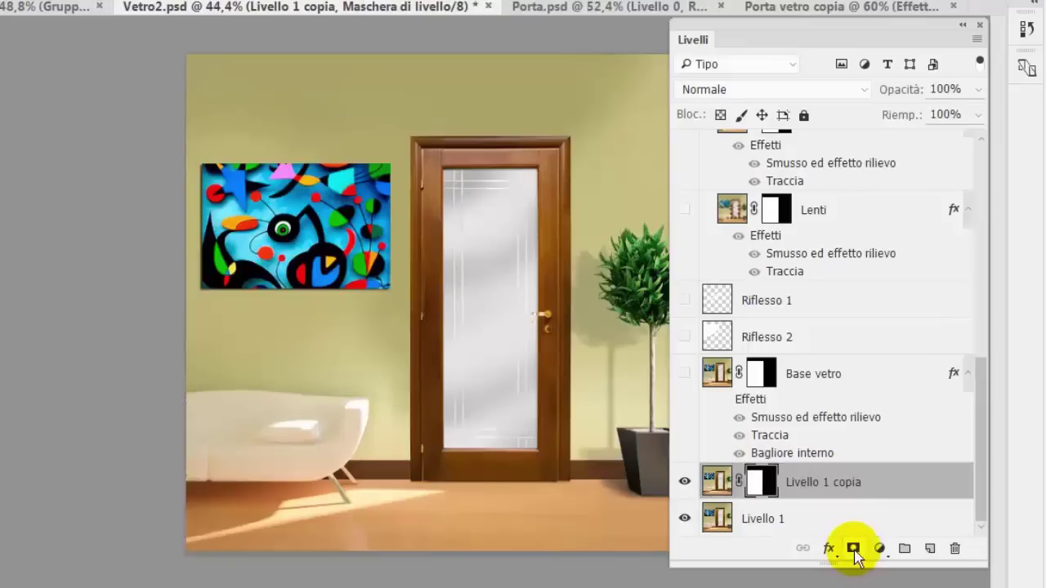
click(685, 519)
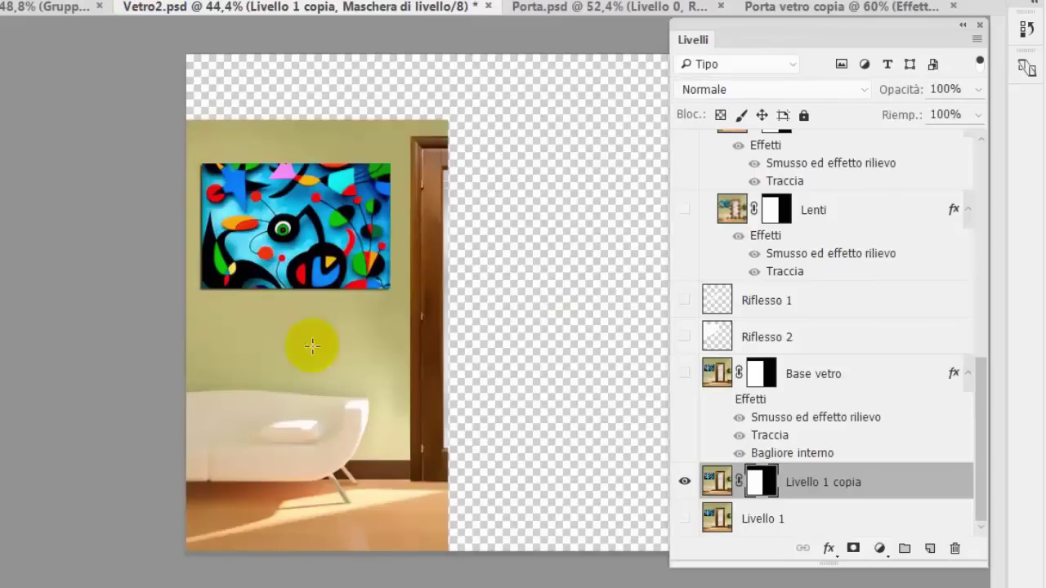
drag(910, 485, 952, 546)
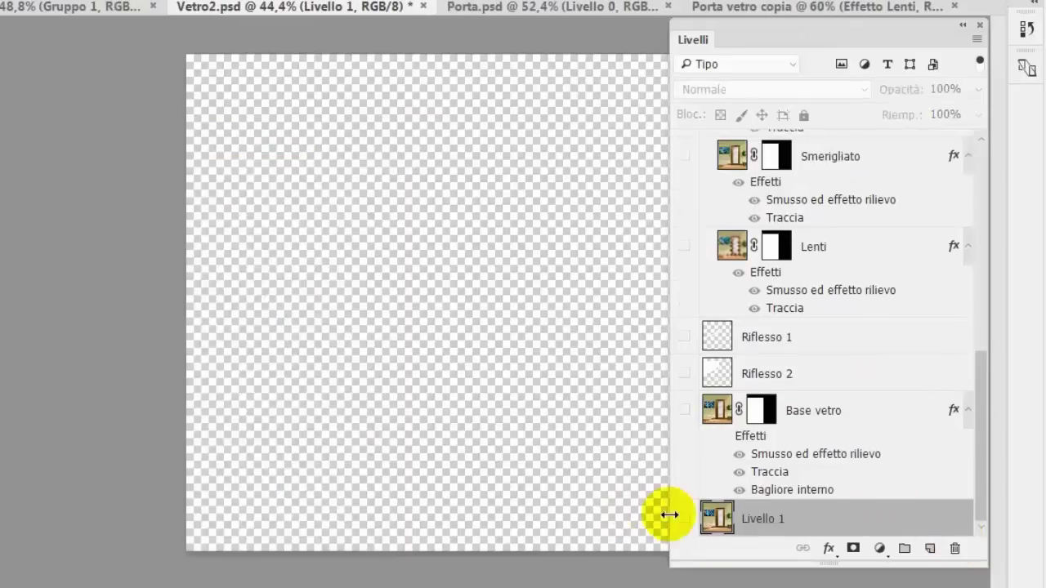
Show Livello 1, Base vetro with its effects, and the Gruppo 2 hanging rods.
click(684, 517)
click(685, 409)
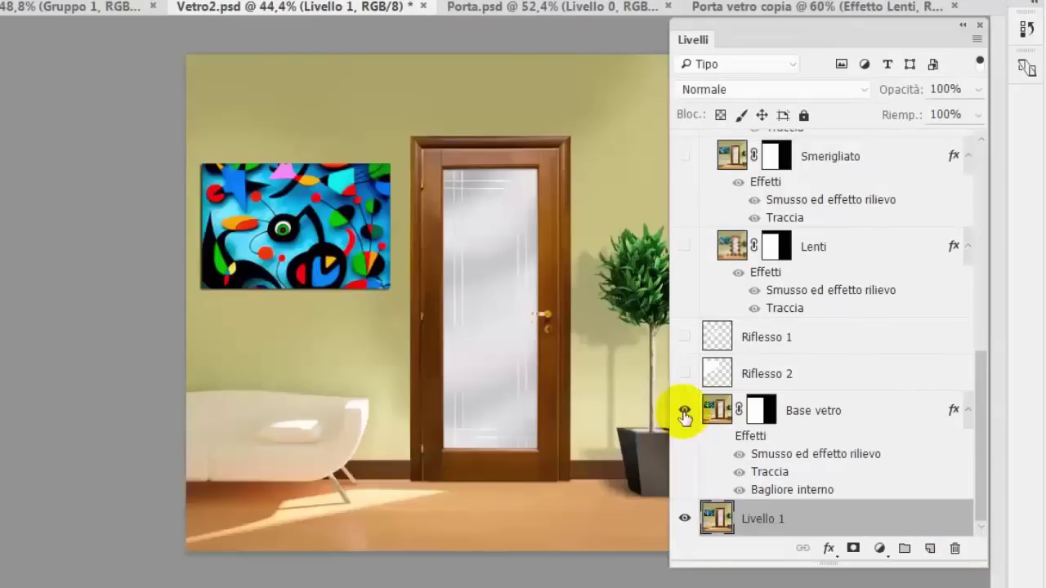
click(849, 413)
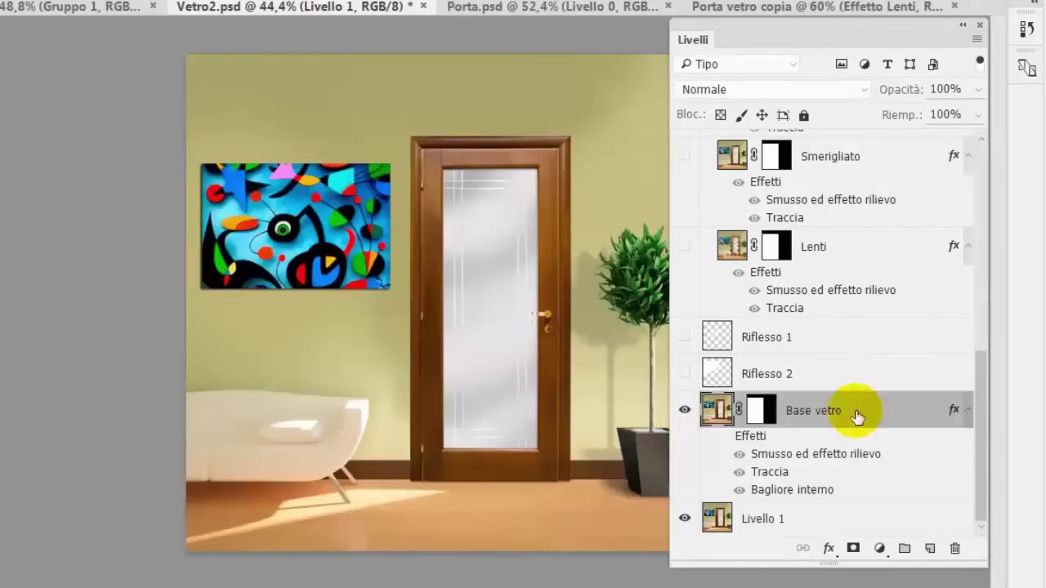
click(721, 439)
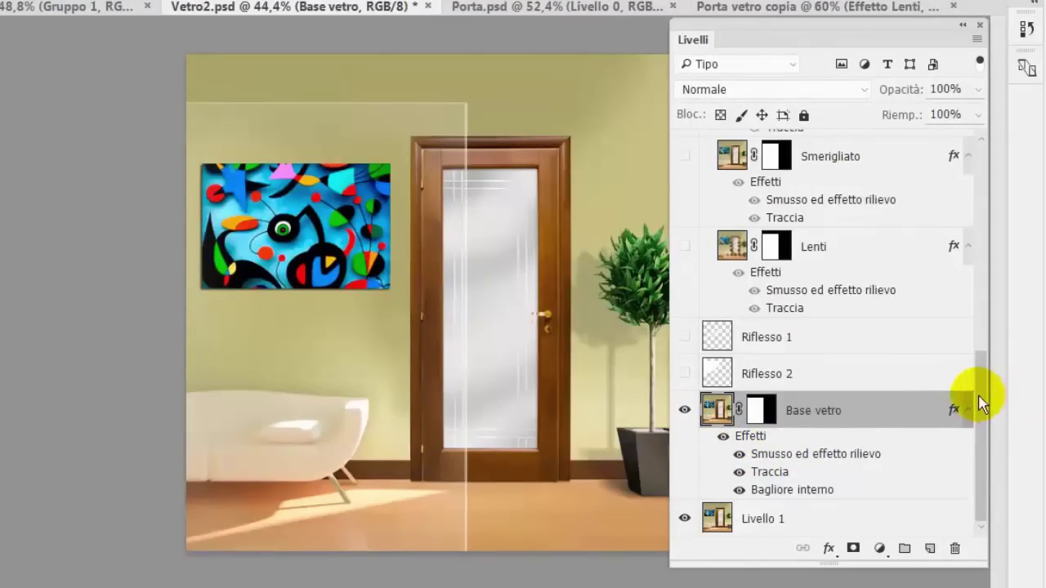
drag(980, 400, 978, 157)
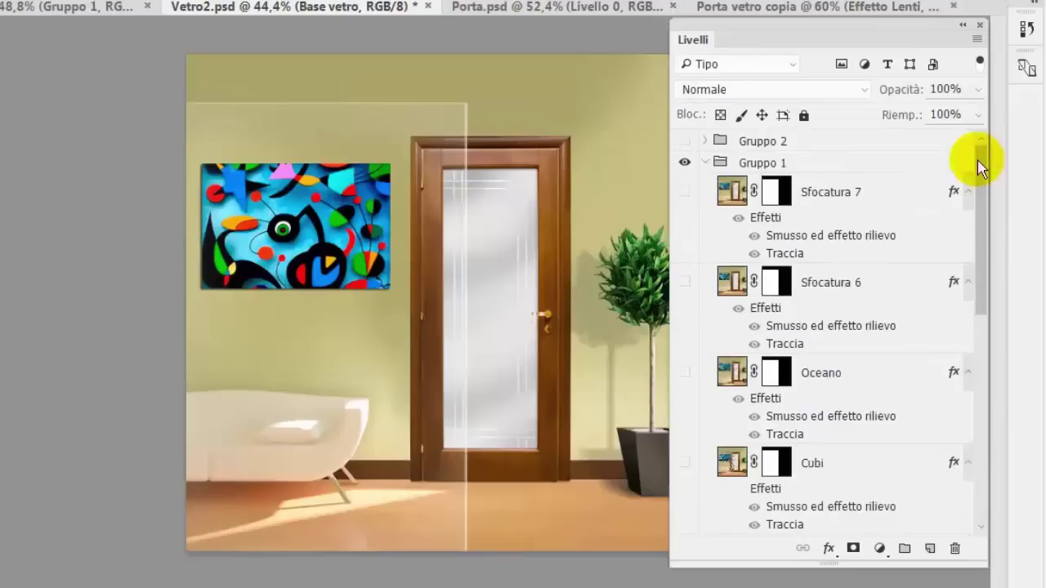
click(684, 142)
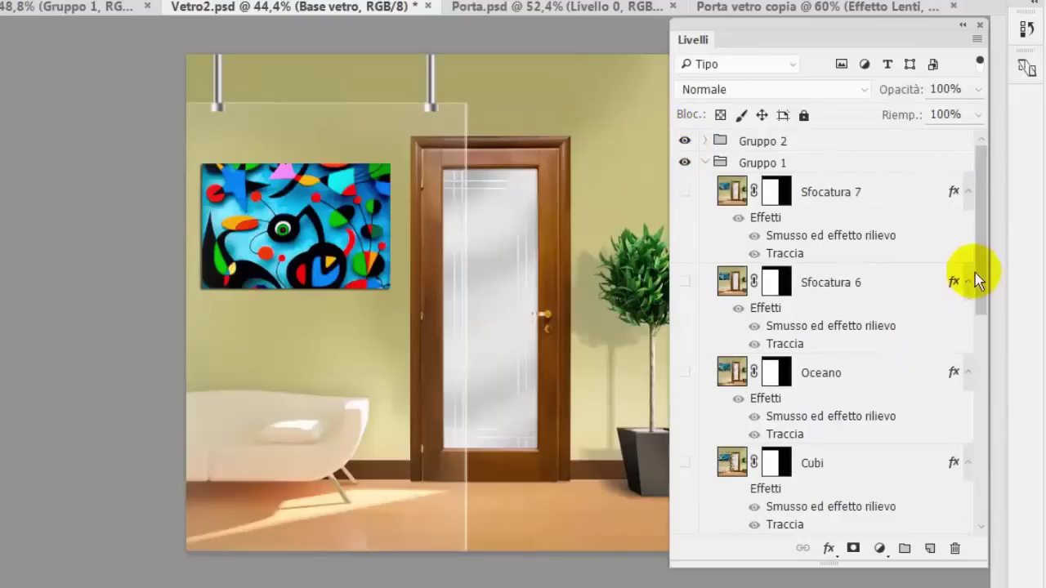
drag(978, 280, 980, 531)
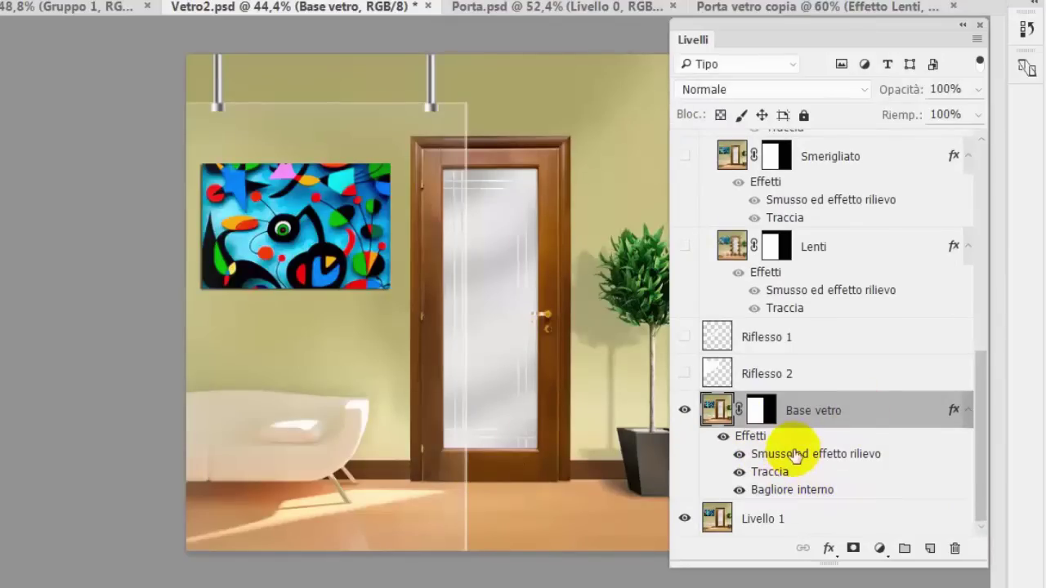
double_click(792, 459)
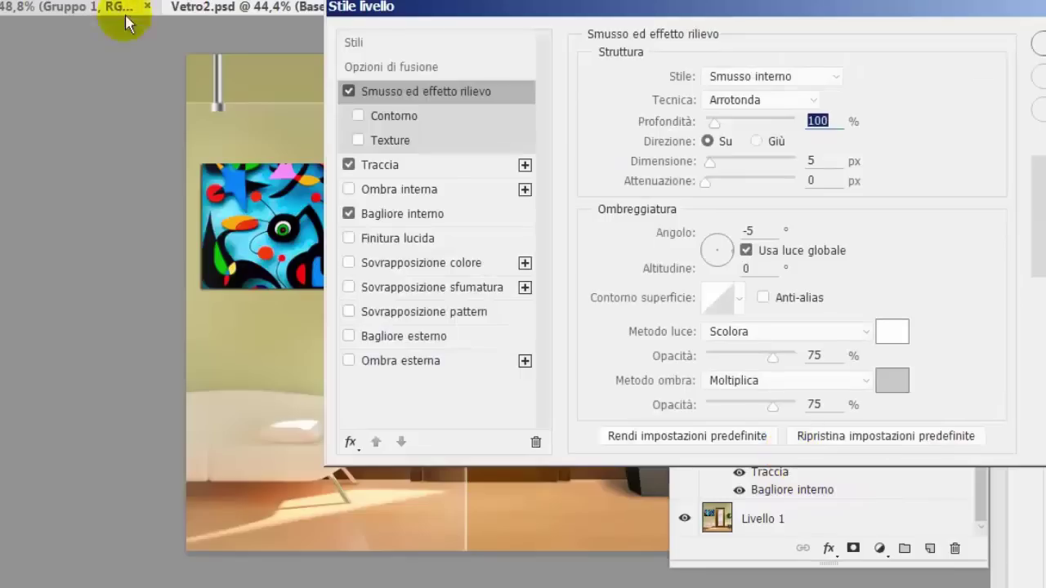
drag(677, 5, 431, 61)
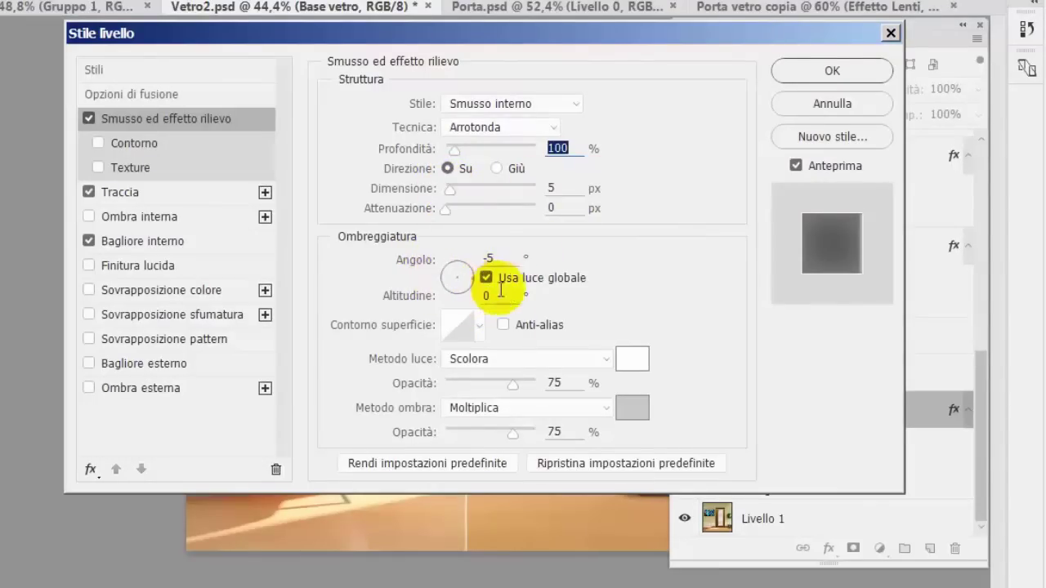
drag(361, 35, 576, 17)
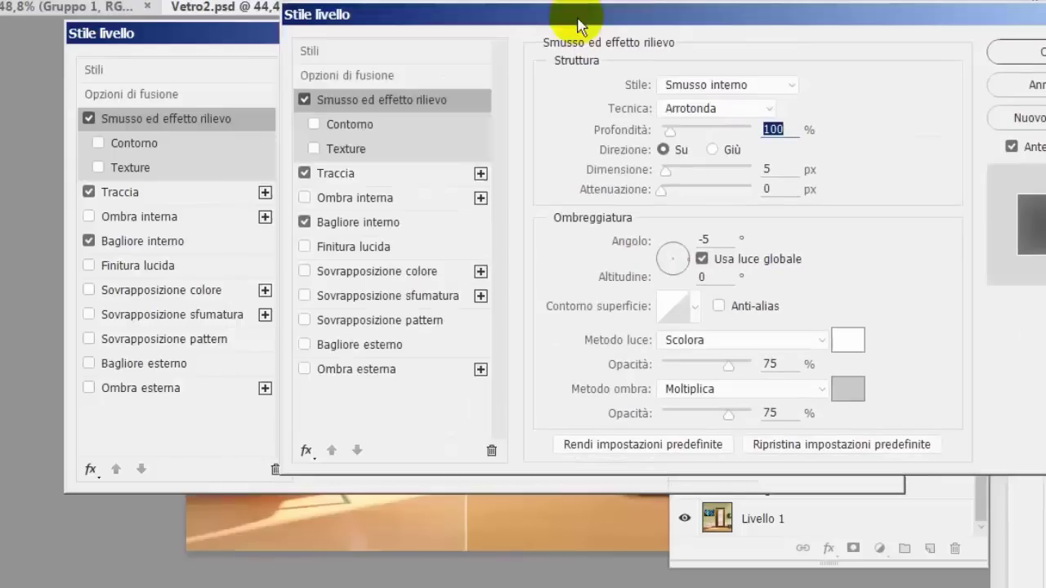
click(335, 173)
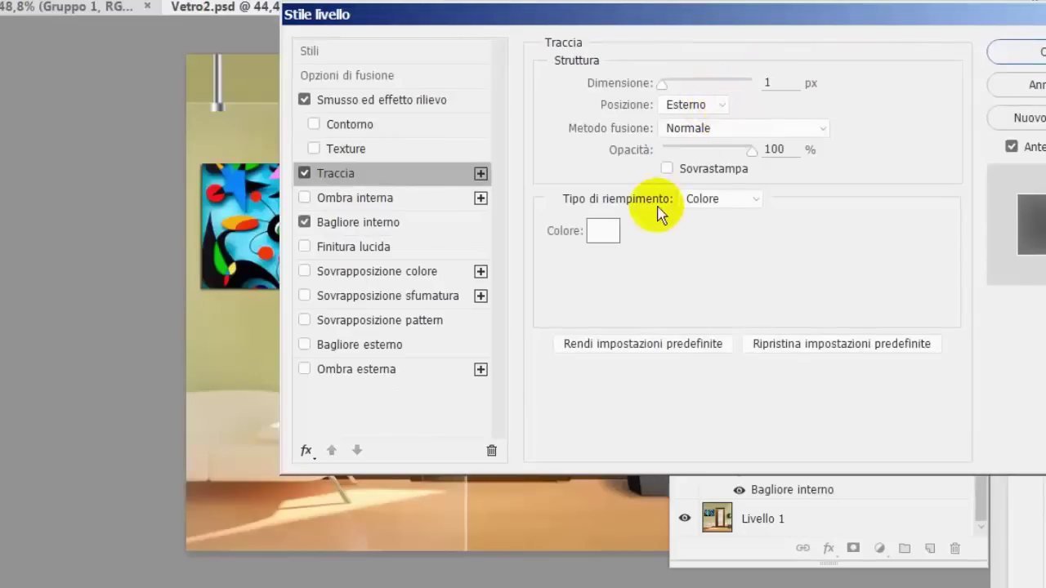
click(366, 227)
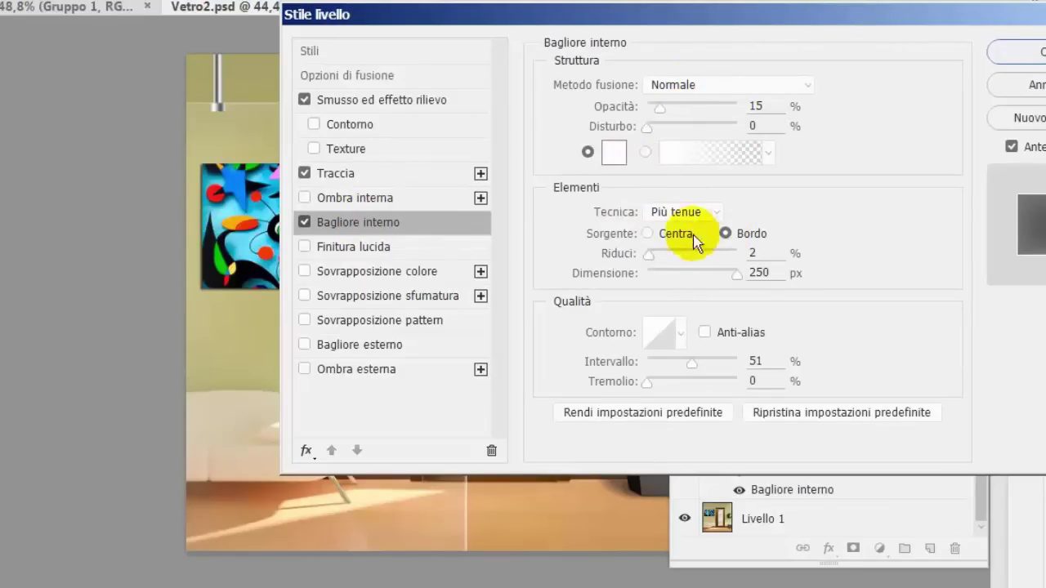
click(647, 234)
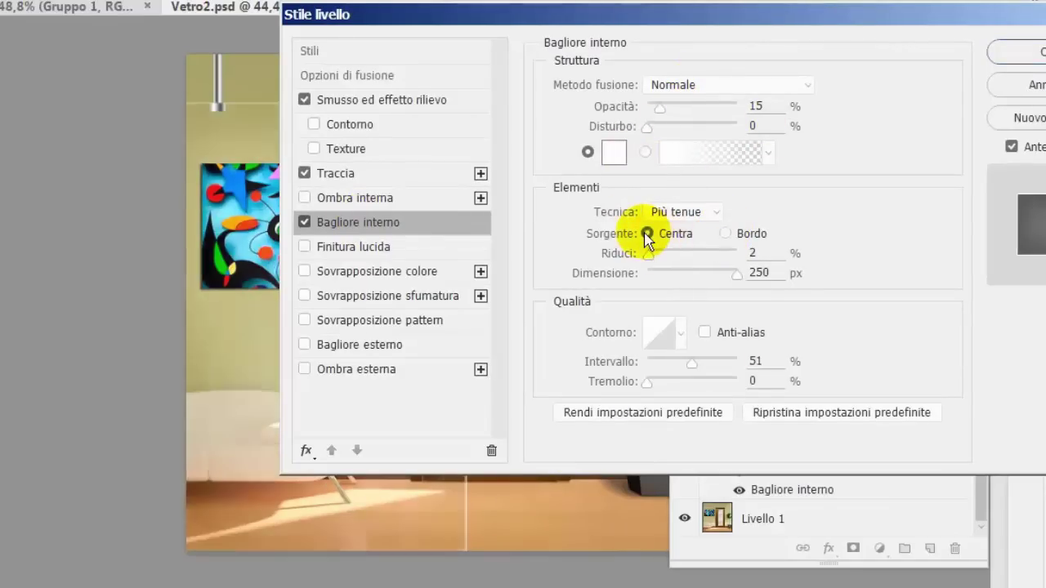
click(725, 234)
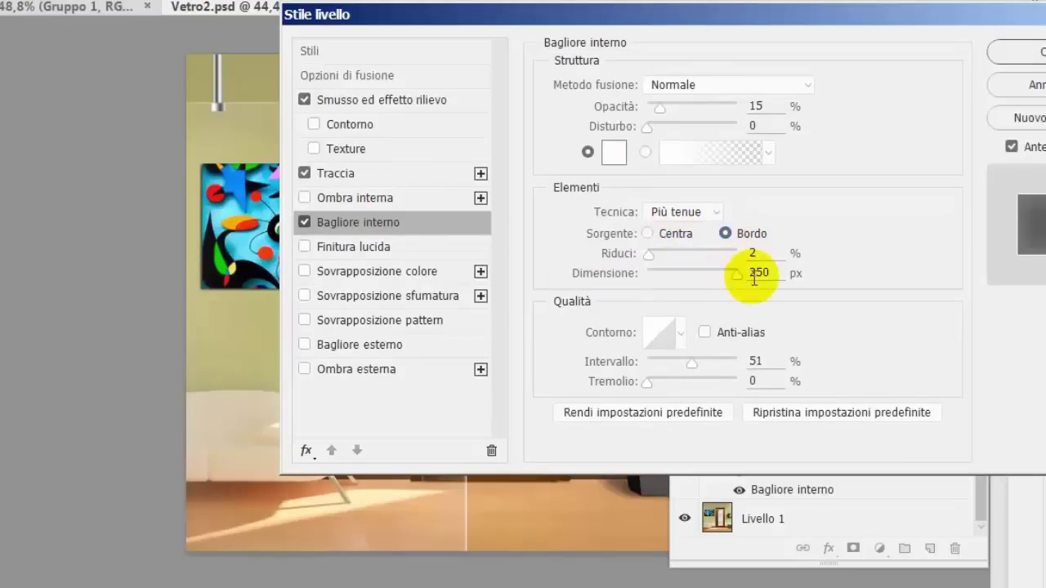
click(1027, 52)
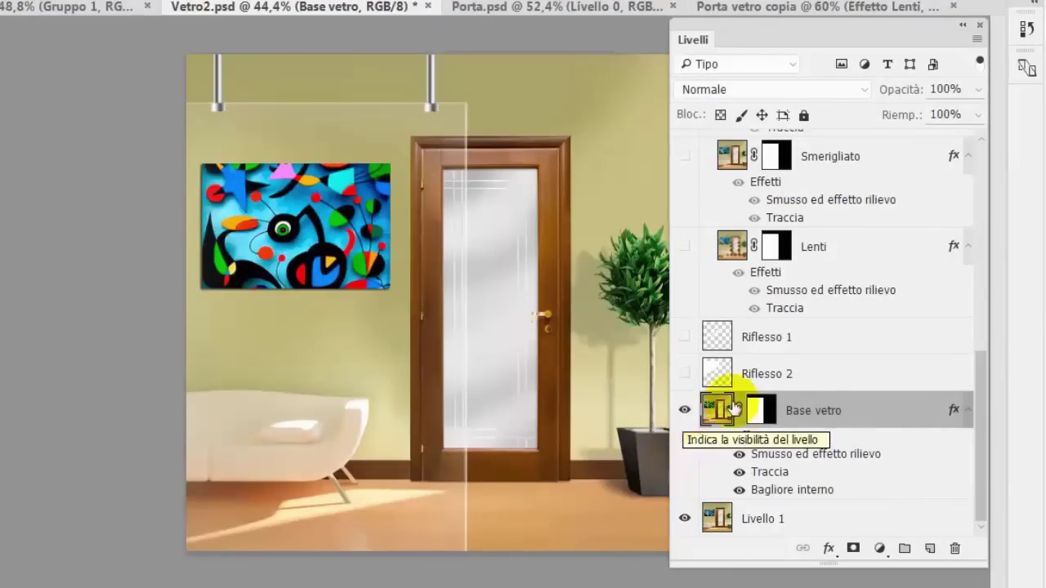
Turn on the Lenti, Smerigliato, Tela and Cubi glass layers in turn to compare textures.
drag(983, 421, 972, 363)
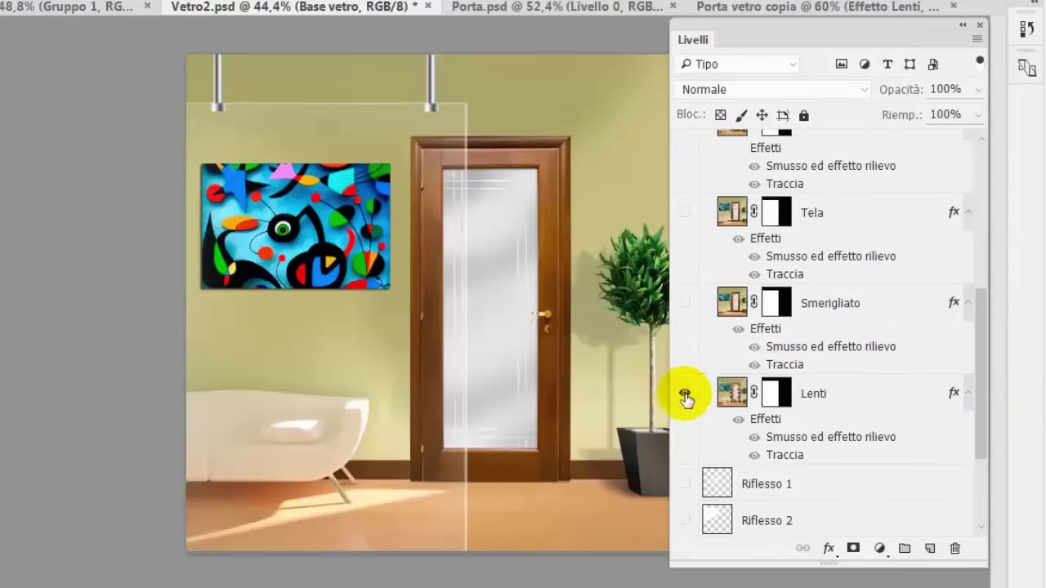
click(684, 396)
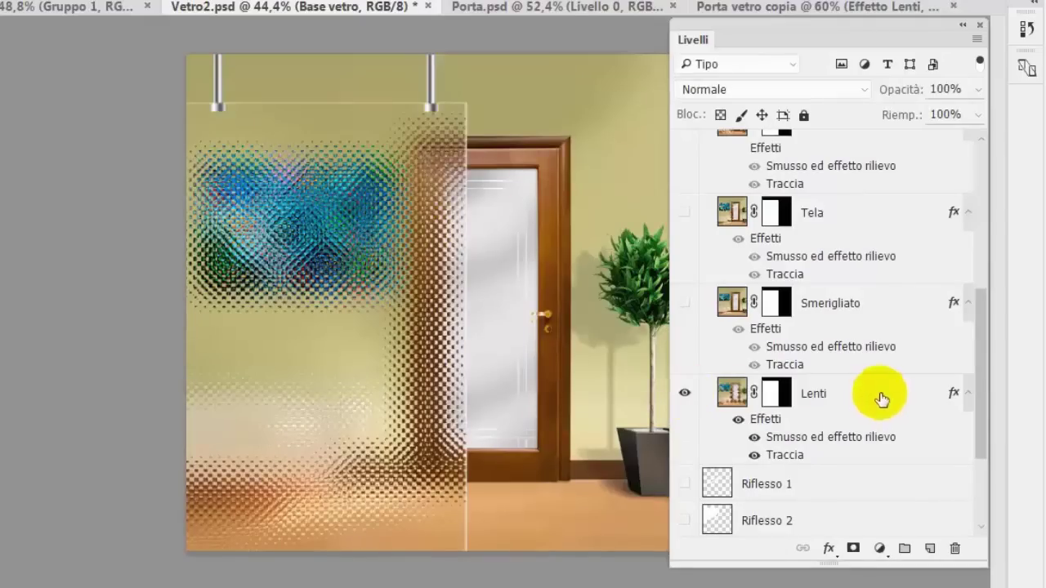
click(685, 304)
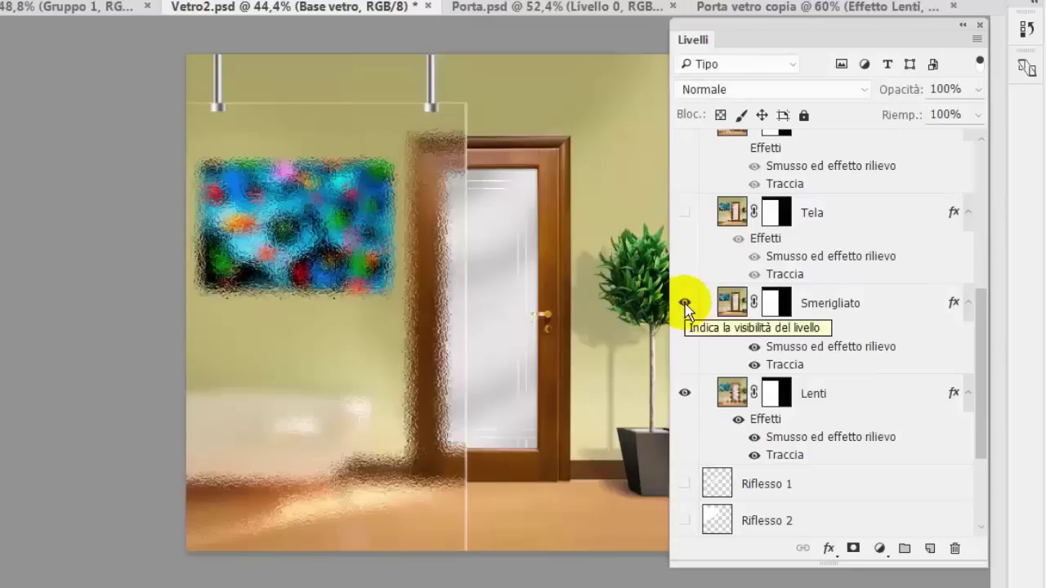
scroll(684, 304, up, 2)
click(685, 277)
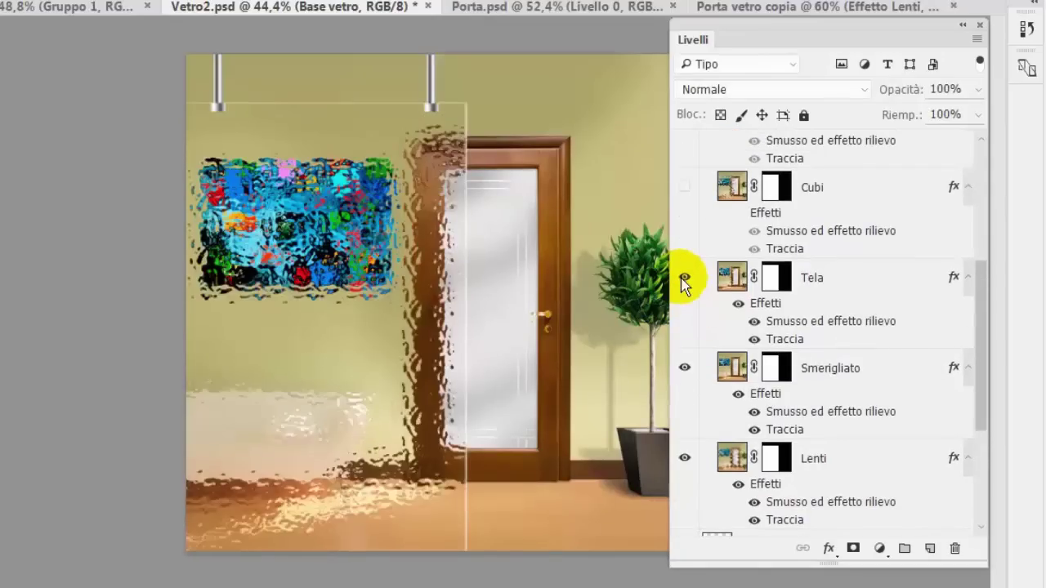
scroll(685, 281, up, 1)
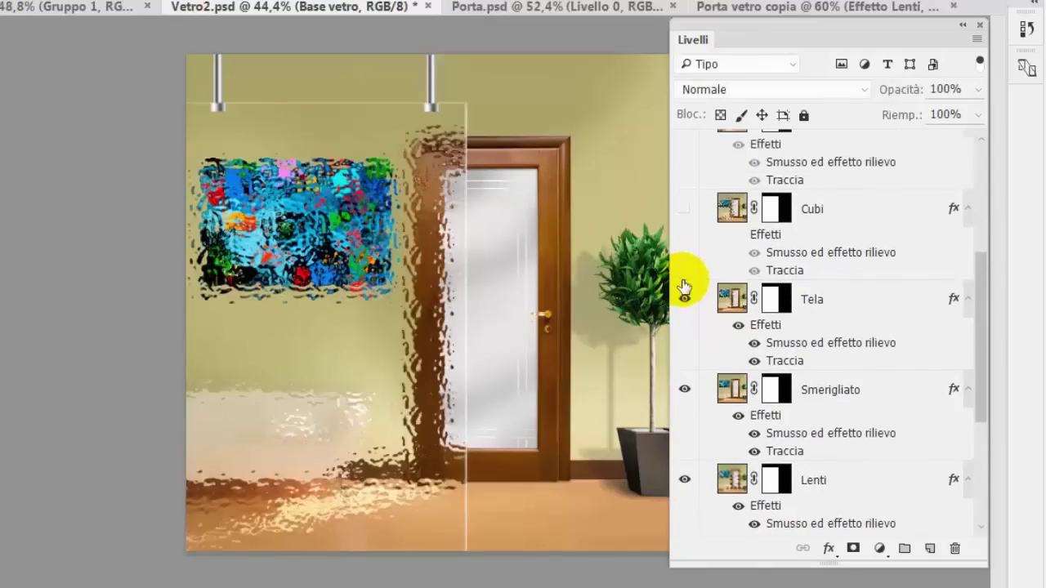
scroll(685, 287, up, 1)
click(685, 231)
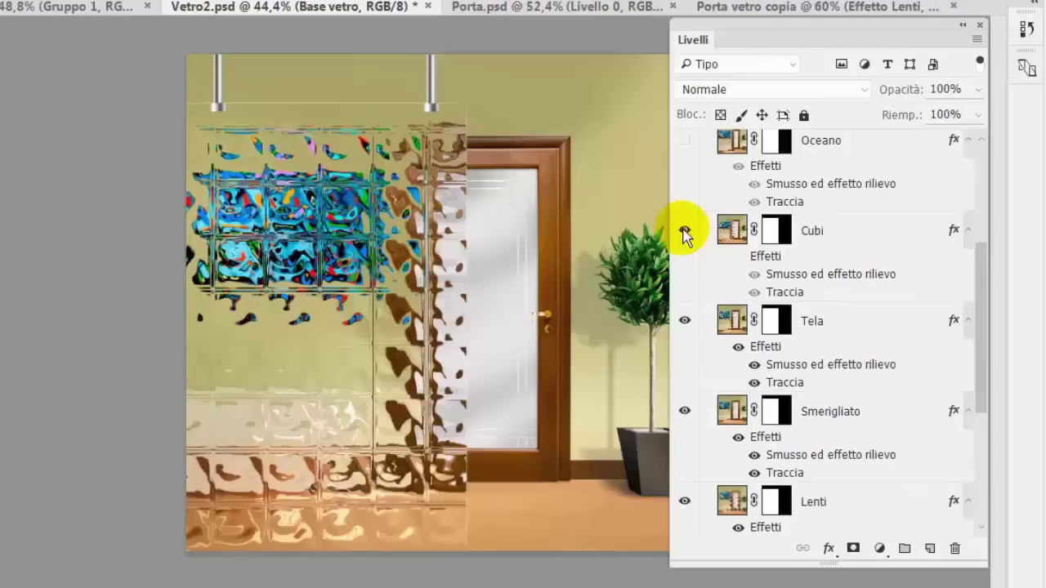
Scroll the Layers panel back to the plain-glass Base vetro copia layer.
scroll(695, 256, down, 1)
scroll(696, 260, down, 5)
scroll(695, 262, up, 2)
scroll(700, 261, up, 1)
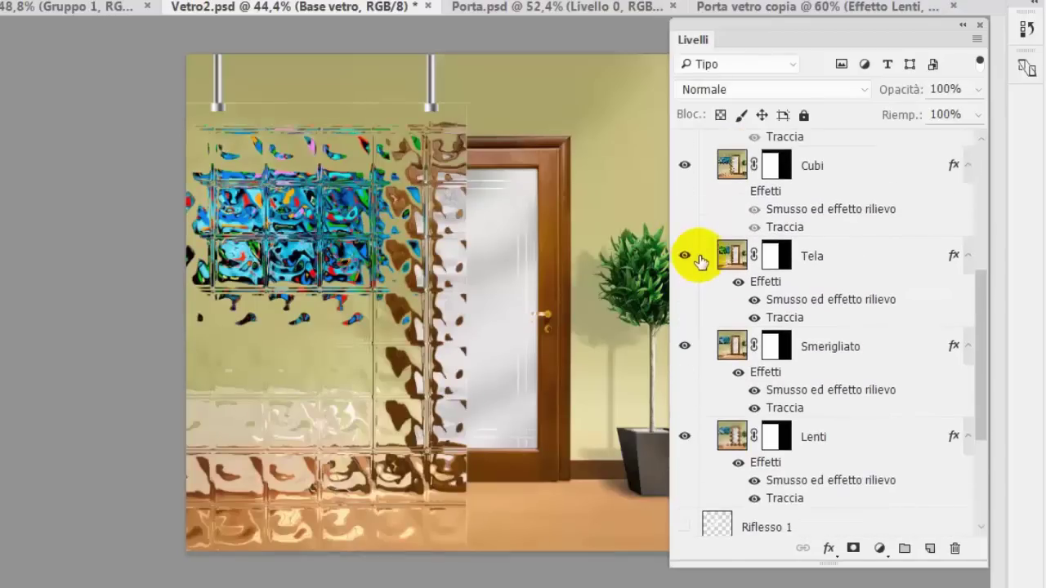
scroll(700, 261, up, 3)
scroll(700, 262, up, 1)
scroll(701, 262, up, 2)
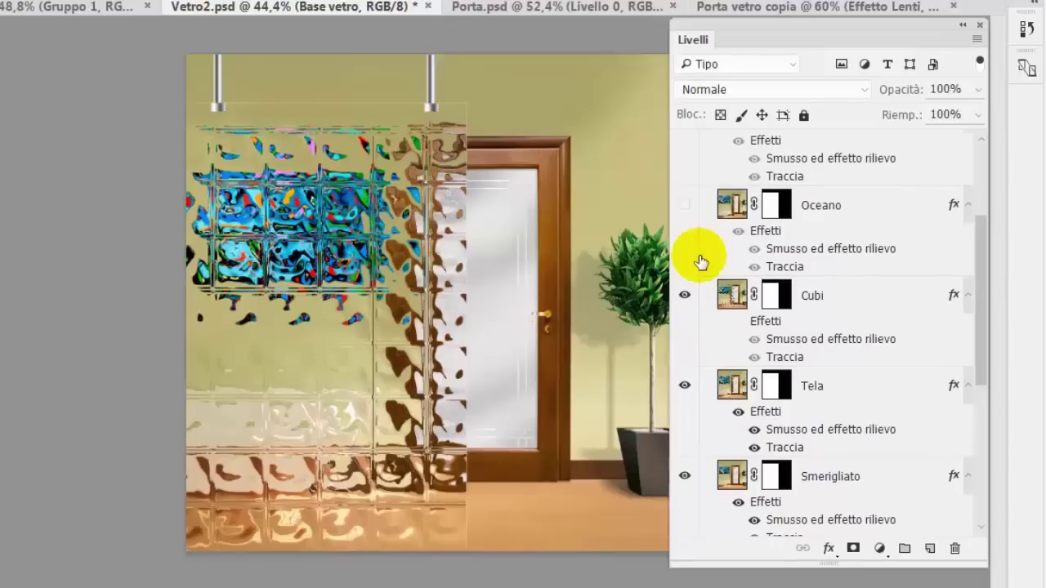
scroll(701, 262, up, 1)
scroll(701, 261, up, 1)
scroll(701, 262, up, 1)
scroll(701, 262, up, 1)
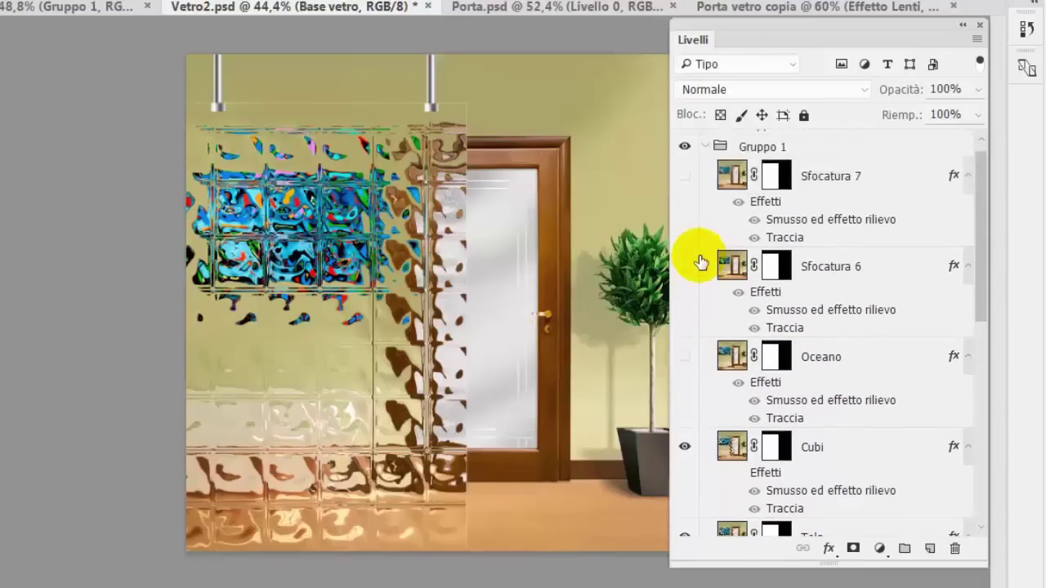
scroll(701, 262, down, 1)
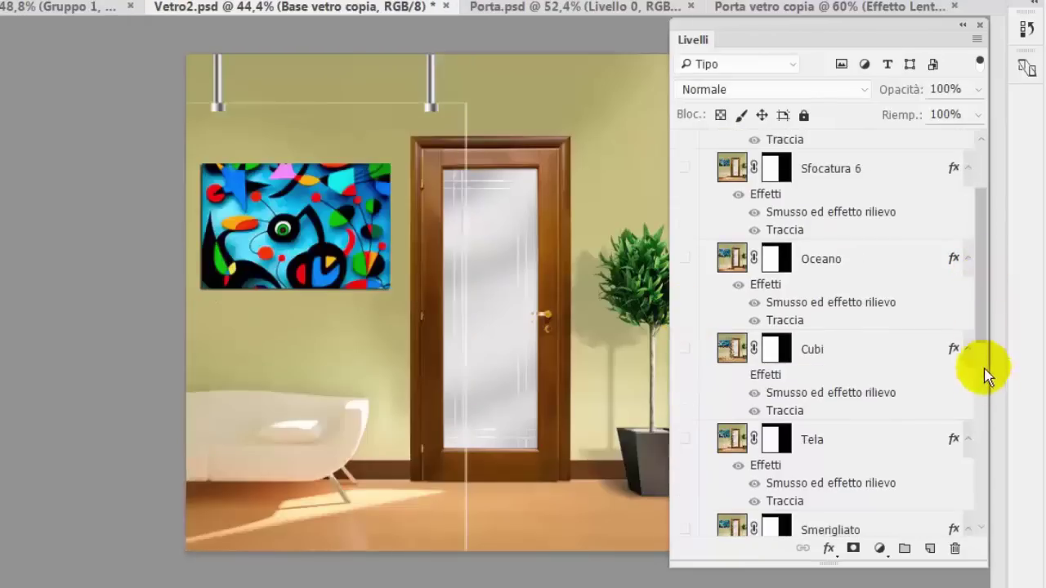
scroll(983, 339, down, 1)
drag(983, 339, 981, 514)
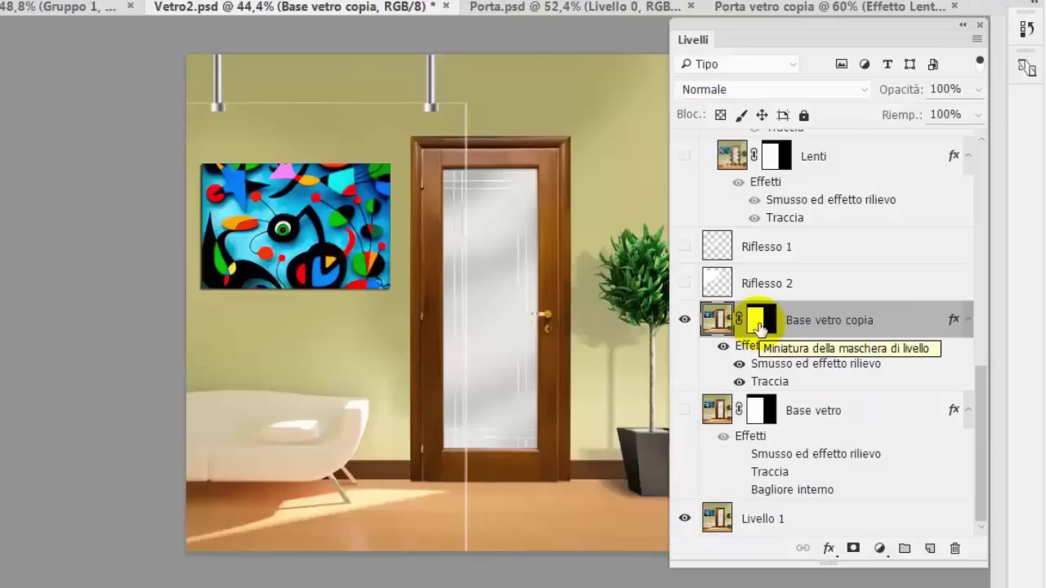
Load the Base vetro copia glass panel mask as a selection and open the Filter Gallery.
mouse_move(759, 327)
mouse_down()
mouse_move(326, 343)
mouse_move(253, 9)
mouse_up()
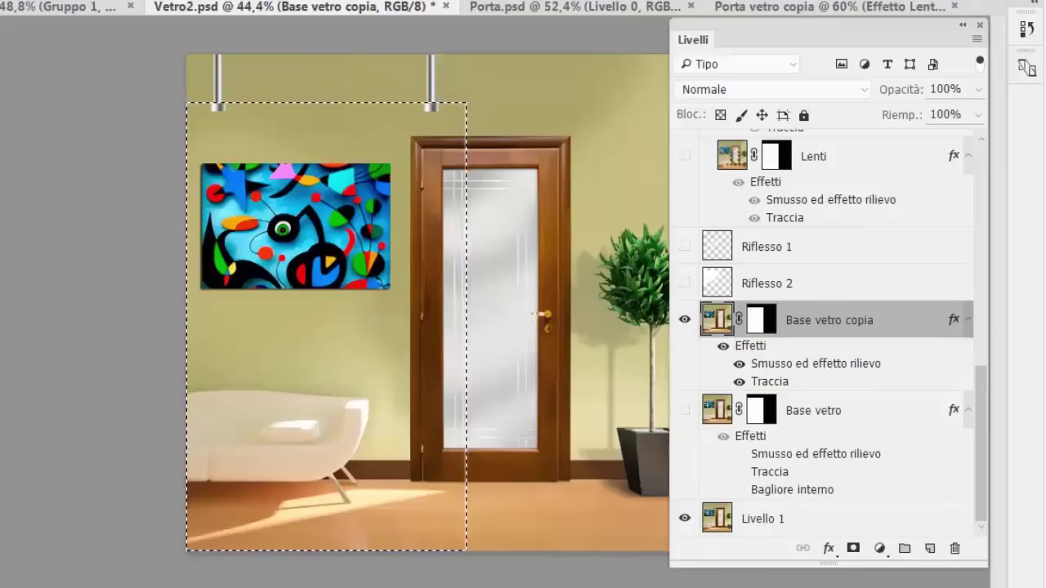
click(245, 0)
click(243, 32)
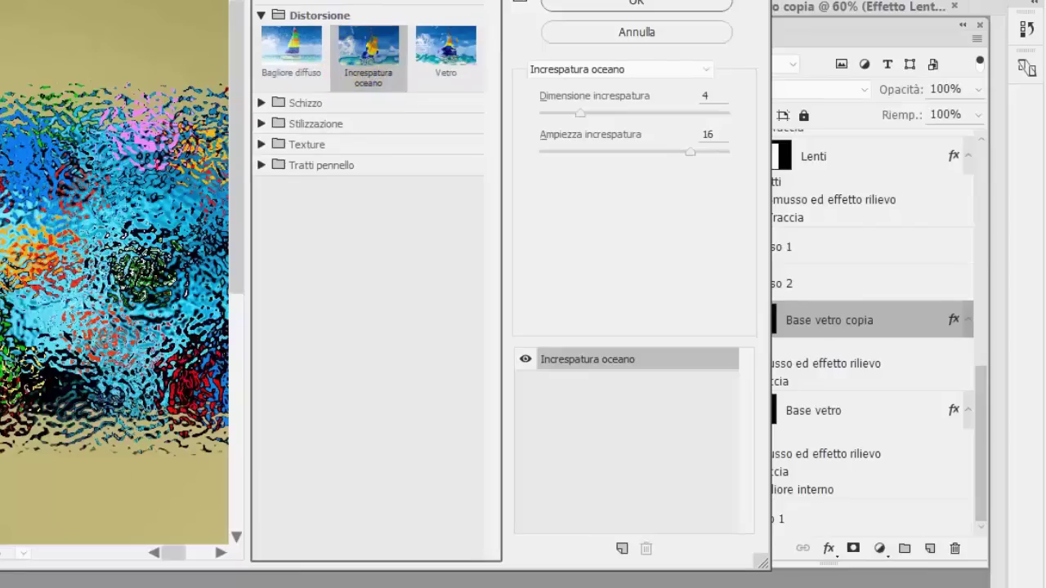
Zoom the preview out and apply Increspatura oceano with size 4 and amplitude 16.
key(ctrl+minus)
key(ctrl+minus)
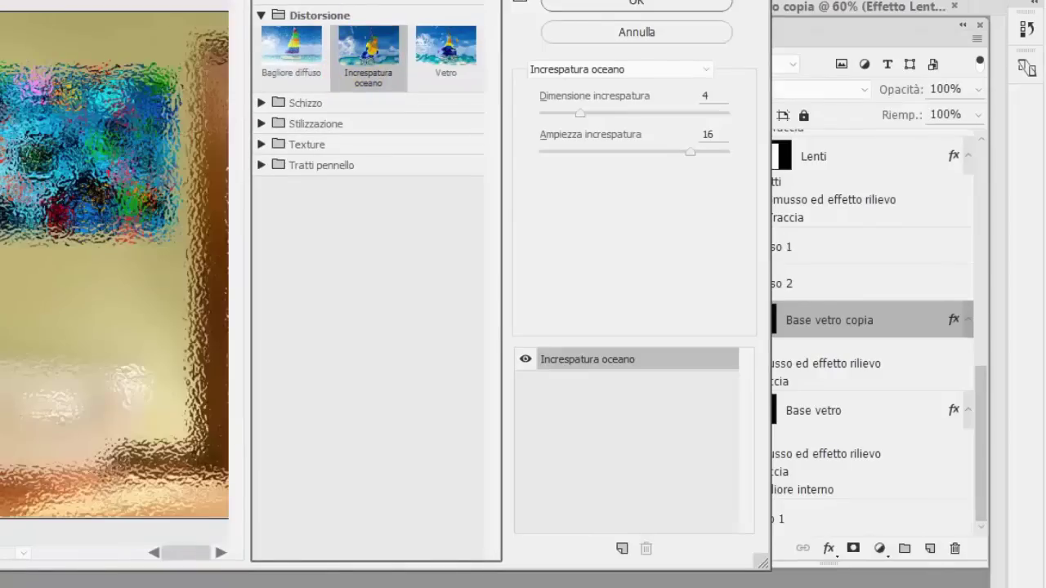
key(ctrl+minus)
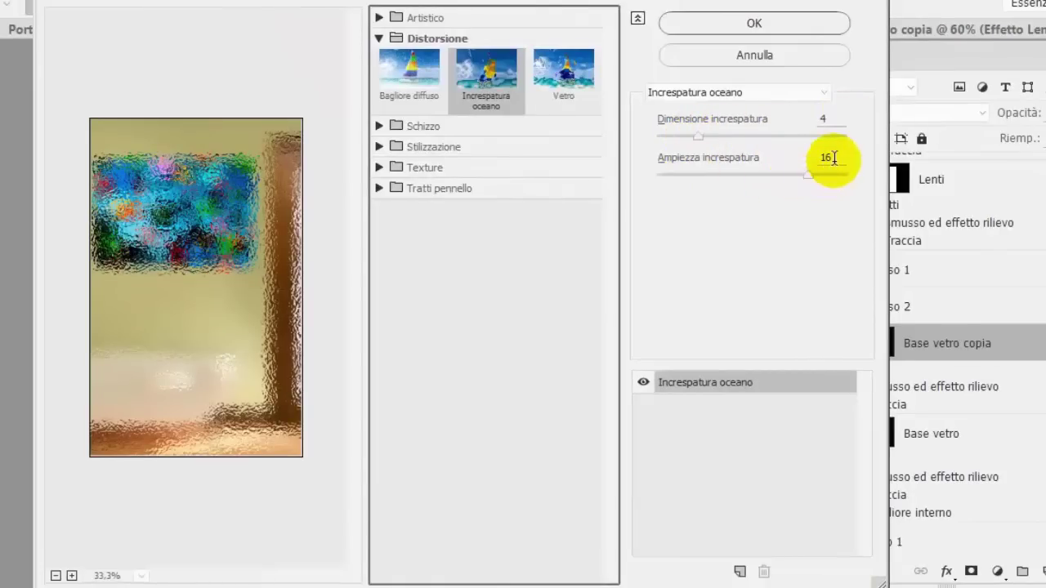
click(708, 20)
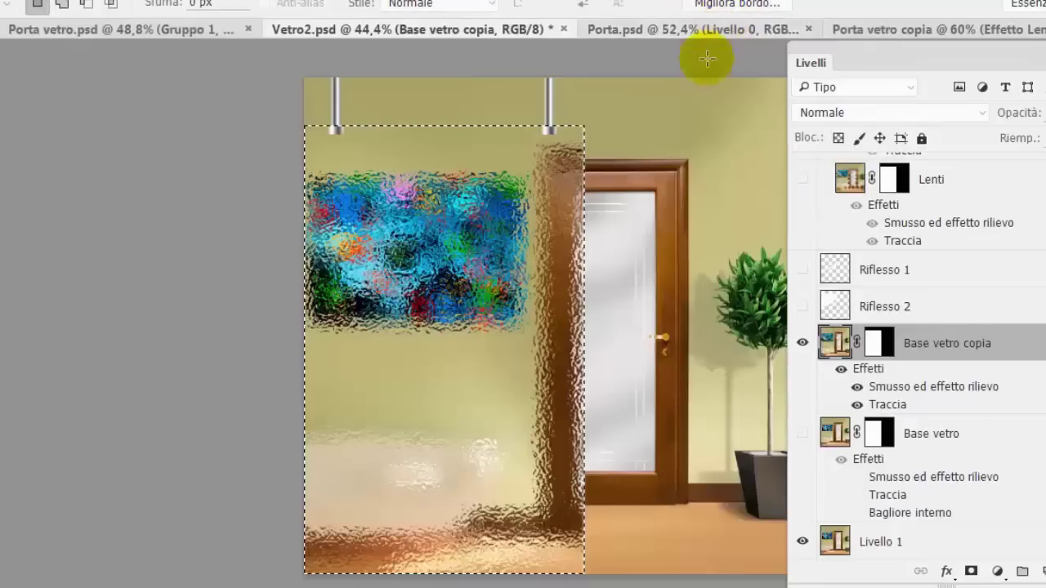
Deselect the glass panel and undo the ocean ripple distortion.
click(282, 0)
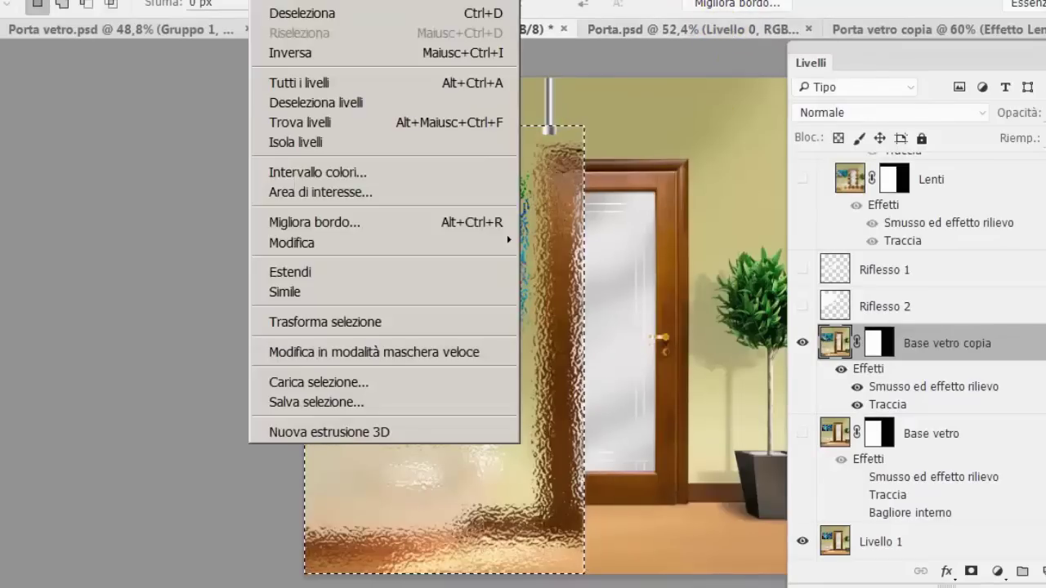
click(282, 13)
scroll(648, 254, down, 3)
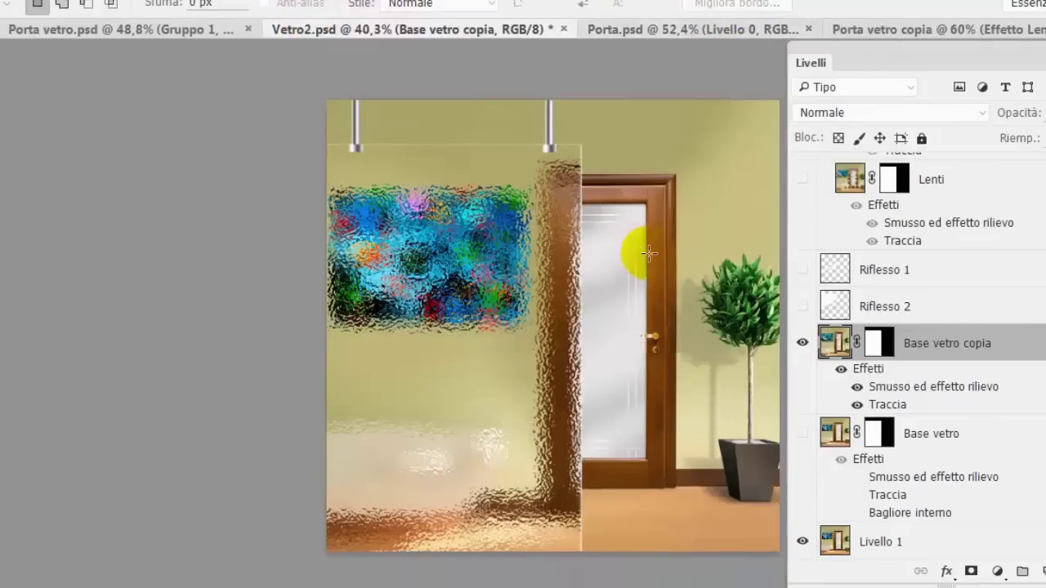
scroll(648, 253, up, 1)
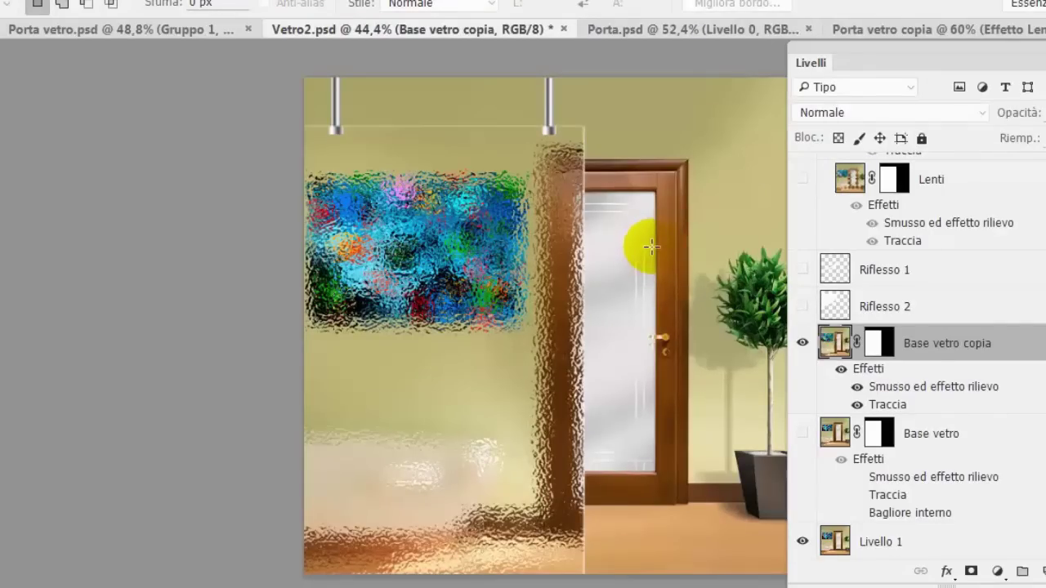
Load the Base vetro copia mask as a selection and target the layer's pixels.
ctrl+click(880, 342)
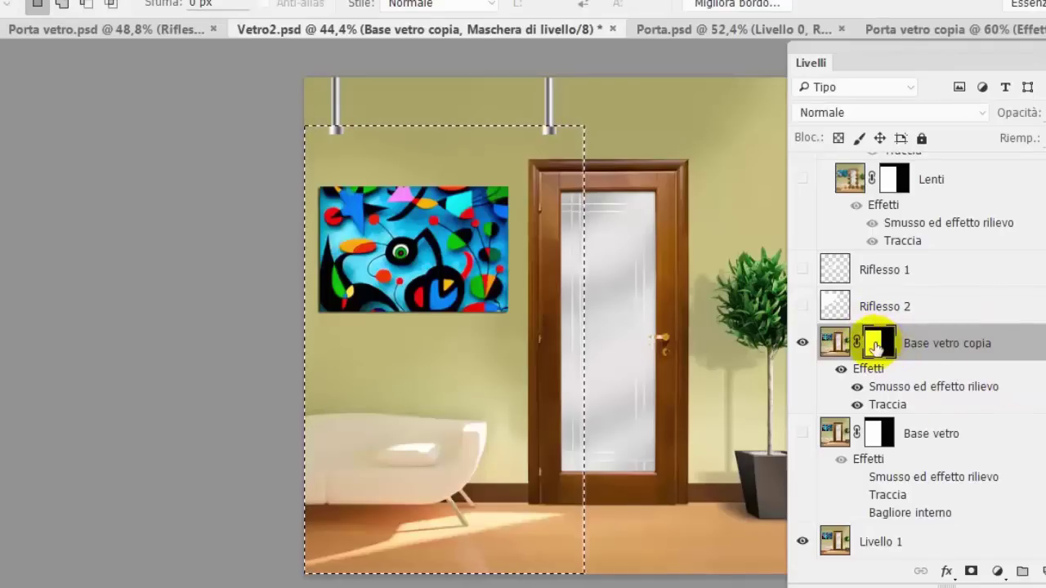
click(835, 343)
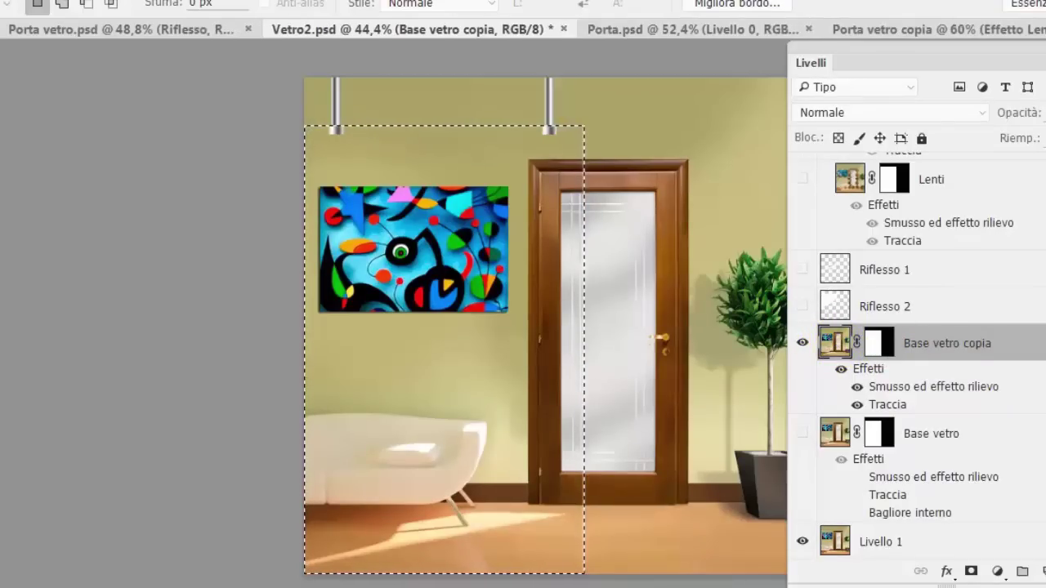
click(340, 0)
mouse_move(383, 361)
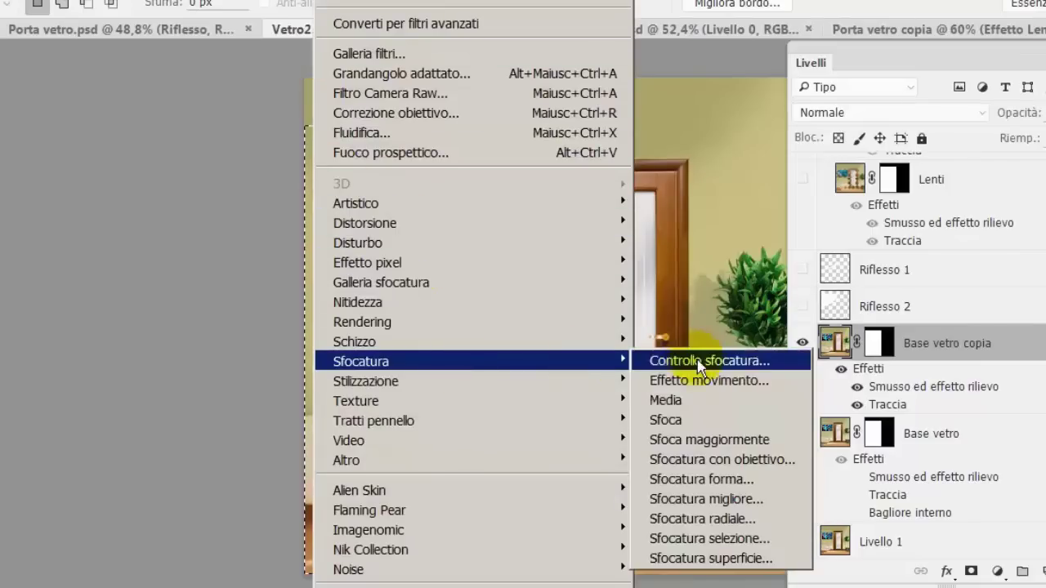
Give Base vetro copia a Lens Blur of radius 82 with monochromatic noise, then deselect.
click(678, 459)
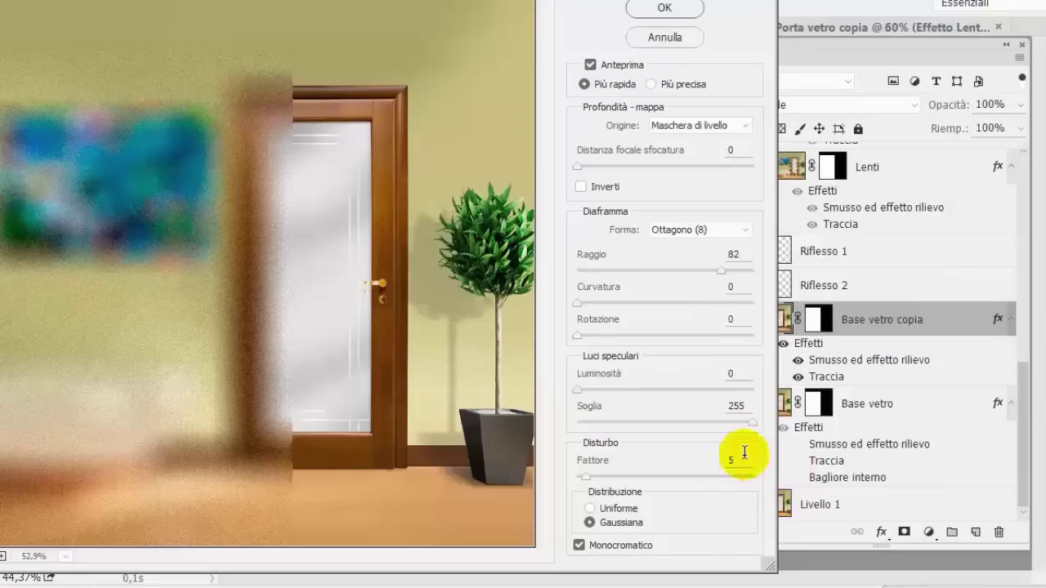
click(579, 545)
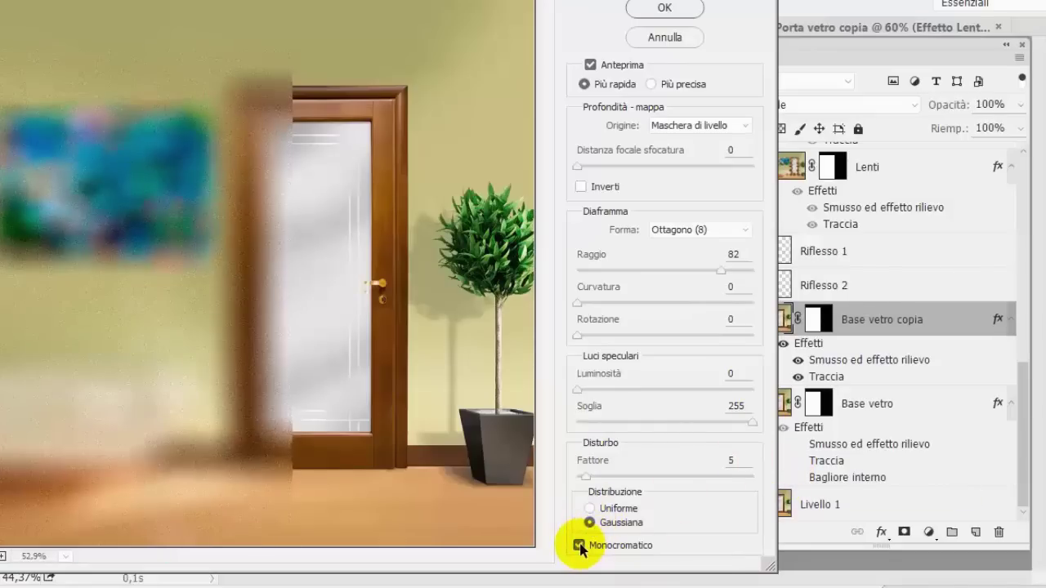
click(579, 545)
click(663, 8)
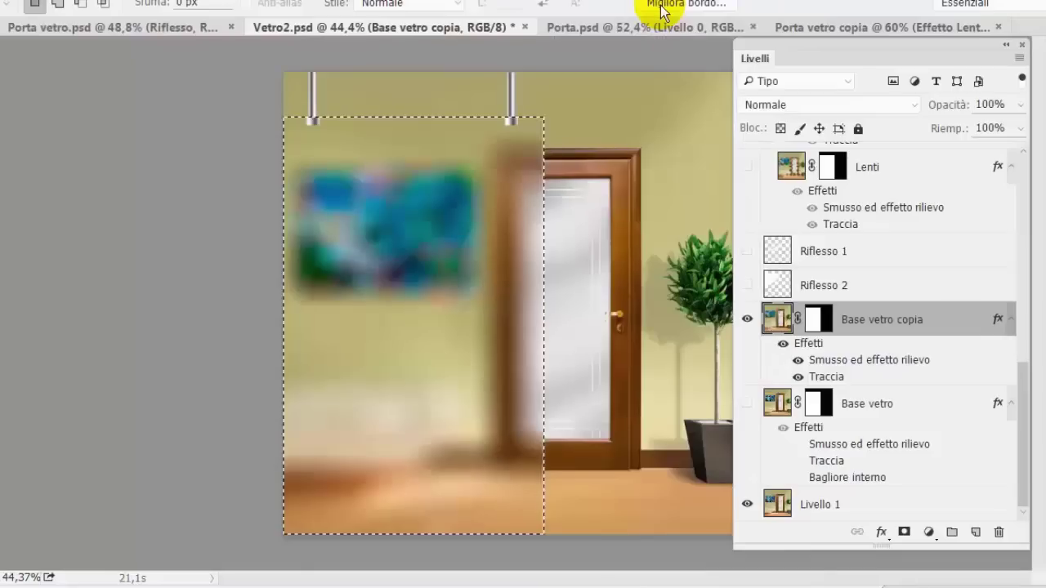
click(245, 2)
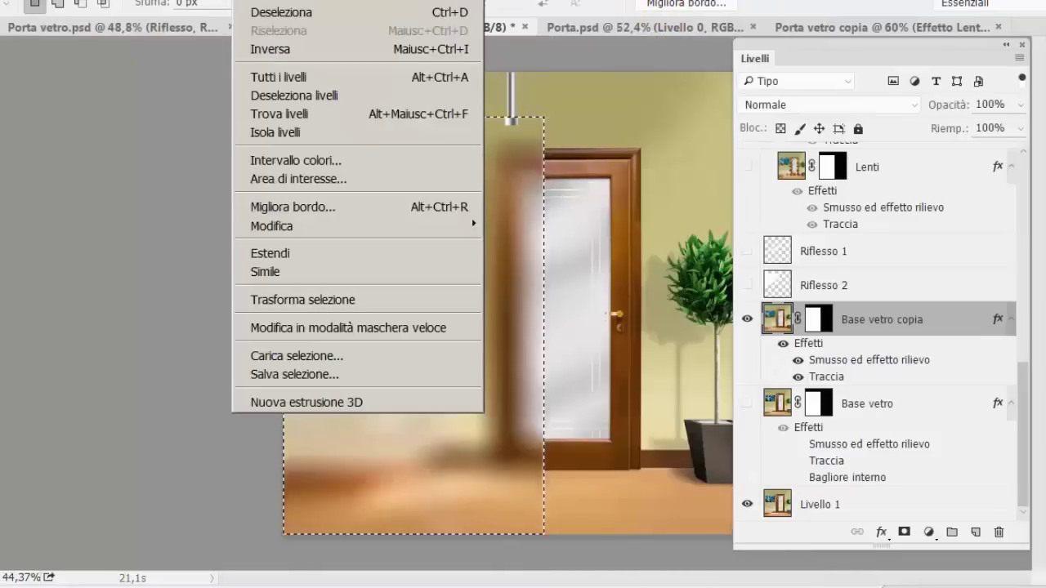
click(253, 9)
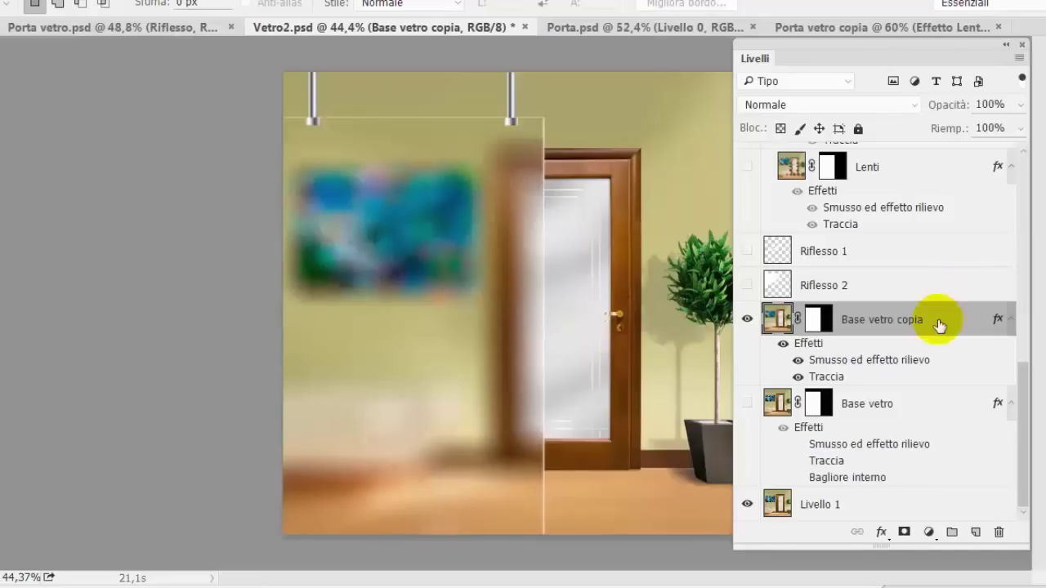
Undo the lens blur so the painting and sofa show sharply through the pane.
scroll(1027, 392, up, 1)
scroll(1020, 385, up, 4)
scroll(1020, 379, down, 4)
scroll(1021, 392, down, 1)
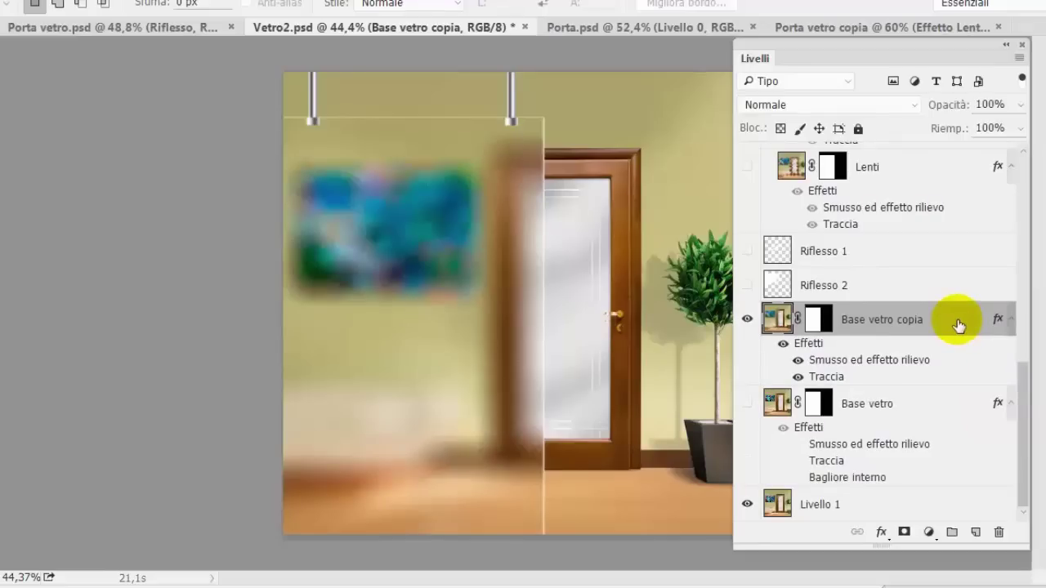
key(ctrl+z)
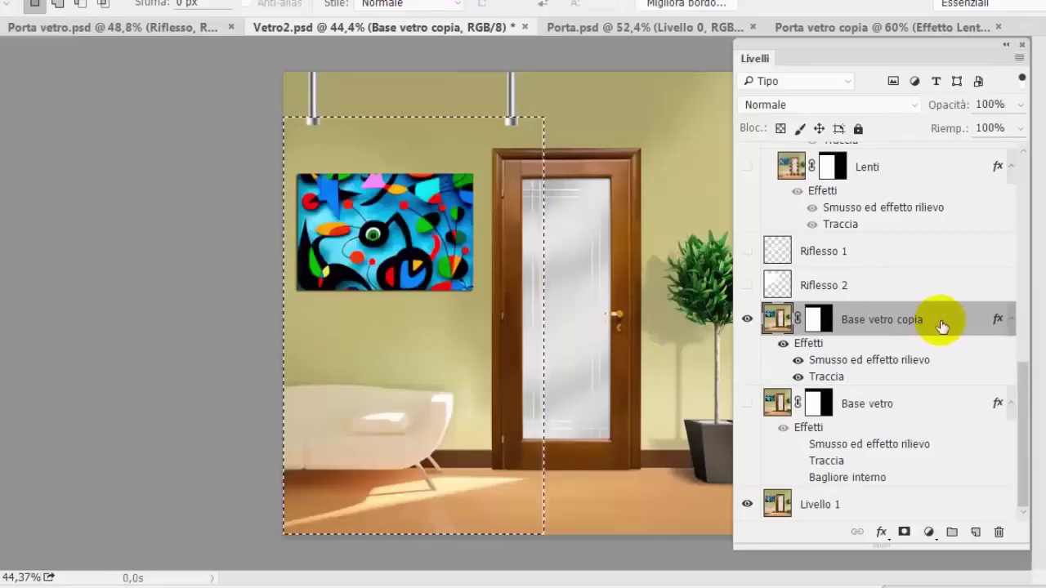
click(315, 0)
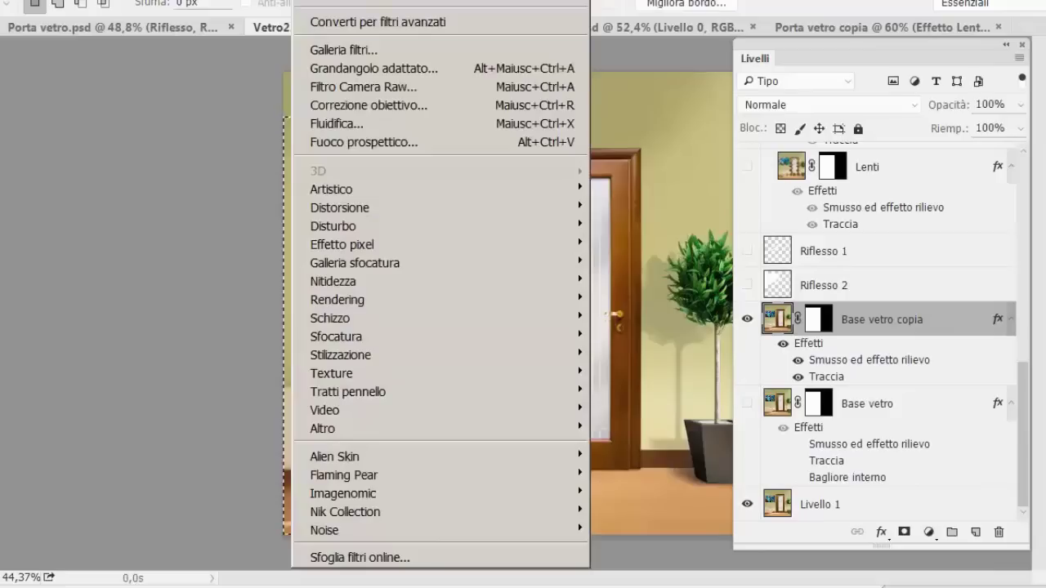
mouse_move(336, 337)
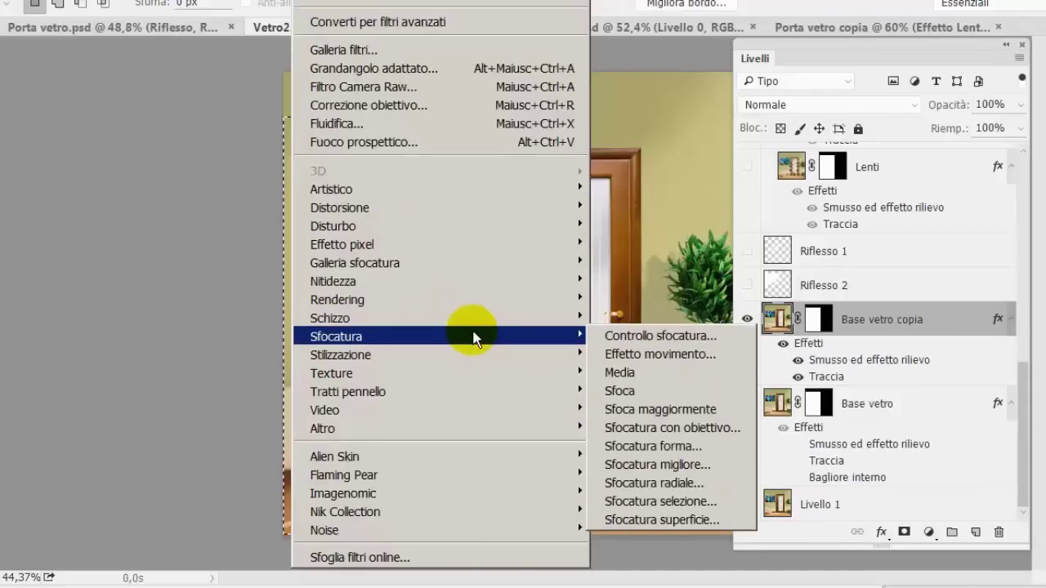
Apply a hexagon-aperture Lens Blur, radius 27, with coloured uniform noise, then deselect.
click(645, 428)
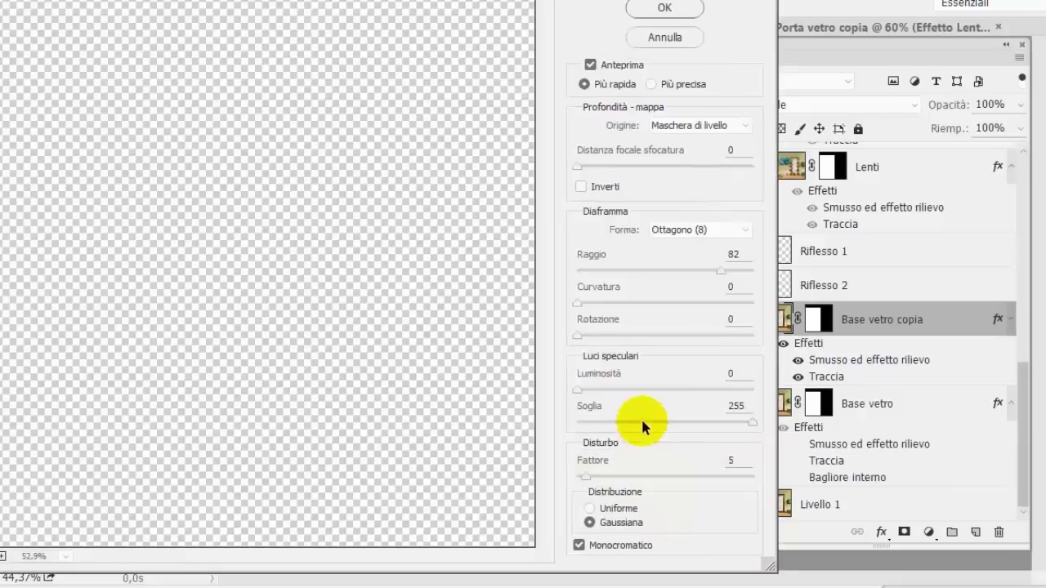
click(732, 233)
click(719, 284)
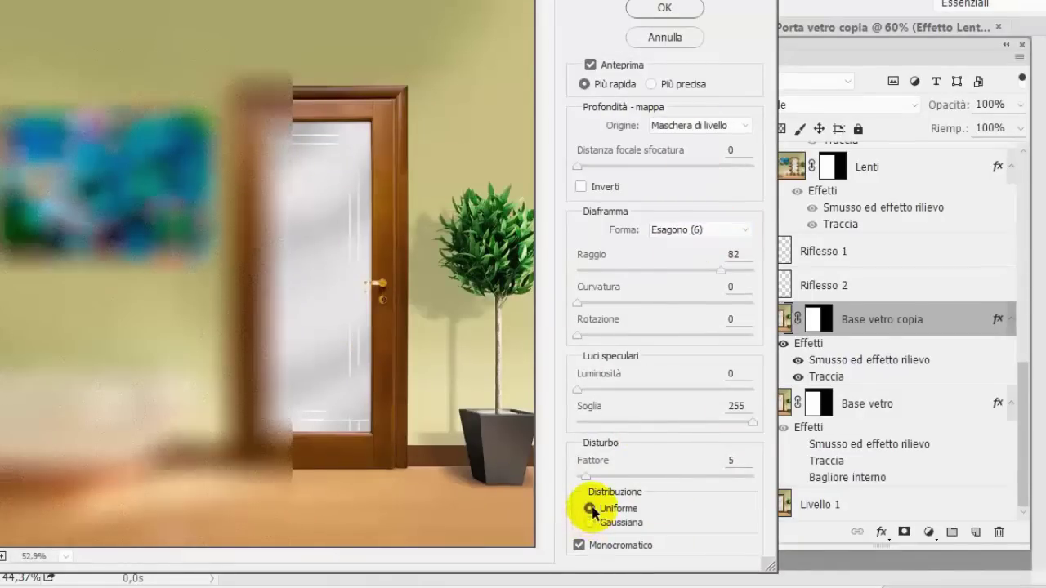
click(579, 545)
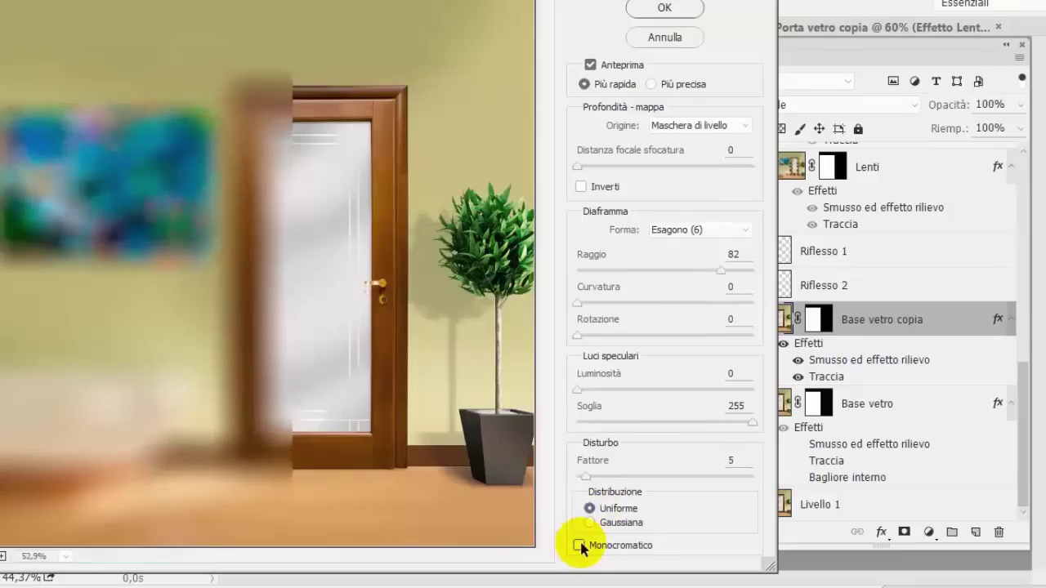
drag(714, 265, 625, 274)
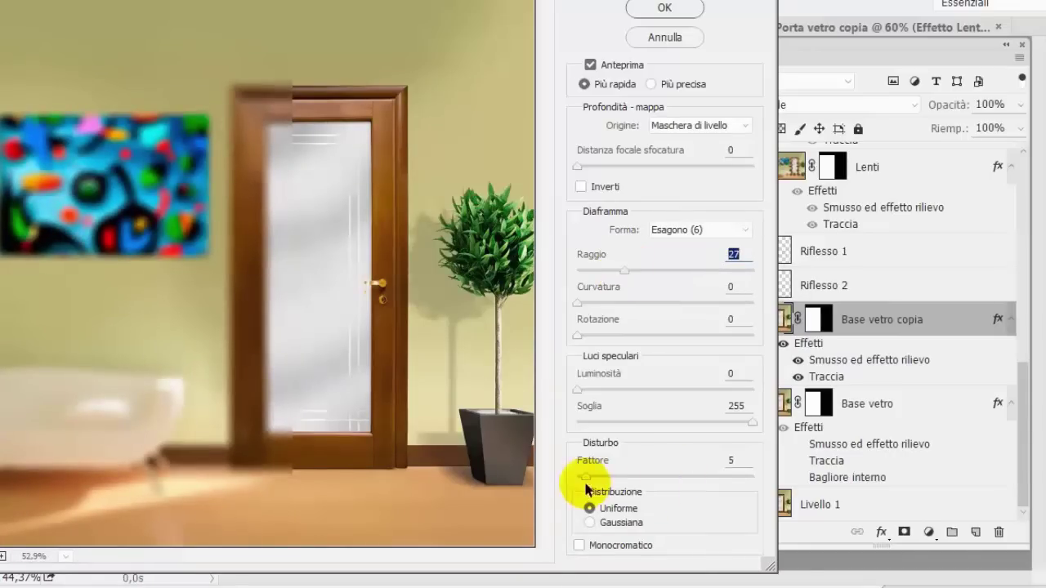
mouse_move(574, 480)
mouse_down()
mouse_move(593, 483)
mouse_move(580, 471)
mouse_up()
click(660, 8)
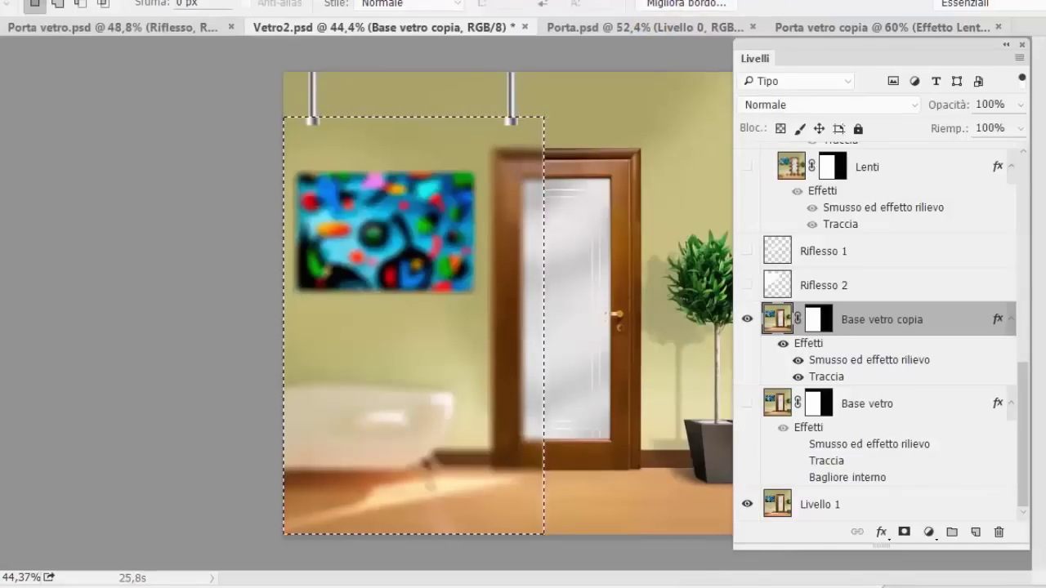
click(245, 1)
click(270, 7)
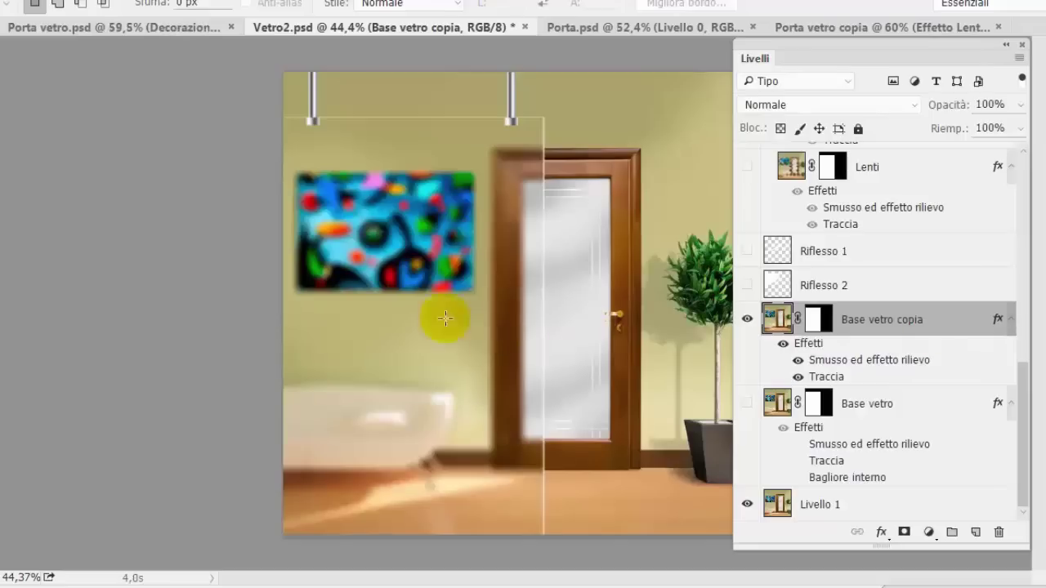
click(174, 29)
scroll(595, 136, up, 1)
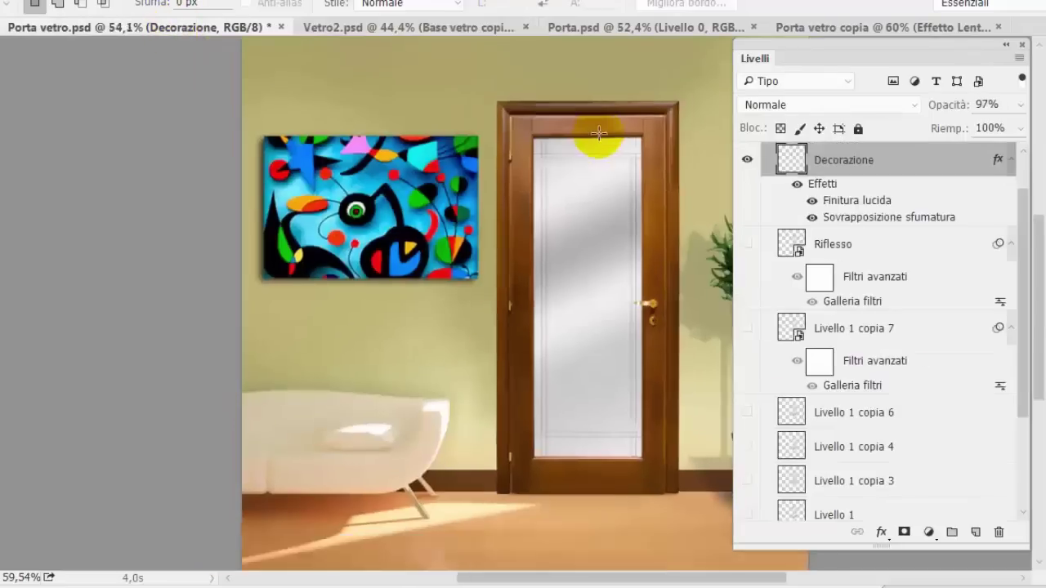
scroll(626, 136, up, 3)
scroll(703, 149, up, 2)
click(747, 159)
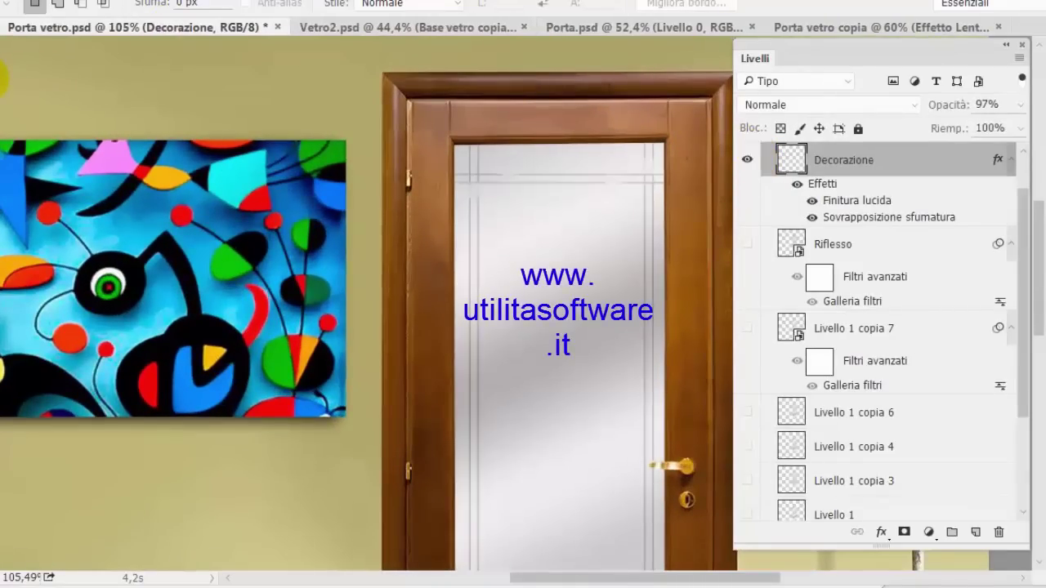